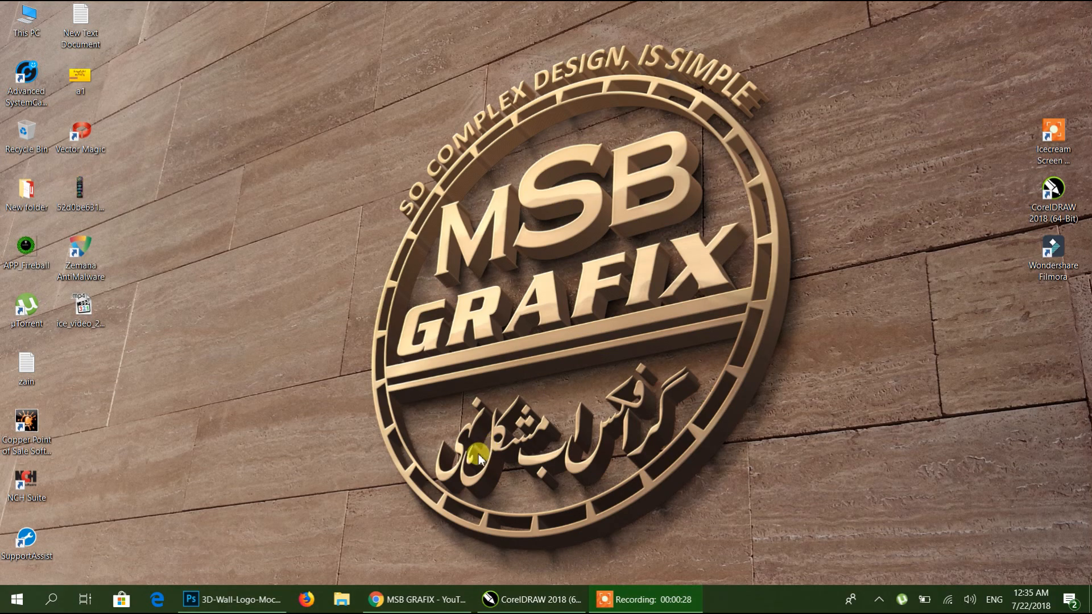
# Switch to Chrome, browse the uploaded videos on the MSB GRAFIX YouTube channel and put the browser away.
pyautogui.click(421, 599)
pyautogui.scroll(-1, 368, 231)
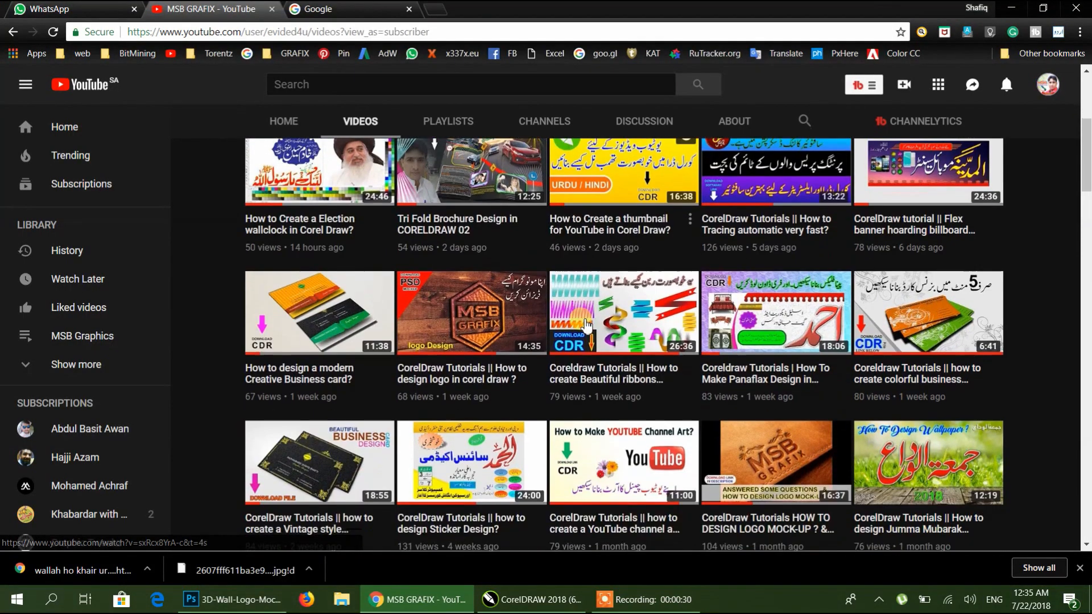
pyautogui.scroll(-5, 478, 320)
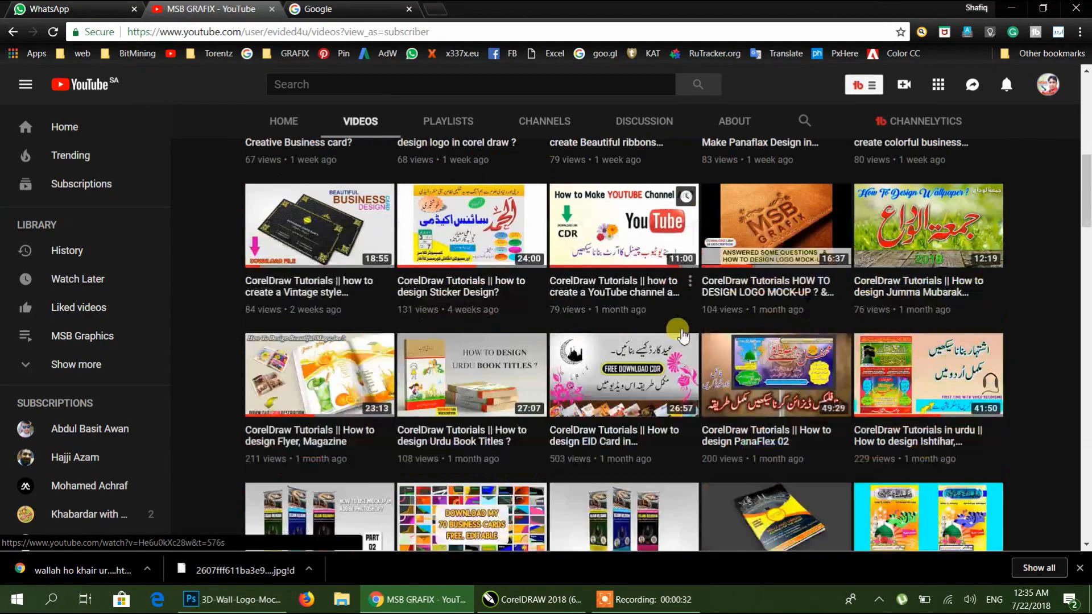
pyautogui.scroll(-5, 719, 357)
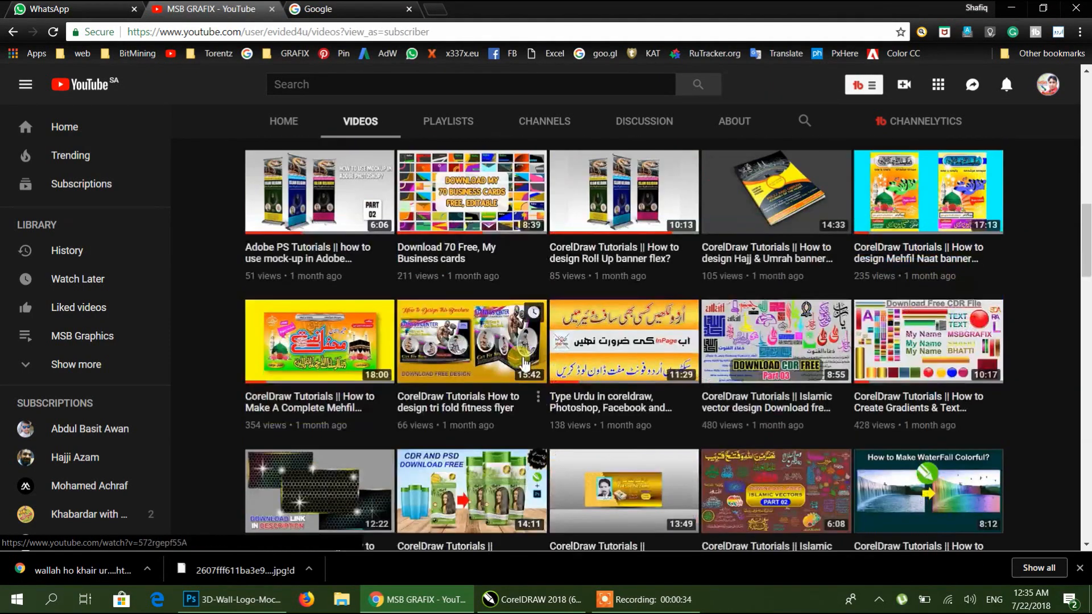
pyautogui.scroll(-3, 498, 330)
pyautogui.scroll(-2, 498, 330)
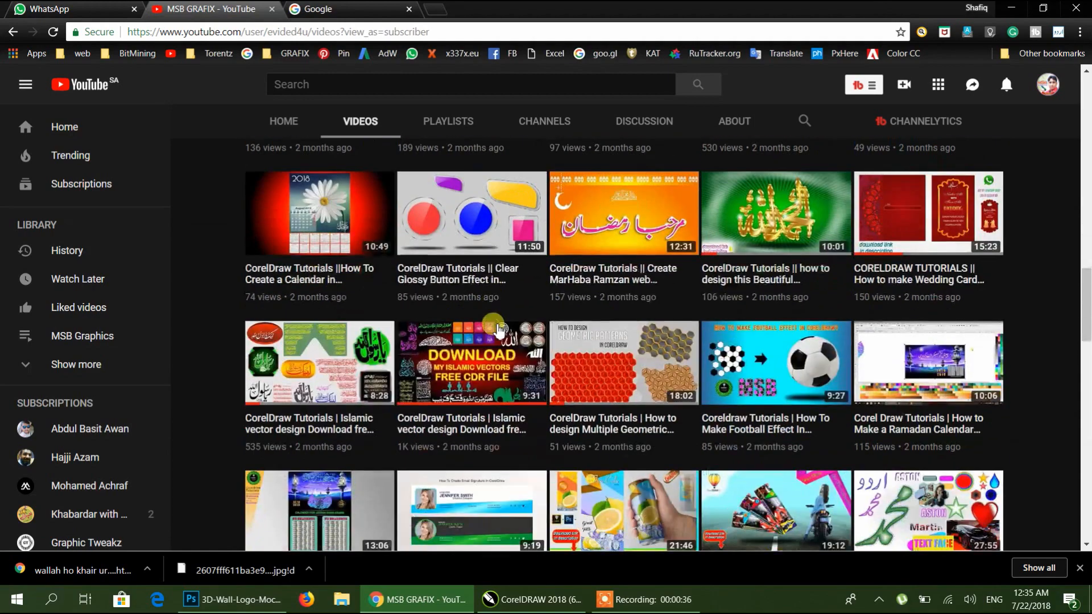
pyautogui.scroll(18, 498, 330)
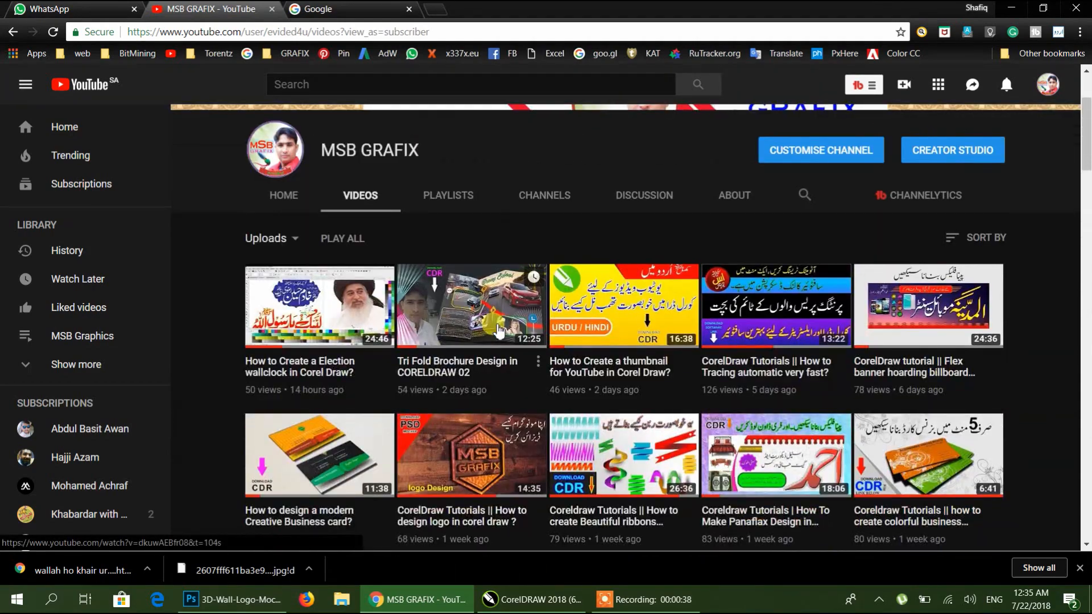
pyautogui.scroll(-10, 498, 330)
pyautogui.scroll(-10, 498, 330)
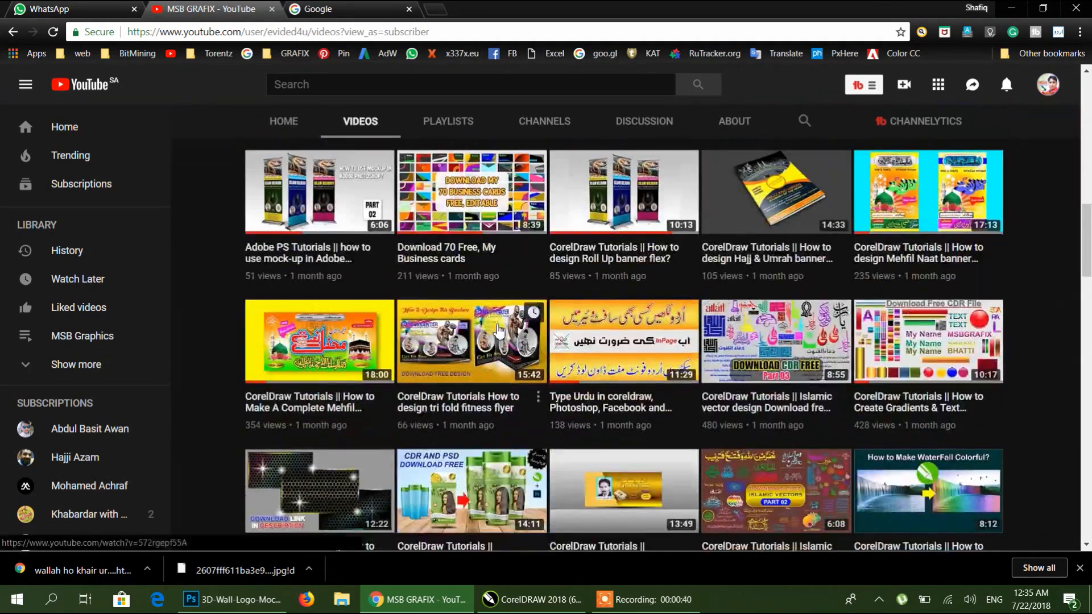
pyautogui.scroll(-9, 498, 330)
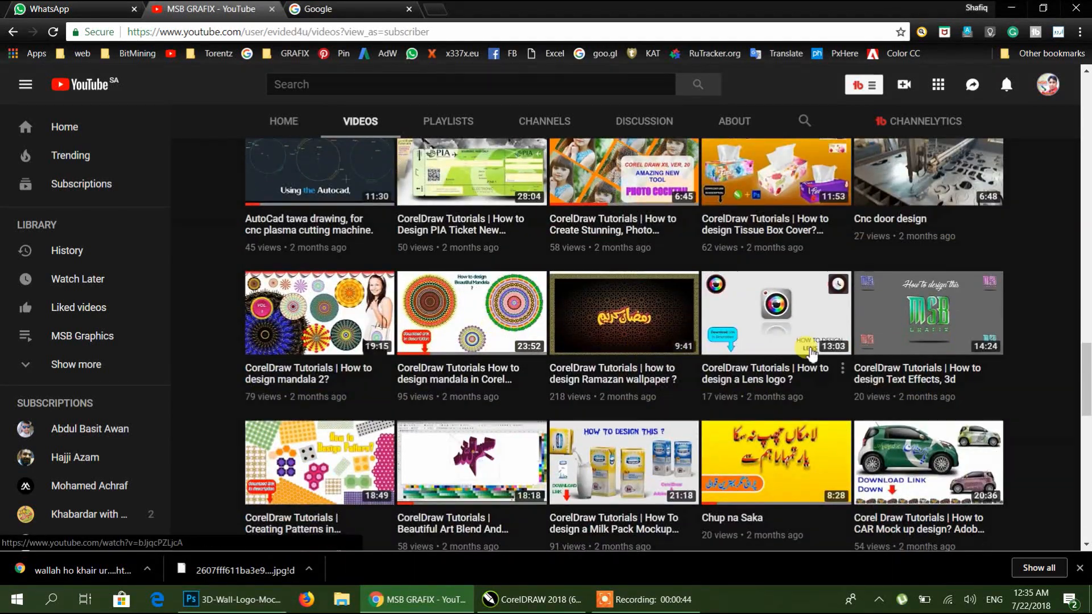
pyautogui.scroll(-4, 578, 341)
pyautogui.scroll(-5, 579, 341)
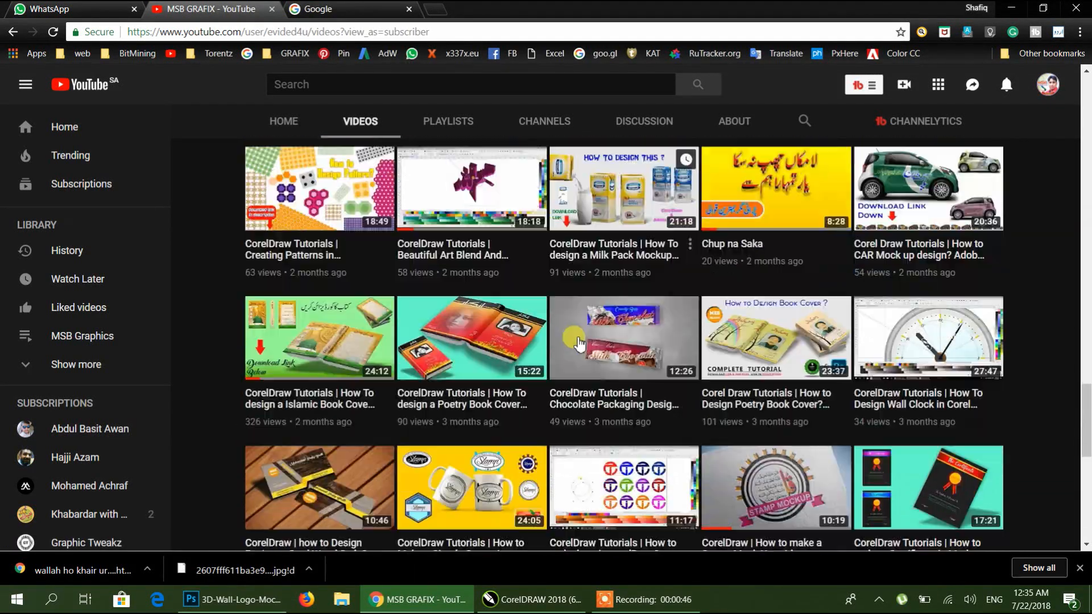
pyautogui.scroll(-3, 578, 342)
pyautogui.scroll(-6, 579, 343)
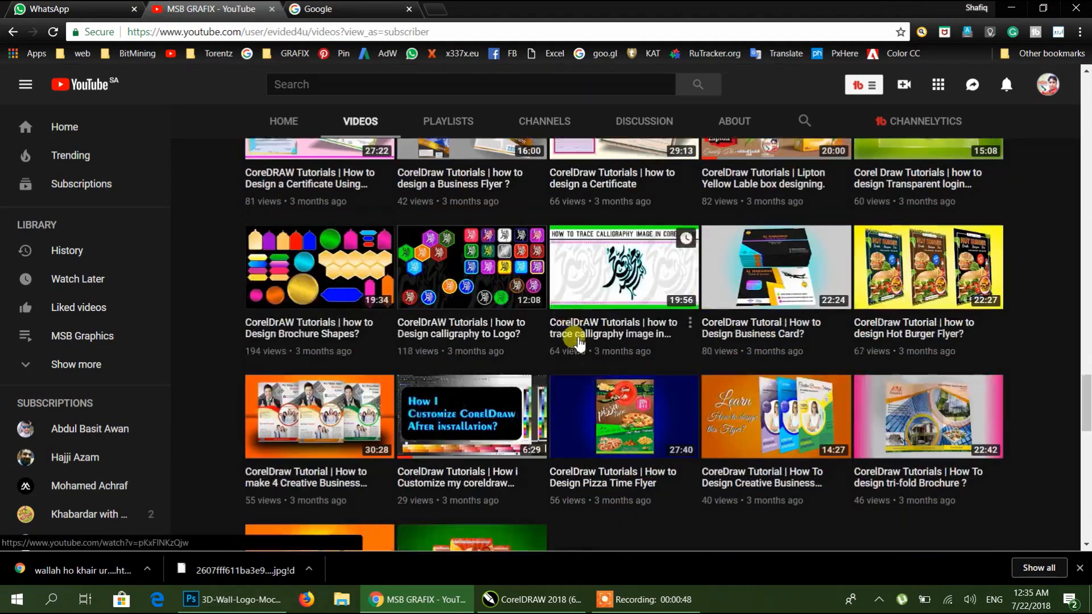
pyautogui.scroll(20, 577, 341)
pyautogui.scroll(10, 576, 339)
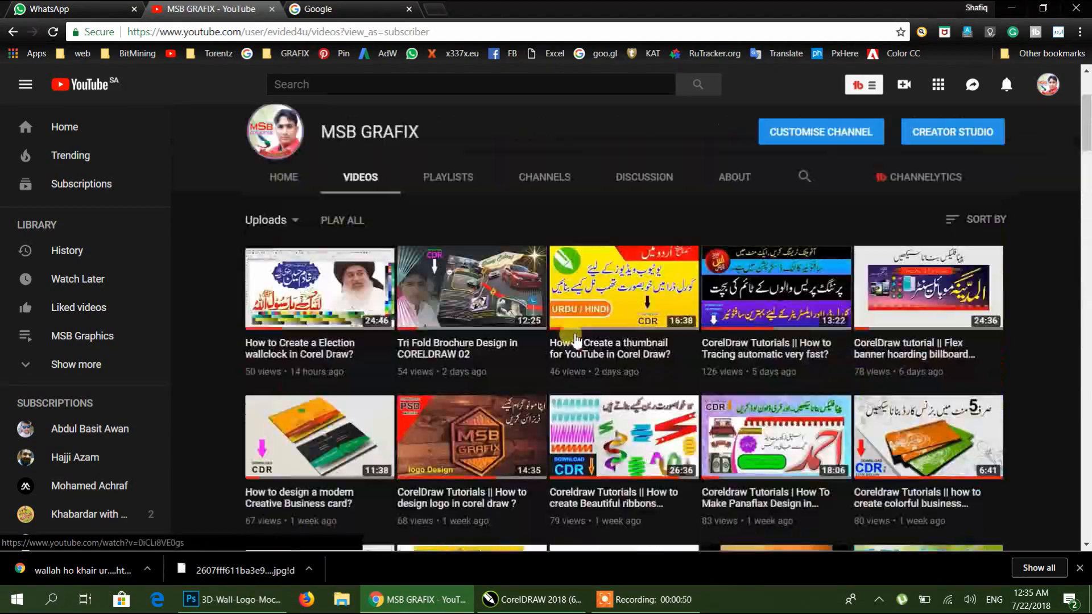
pyautogui.scroll(-3, 569, 337)
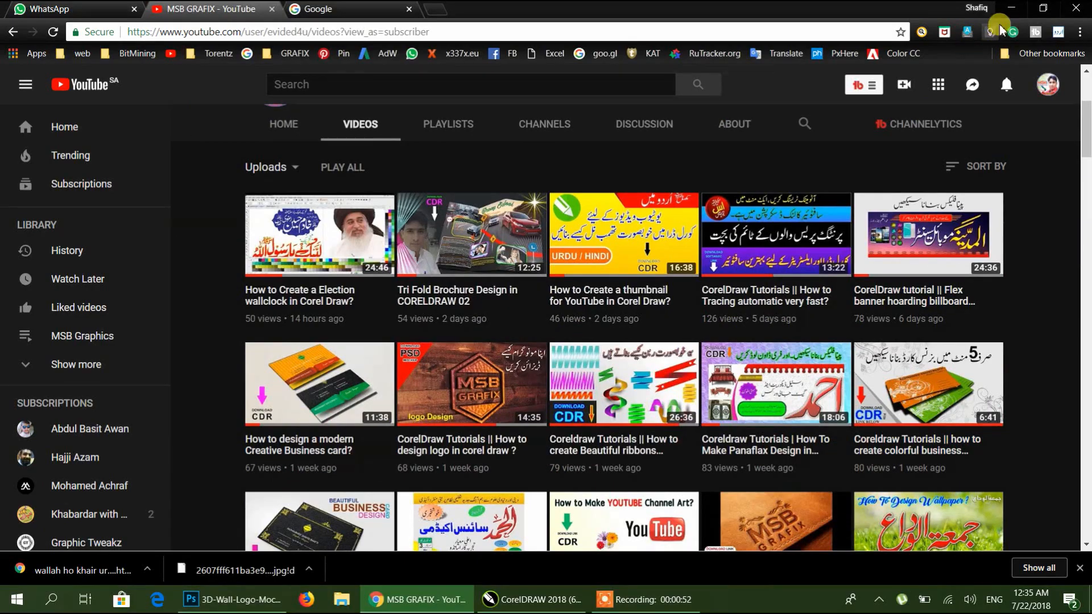
pyautogui.click(1009, 10)
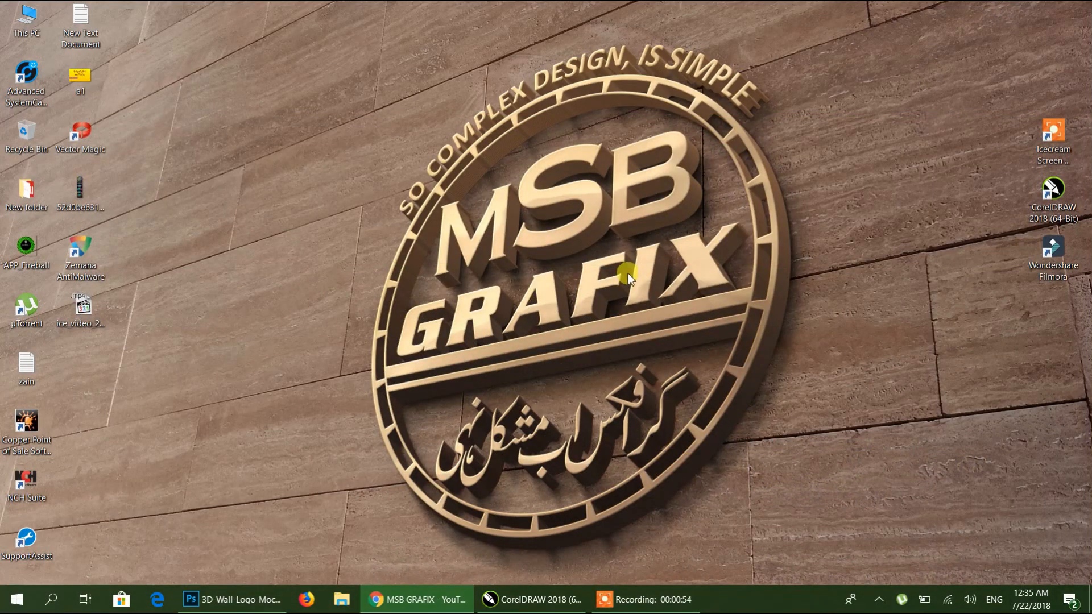
# Switch to CorelDRAW and examine the finished round MSB GRAFIX logo and the text lines beside the page.
pyautogui.click(503, 600)
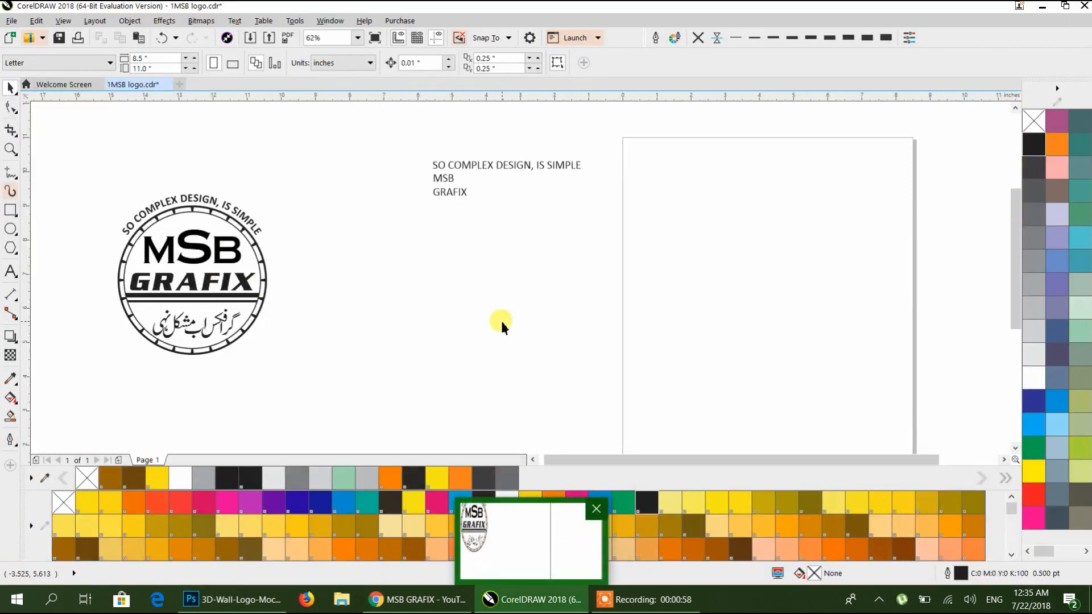
pyautogui.moveTo(515, 298); pyautogui.dragTo(441, 300)
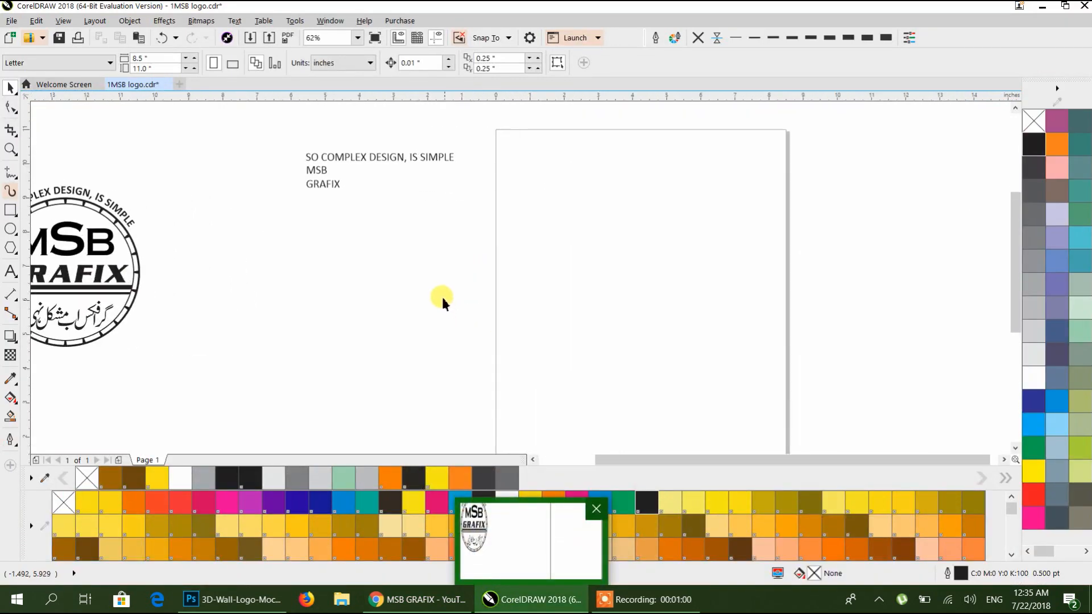
pyautogui.click(127, 251)
pyautogui.click(278, 241)
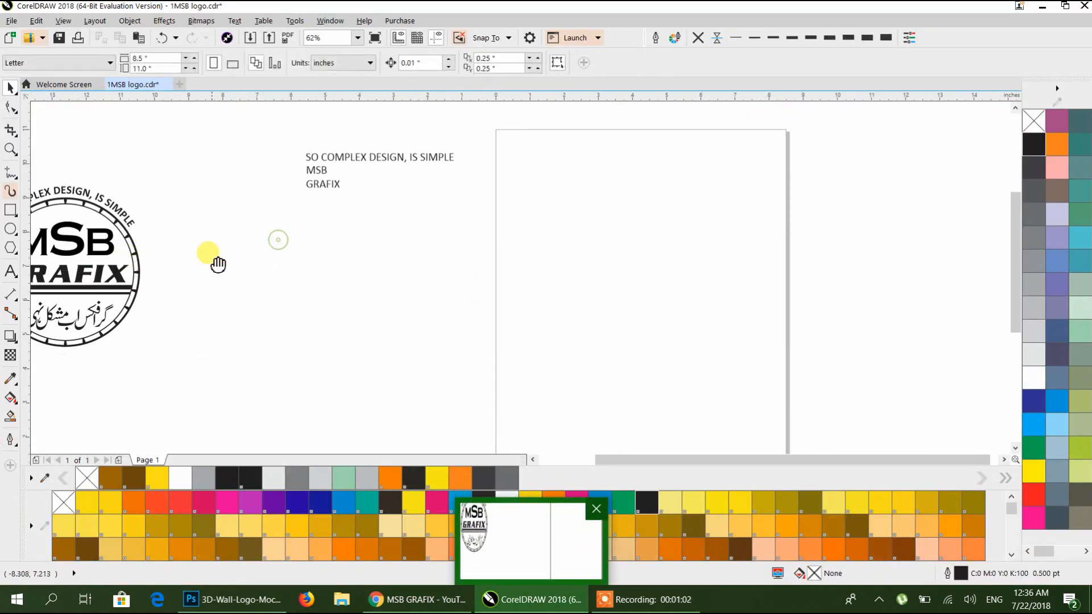
pyautogui.moveTo(210, 254); pyautogui.dragTo(519, 230)
pyautogui.scroll(2, 369, 214)
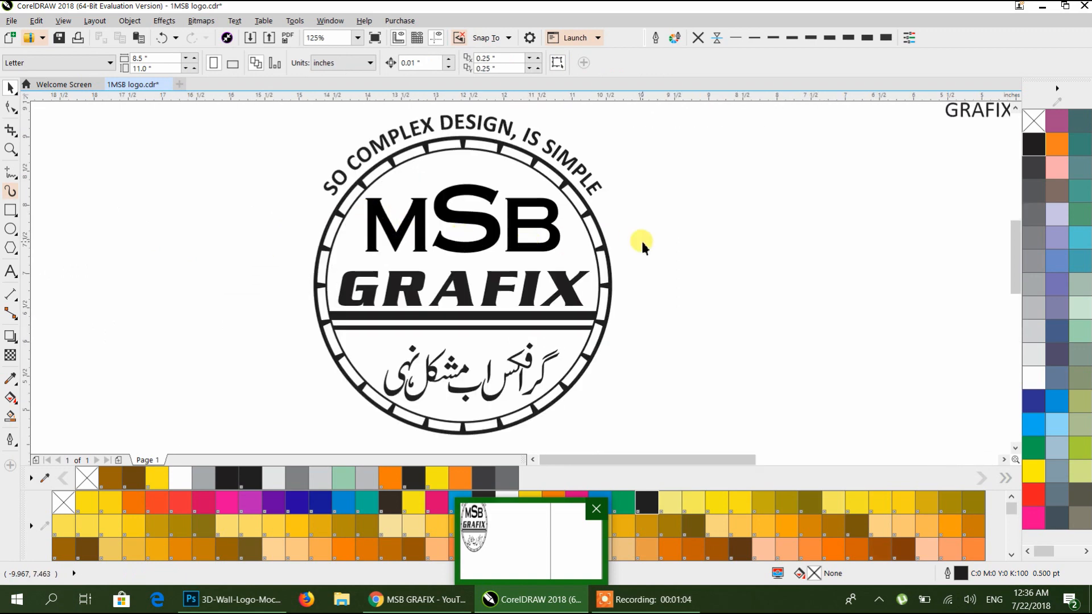
pyautogui.moveTo(641, 242); pyautogui.dragTo(344, 234)
pyautogui.scroll(-4, 344, 234)
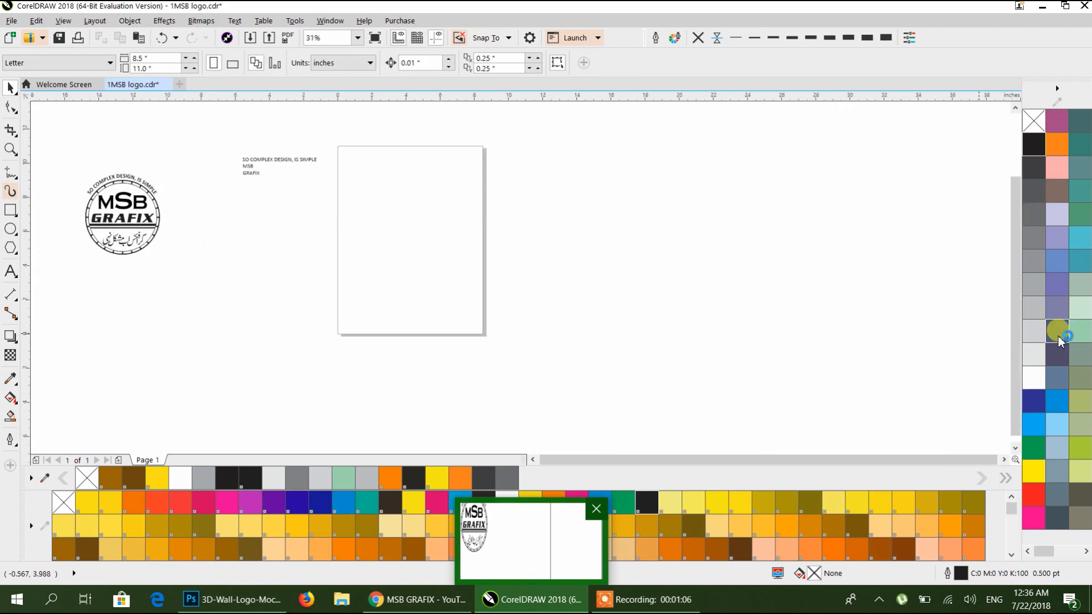
pyautogui.scroll(1, 406, 250)
pyautogui.moveTo(406, 251); pyautogui.dragTo(516, 296)
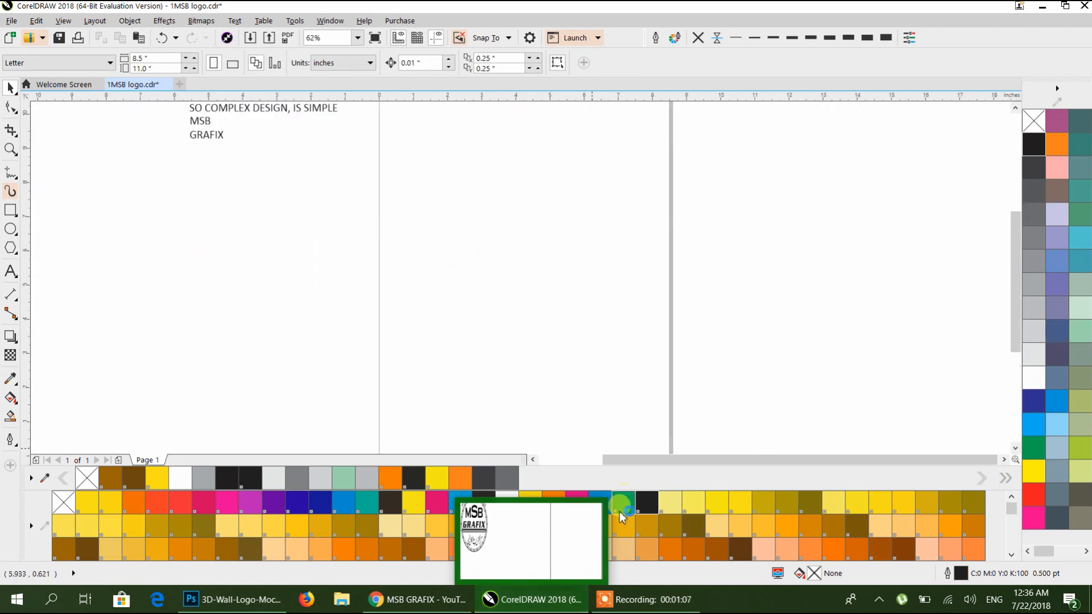
pyautogui.click(655, 428)
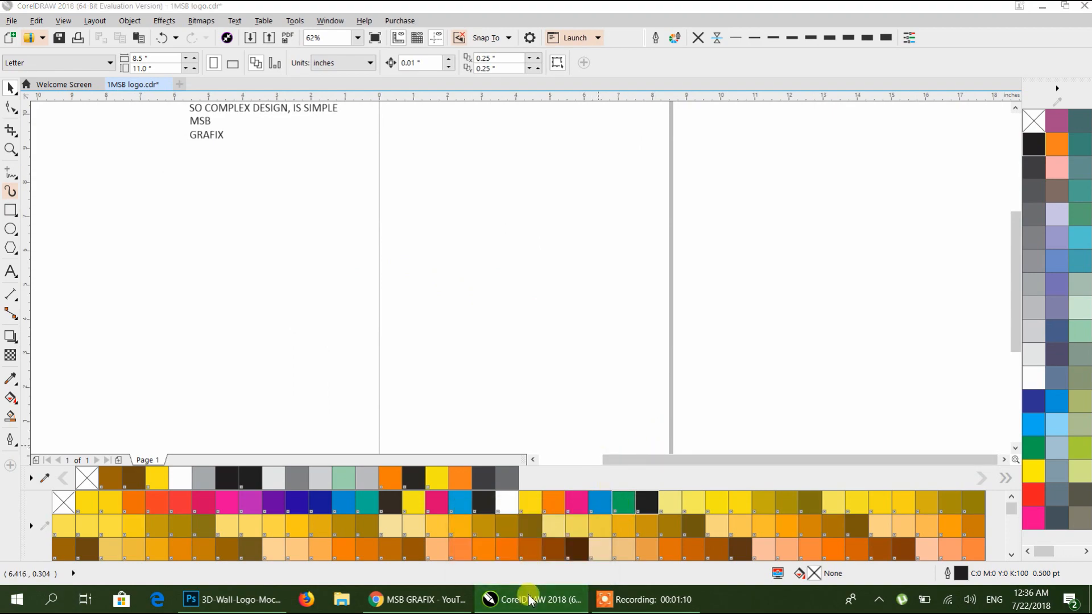
pyautogui.click(529, 599)
pyautogui.click(528, 599)
pyautogui.moveTo(504, 312); pyautogui.dragTo(453, 261)
pyautogui.scroll(-1, 468, 246)
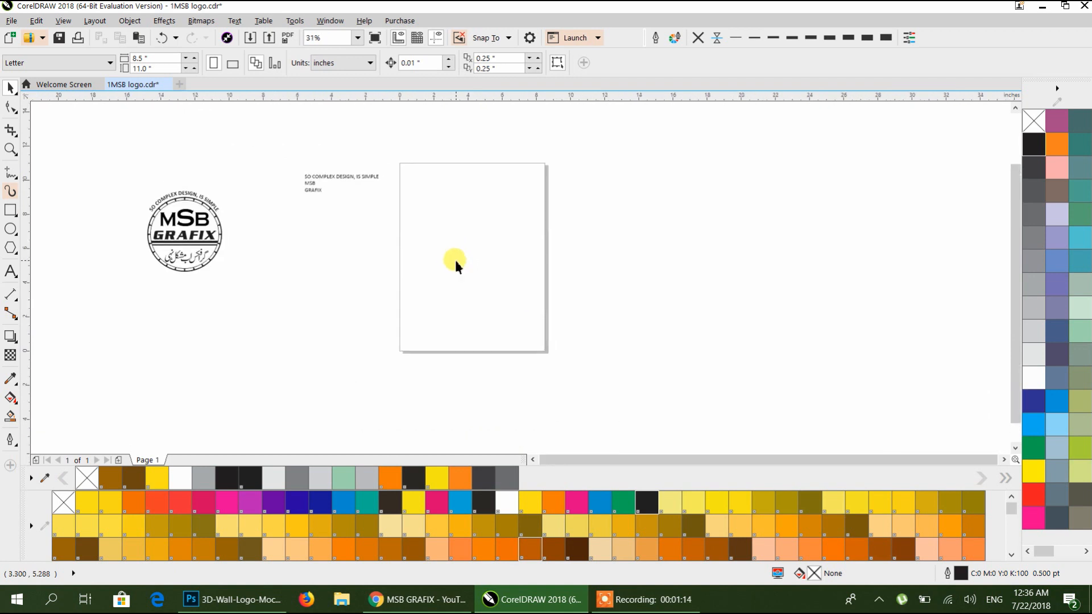
# Draw a circle about 6.97 inches in diameter with the Ellipse tool and center it on the page.
pyautogui.scroll(1, 453, 261)
pyautogui.moveTo(411, 293); pyautogui.dragTo(404, 326)
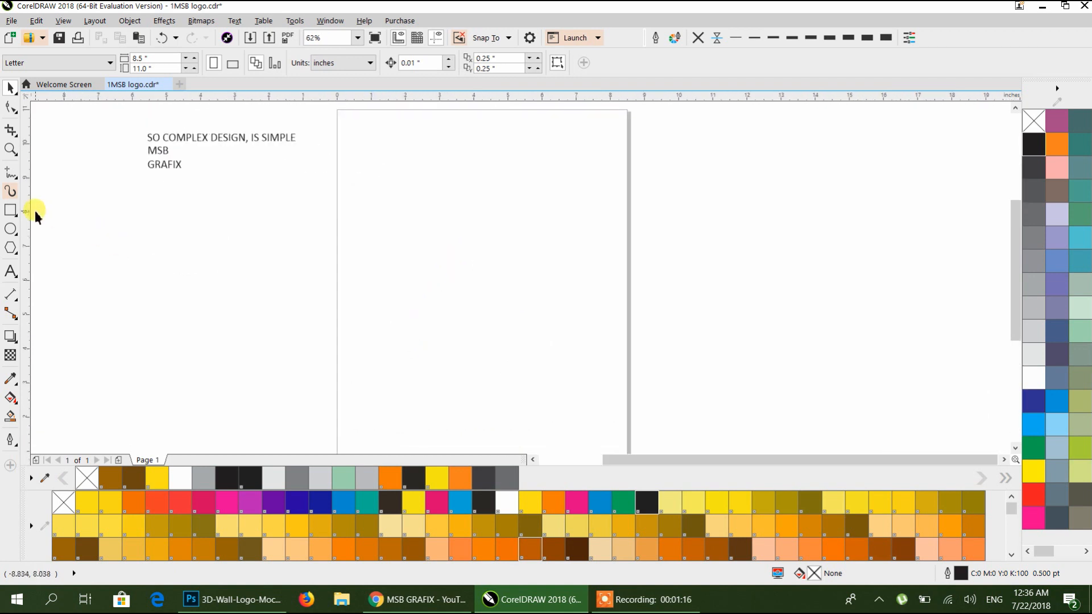
pyautogui.click(13, 233)
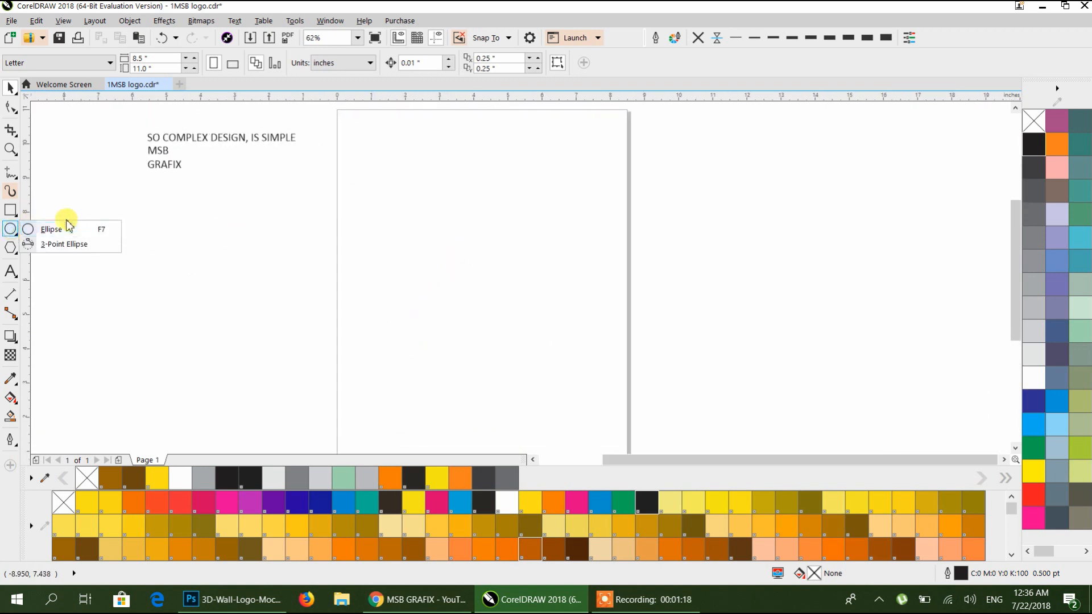
pyautogui.click(51, 229)
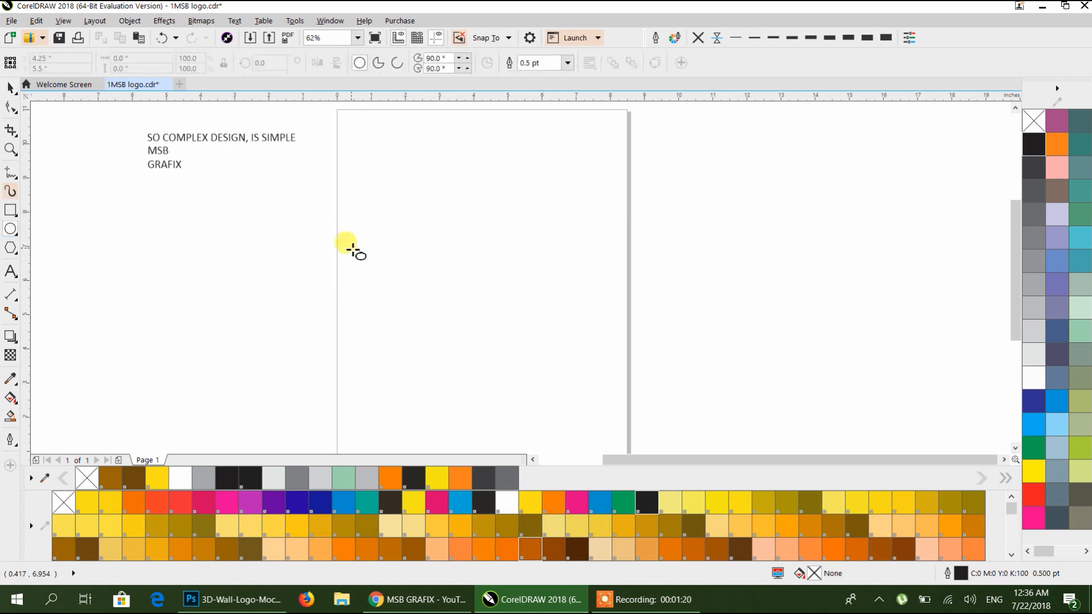
pyautogui.moveTo(444, 266); pyautogui.dragTo(551, 386)
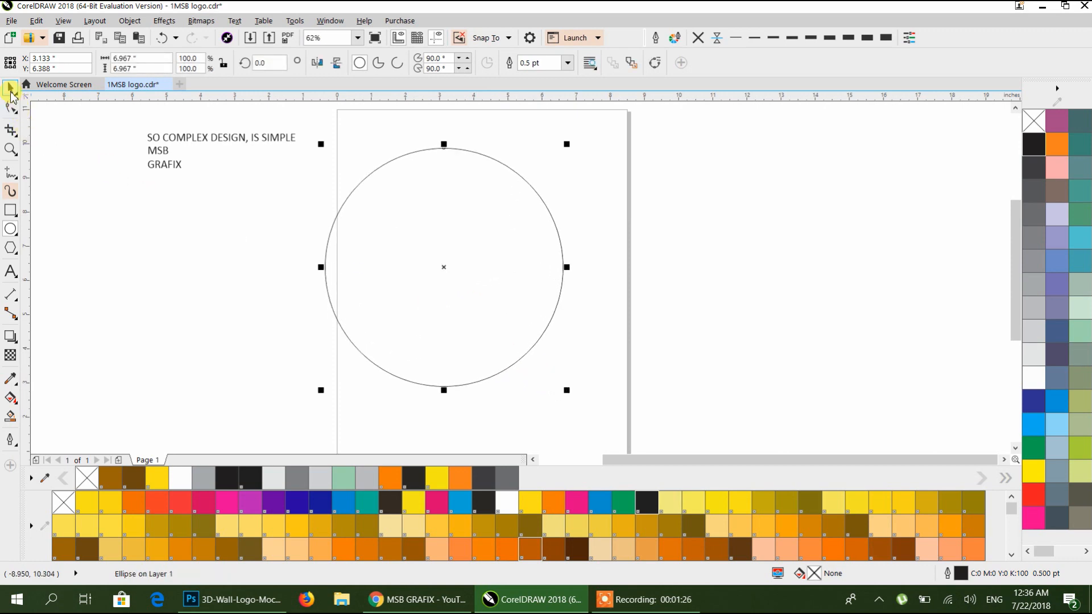
pyautogui.press('p')
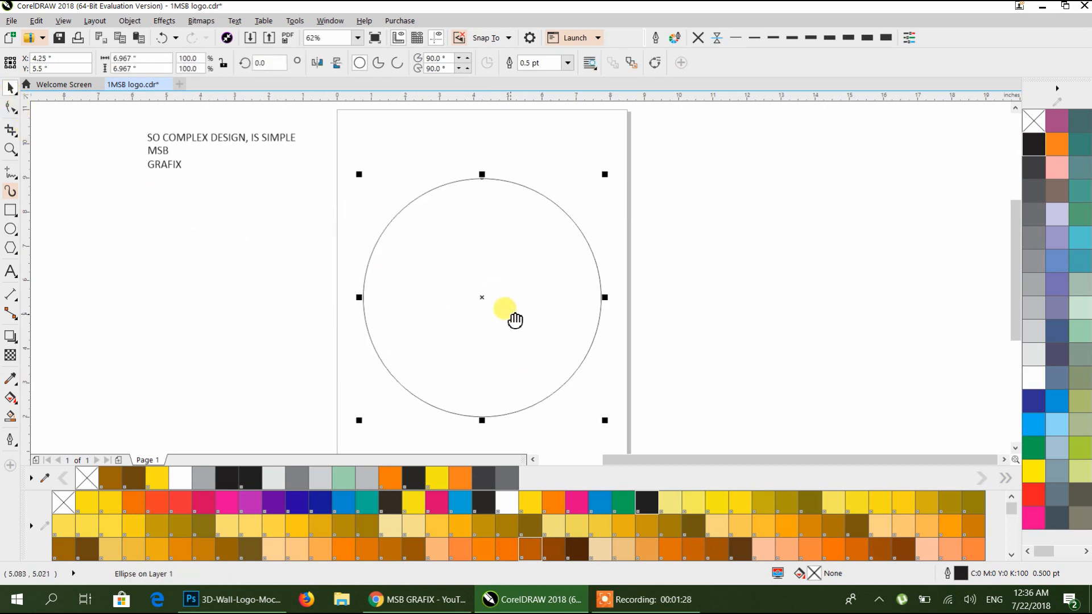
# Make a smaller concentric copy of the circle, about 6.3 inches in diameter, inside the original.
pyautogui.moveTo(512, 316); pyautogui.dragTo(515, 302)
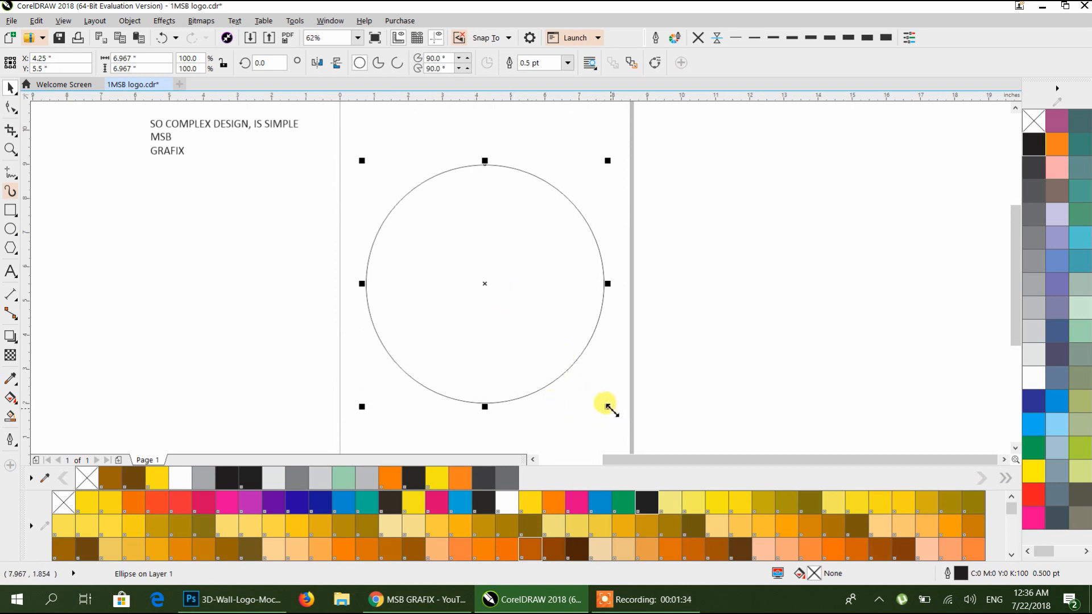
pyautogui.moveTo(611, 409); pyautogui.dragTo(596, 405)
pyautogui.rightClick(596, 404)
pyautogui.click(612, 352)
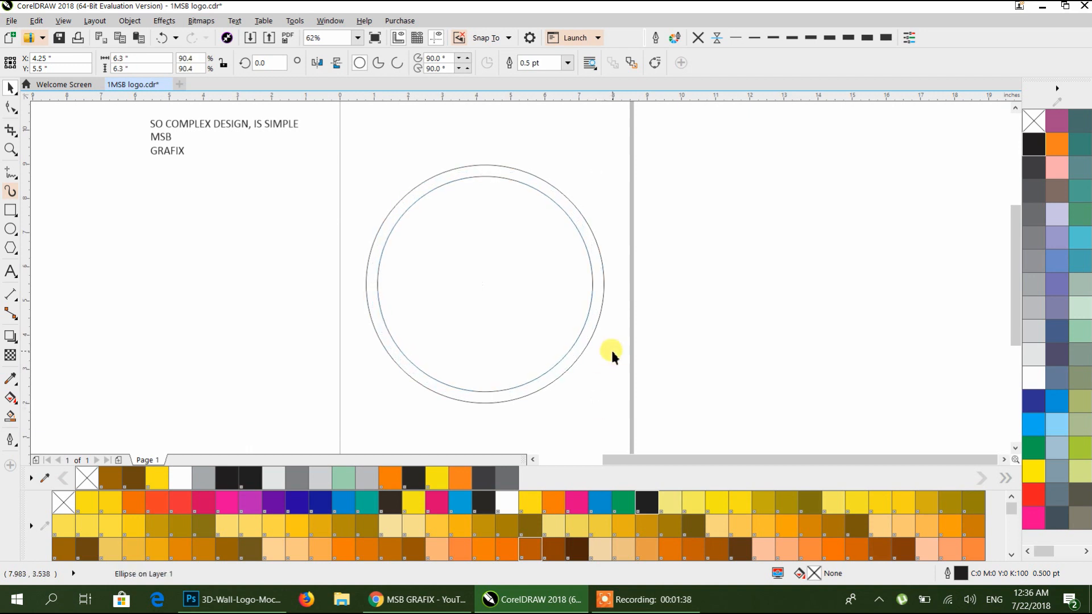
# Select both concentric circles and set their outline width to 3 pt.
pyautogui.scroll(1, 566, 329)
pyautogui.scroll(-2, 609, 336)
pyautogui.moveTo(768, 152); pyautogui.dragTo(358, 419)
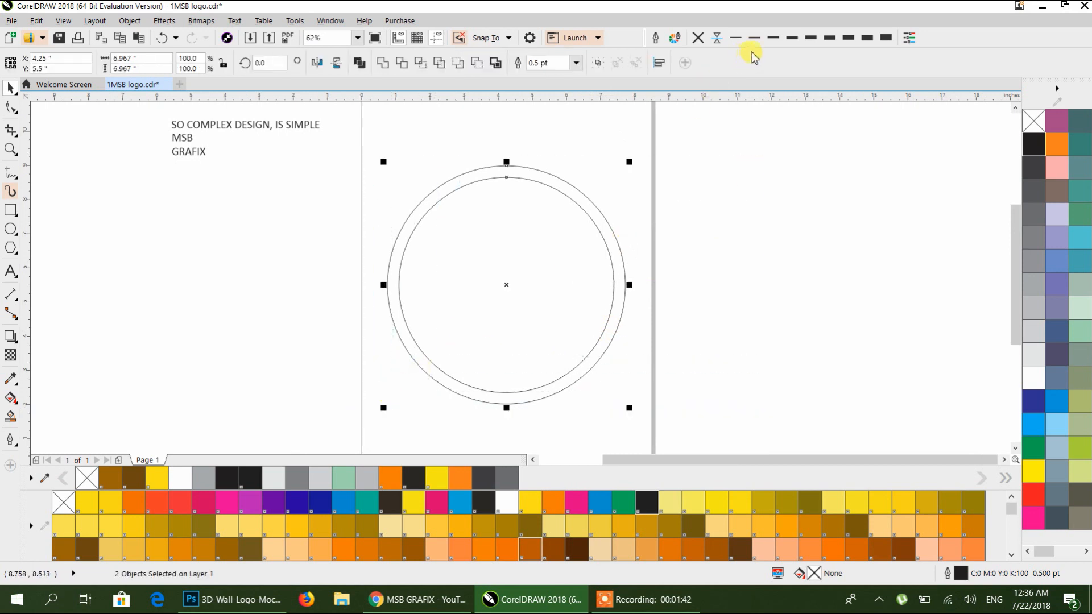
pyautogui.click(790, 38)
pyautogui.click(807, 40)
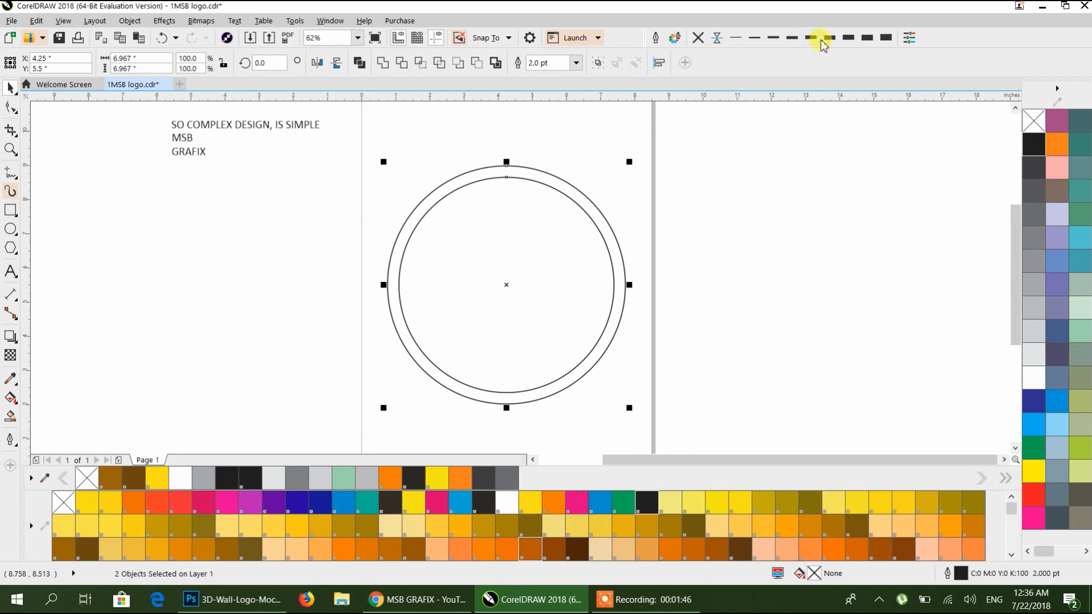
pyautogui.click(822, 41)
pyautogui.click(728, 191)
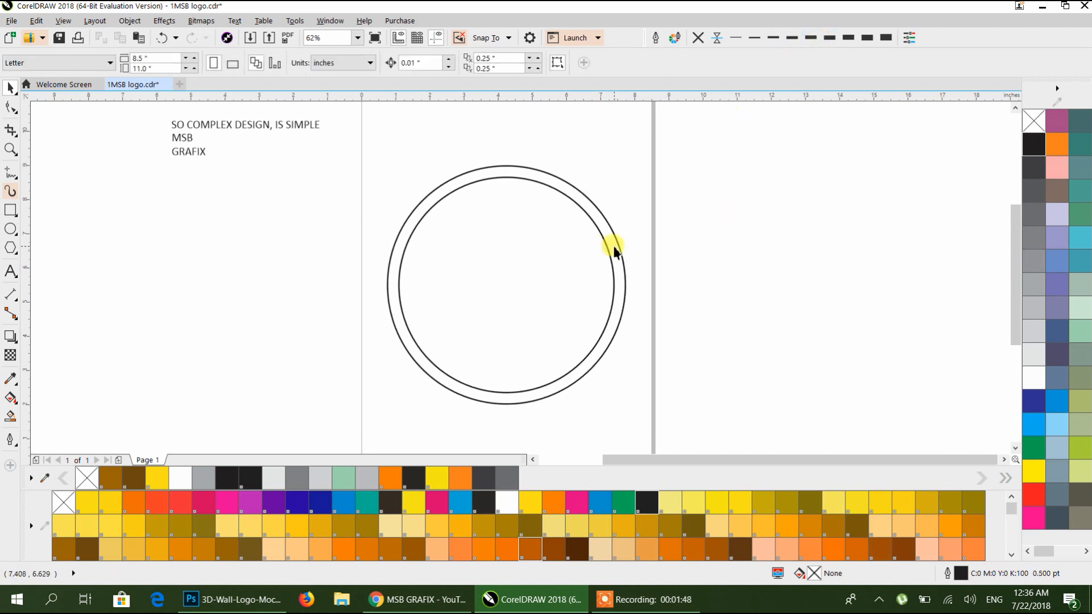
# Thicken only the outer circle's outline to 10 pt.
pyautogui.click(616, 249)
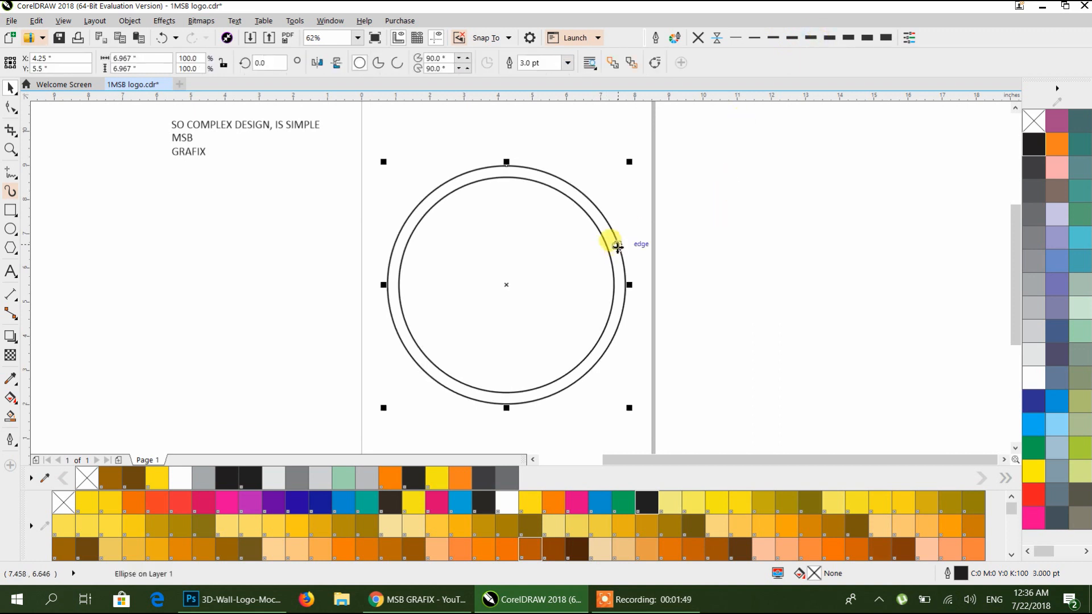
pyautogui.click(866, 38)
pyautogui.click(880, 41)
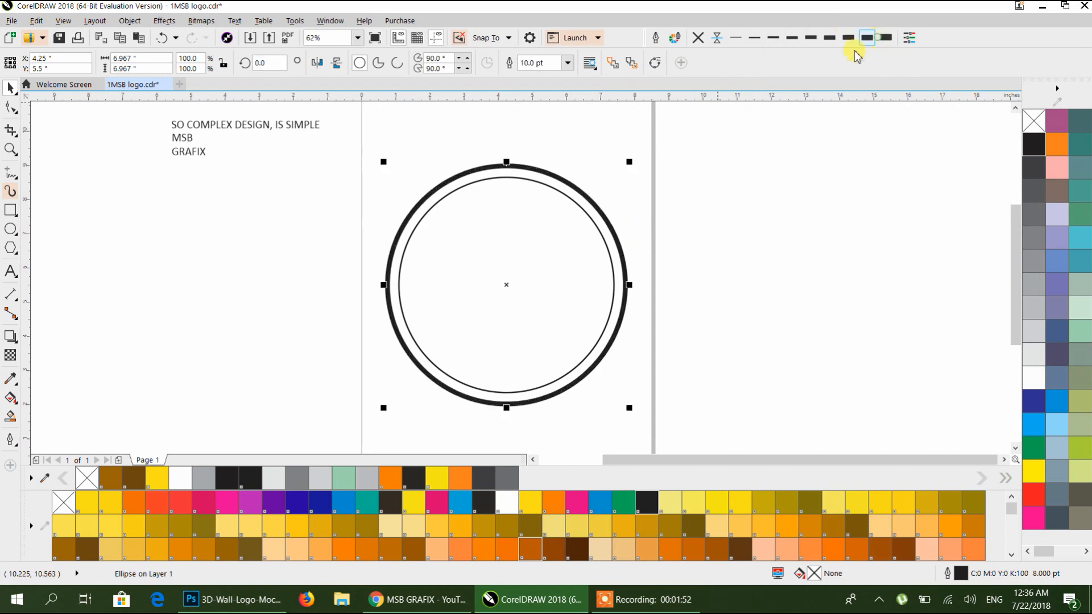
pyautogui.click(654, 193)
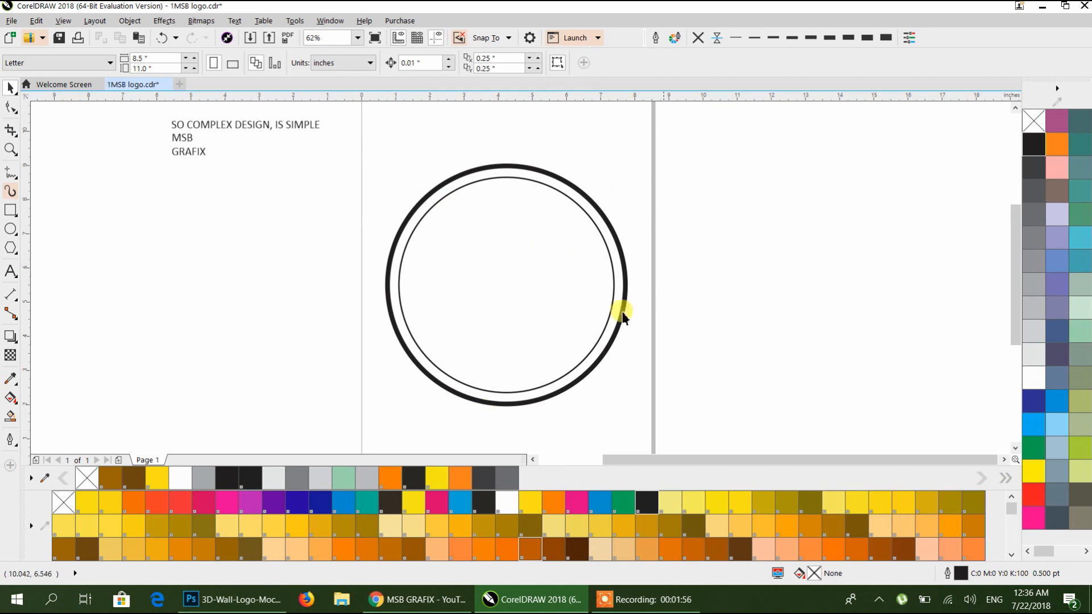
pyautogui.moveTo(334, 149); pyautogui.dragTo(634, 430)
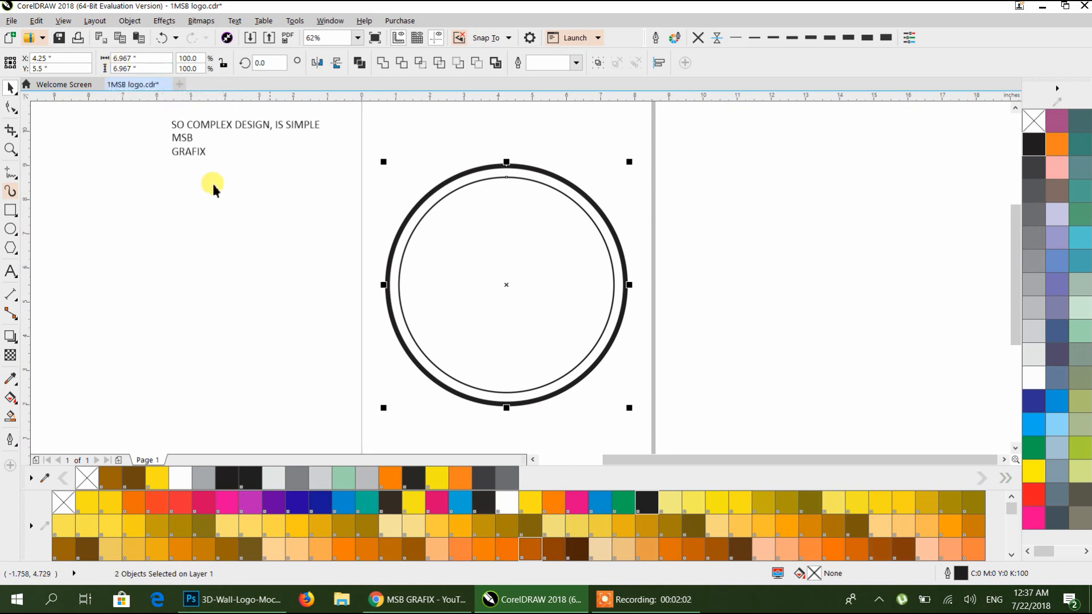
pyautogui.click(314, 253)
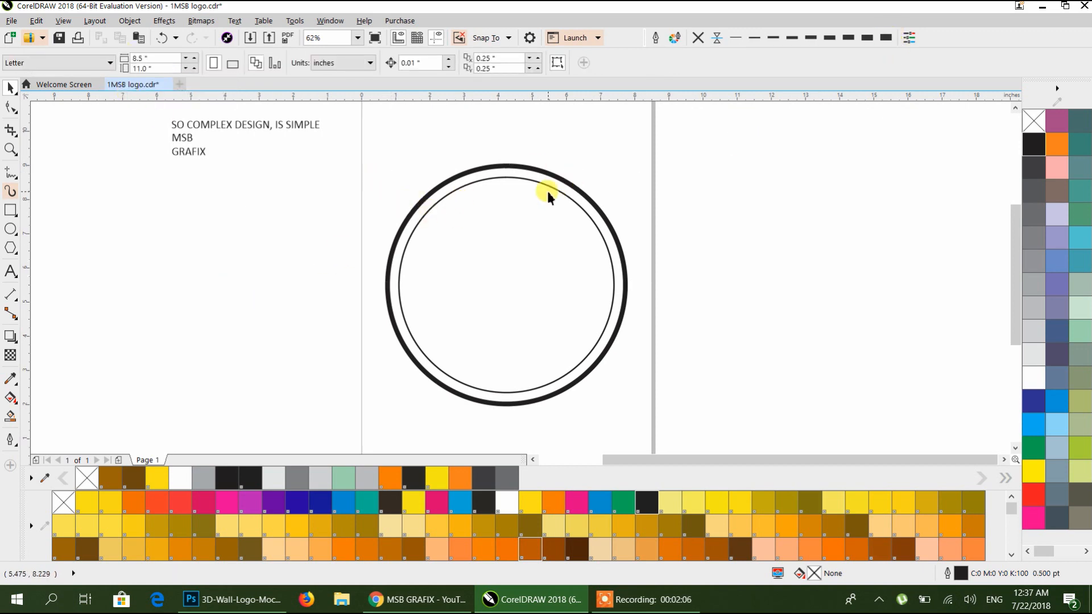
# Move the two-line MSB GRAFIX text away from the tagline into the empty area beside the page.
pyautogui.click(267, 126)
pyautogui.click(289, 185)
pyautogui.scroll(-2, 492, 254)
pyautogui.scroll(2, 492, 270)
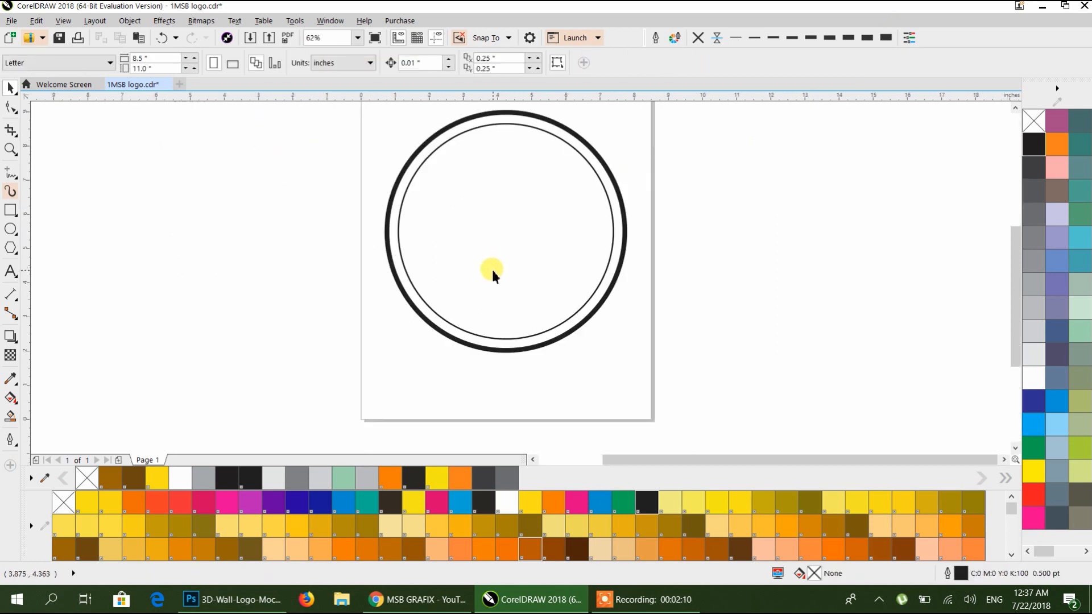
pyautogui.moveTo(498, 245); pyautogui.dragTo(459, 301)
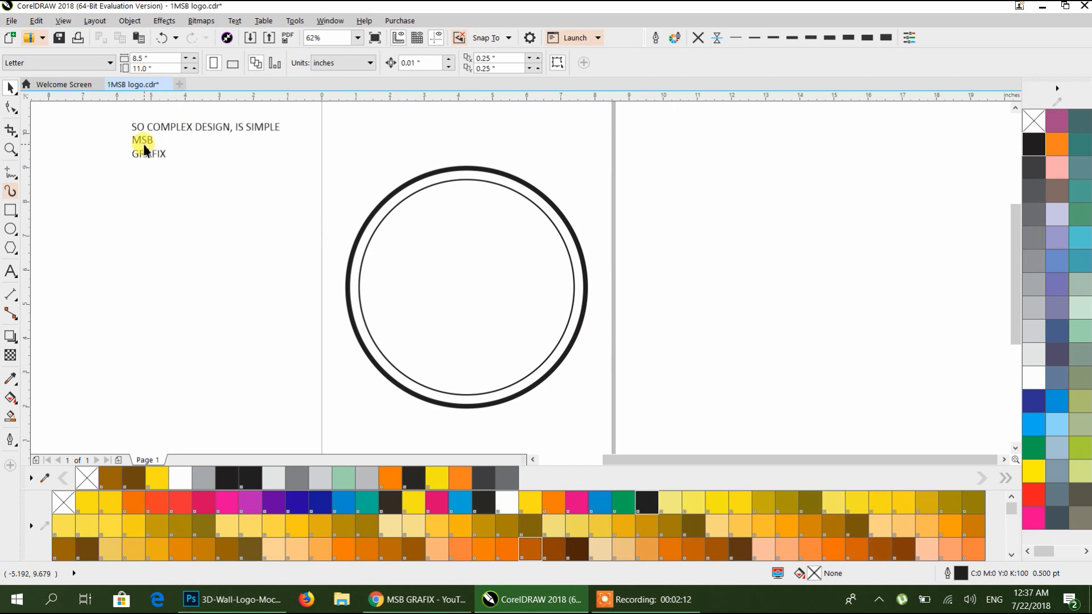
pyautogui.moveTo(144, 149); pyautogui.dragTo(212, 251)
pyautogui.scroll(4, 213, 259)
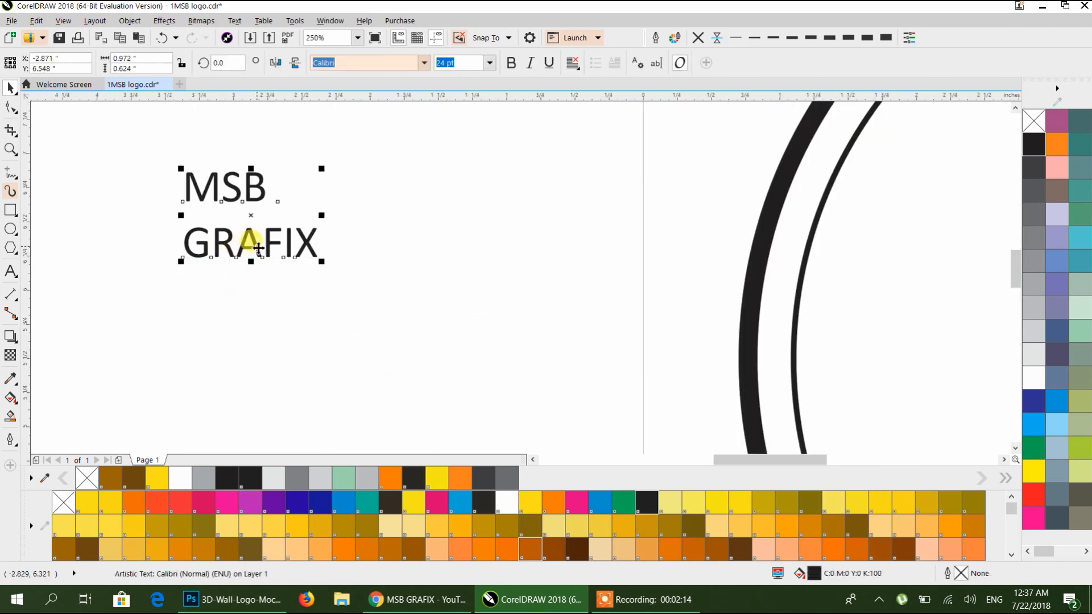
pyautogui.scroll(-4, 258, 249)
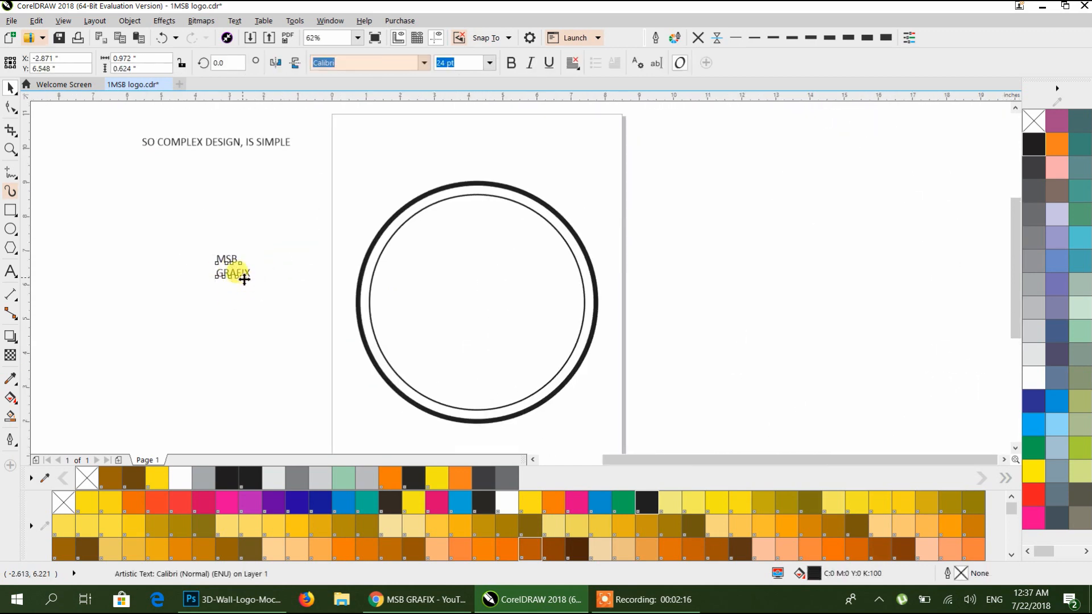
pyautogui.moveTo(243, 280); pyautogui.dragTo(264, 296)
pyautogui.scroll(2, 264, 296)
pyautogui.moveTo(515, 279); pyautogui.dragTo(418, 289)
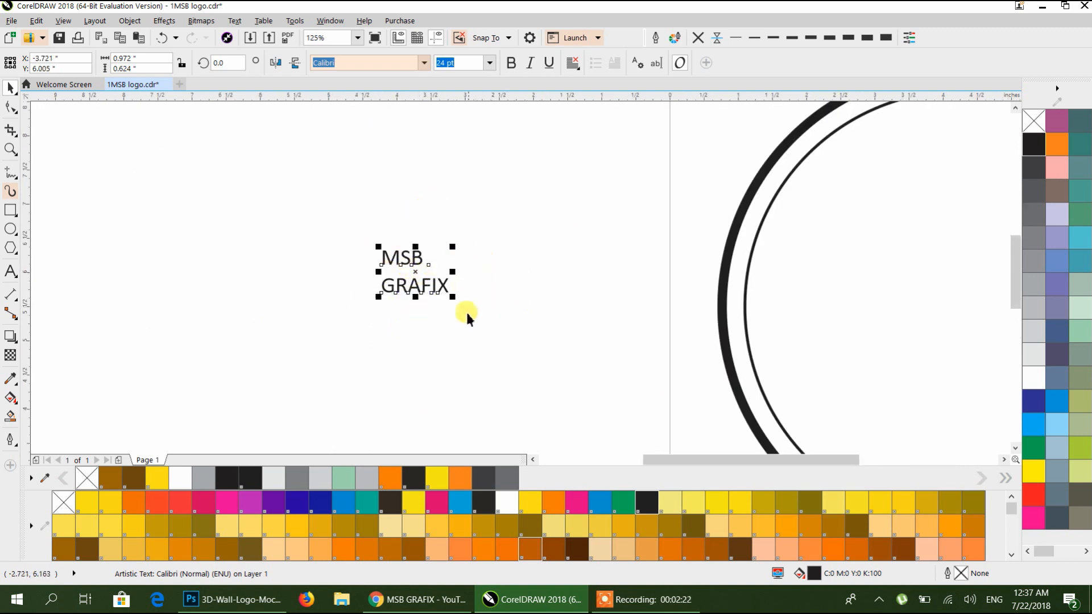
# Break the two-line MSB GRAFIX text apart into separate MSB and GRAFIX objects.
pyautogui.hotkey('ctrl', 'k')
pyautogui.click(517, 233)
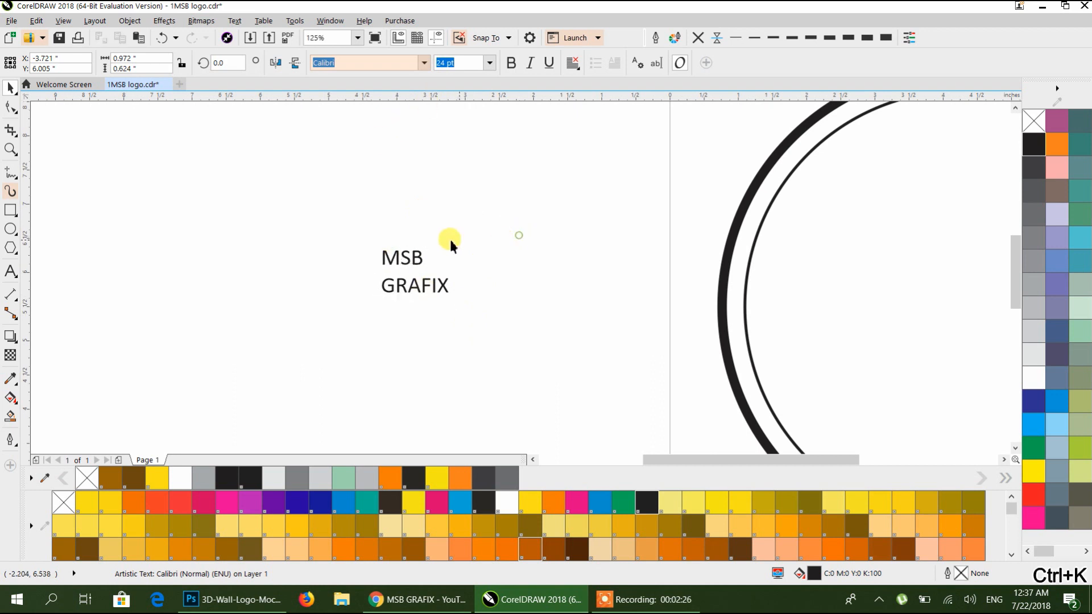
pyautogui.click(411, 255)
pyautogui.click(427, 291)
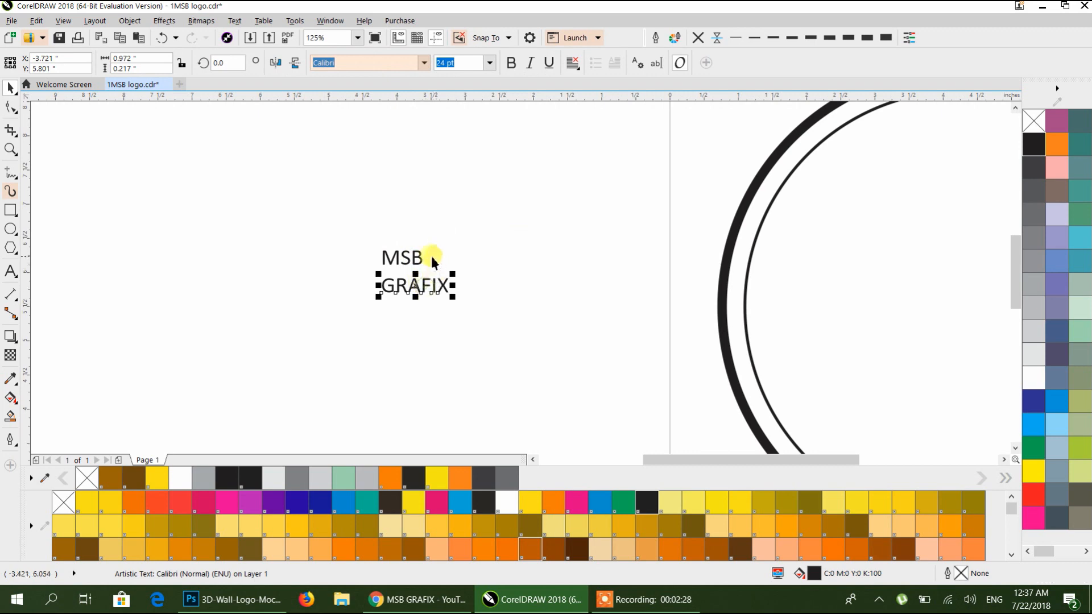
pyautogui.click(475, 232)
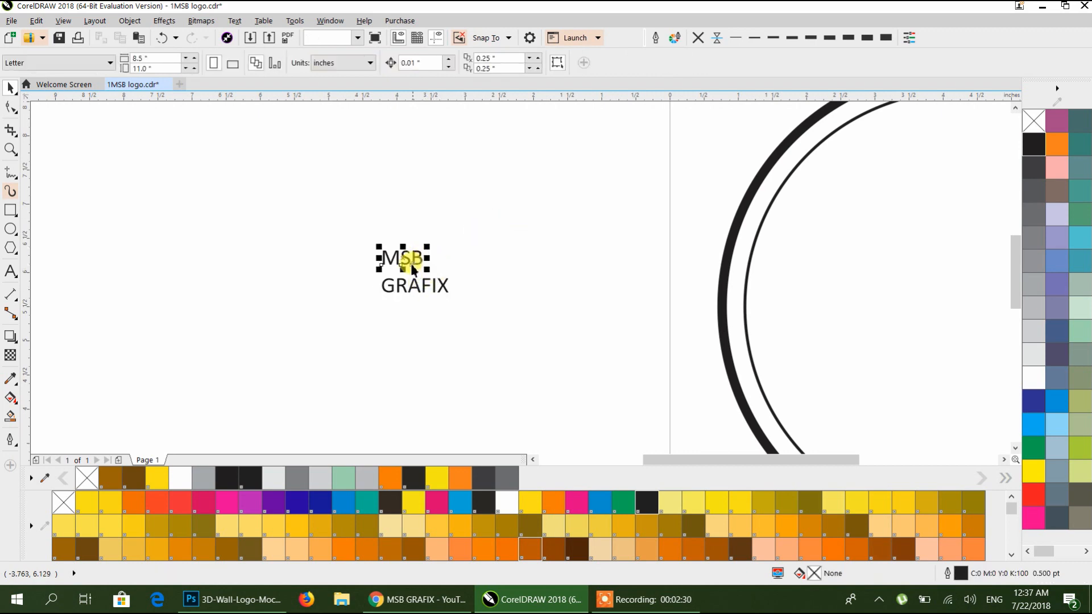
pyautogui.click(413, 286)
# Select both the MSB and GRAFIX words and set their font to Serpentine.
pyautogui.moveTo(504, 214); pyautogui.dragTo(340, 327)
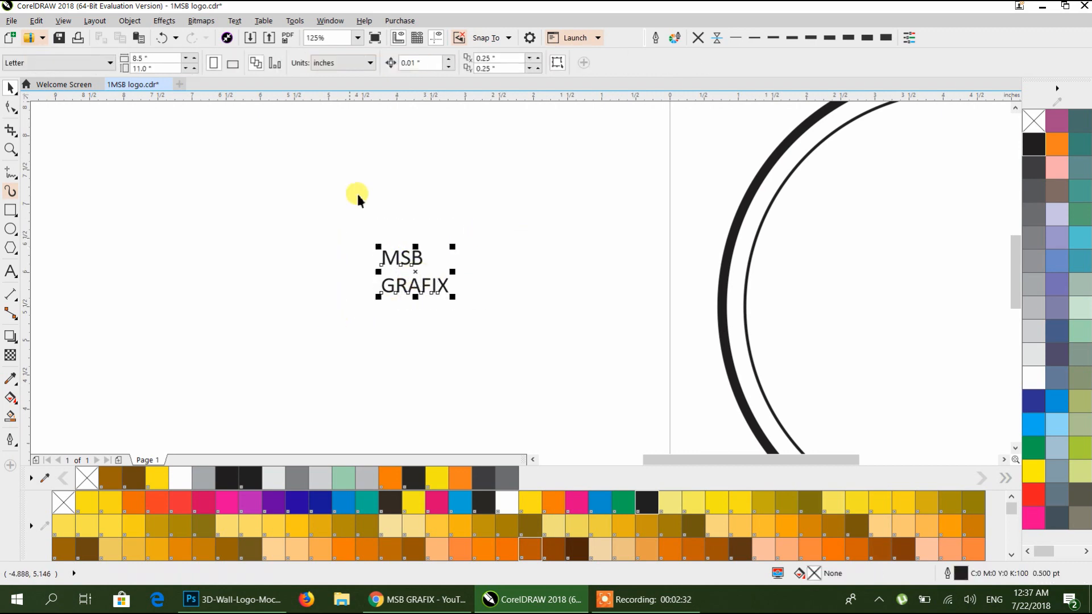
pyautogui.click(424, 66)
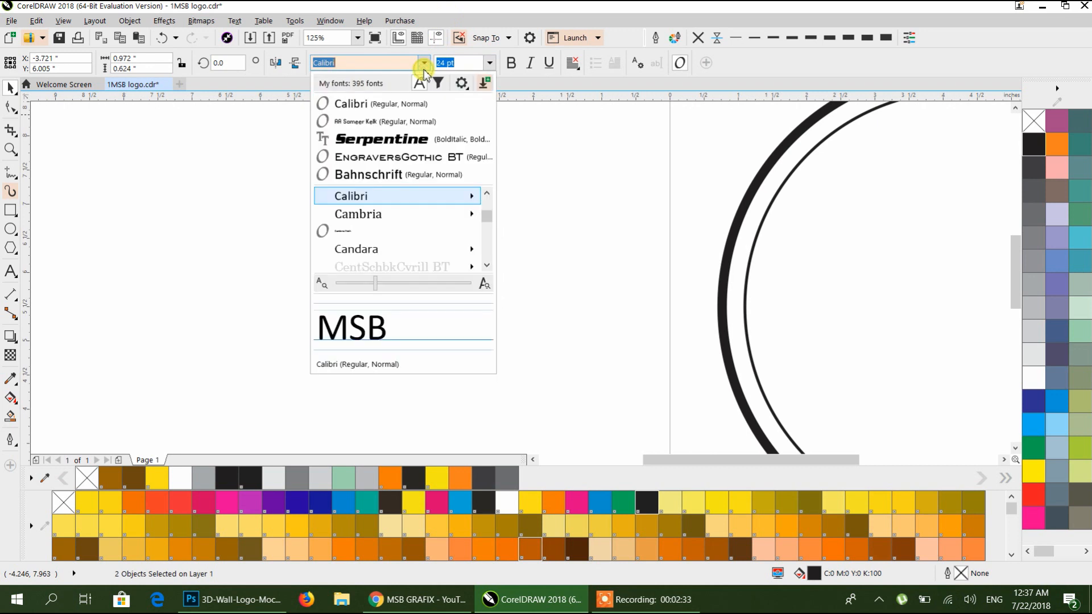
pyautogui.click(381, 140)
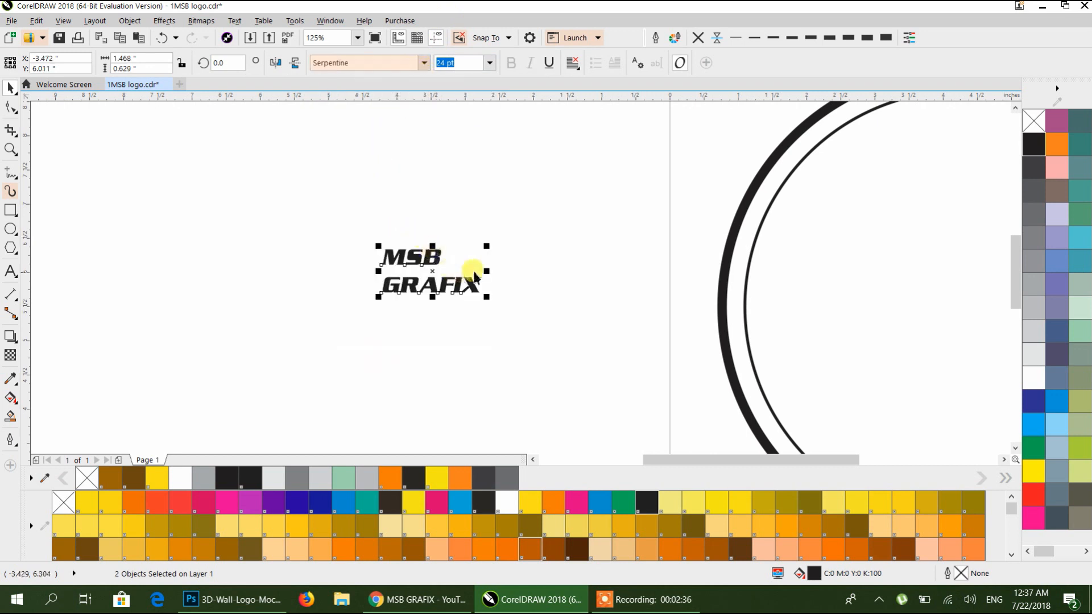
# Enlarge only the MSB word proportionally to about 1.49 inches wide, matching the width of GRAFIX.
pyautogui.hscroll(2, 433, 292)
pyautogui.scroll(1, 434, 292)
pyautogui.click(398, 277)
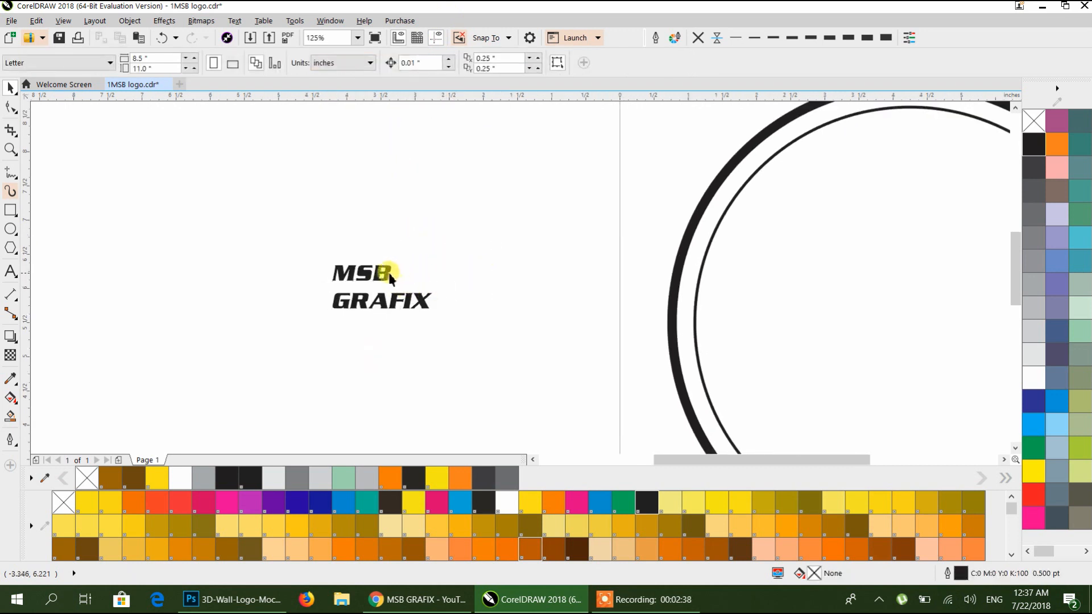
pyautogui.click(390, 277)
pyautogui.moveTo(414, 251); pyautogui.dragTo(373, 275)
pyautogui.click(438, 308)
# Set only the letter S in MSB to a font size of 72 pt.
pyautogui.doubleClick(397, 274)
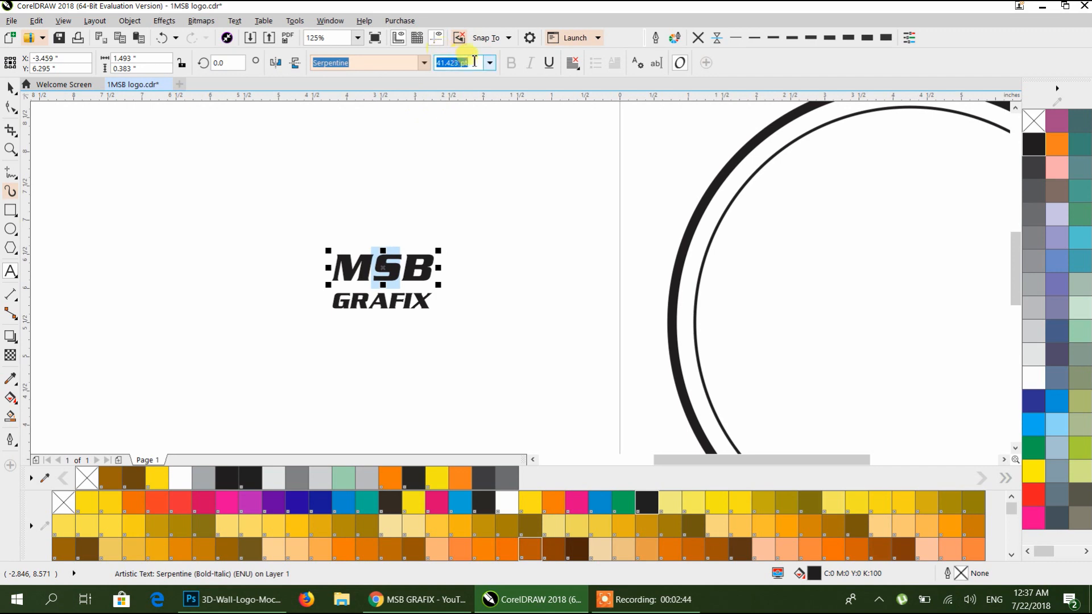
pyautogui.click(490, 65)
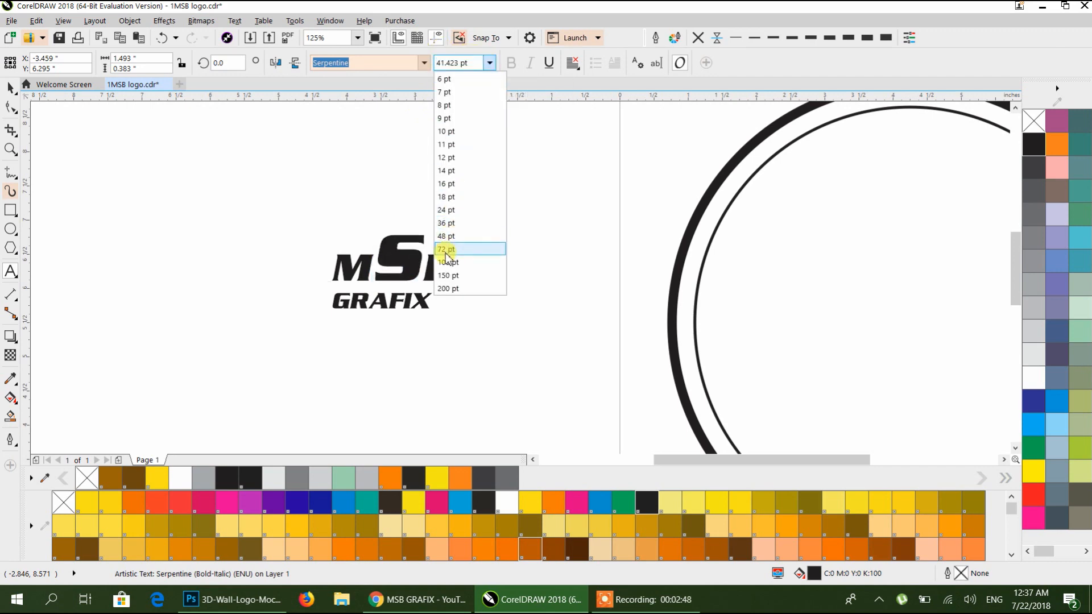
pyautogui.click(447, 250)
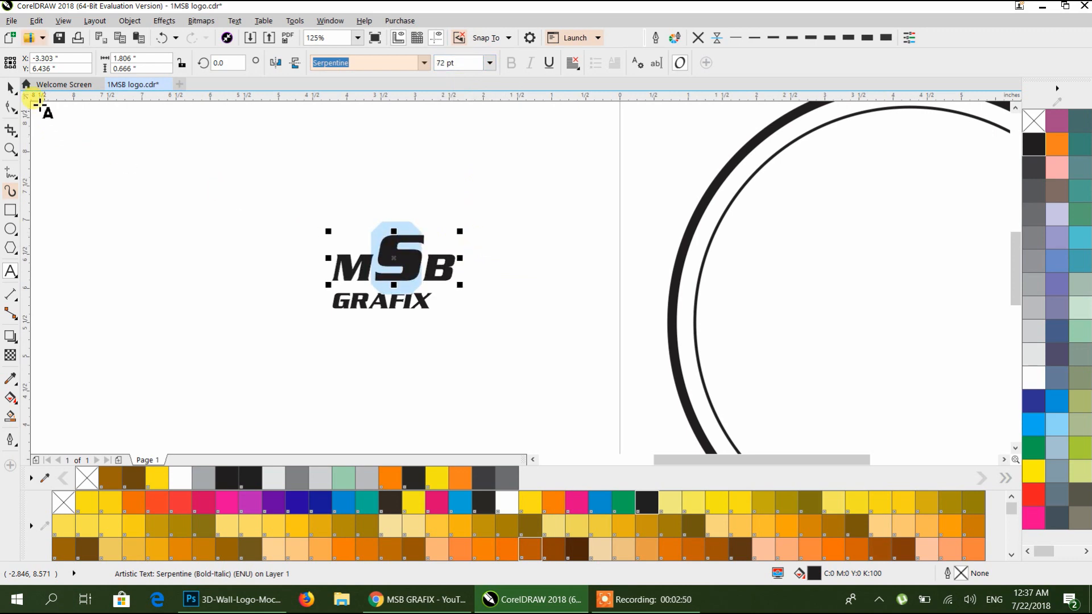
pyautogui.click(9, 90)
pyautogui.click(270, 301)
# Center the GRAFIX word horizontally under MSB.
pyautogui.scroll(4, 352, 292)
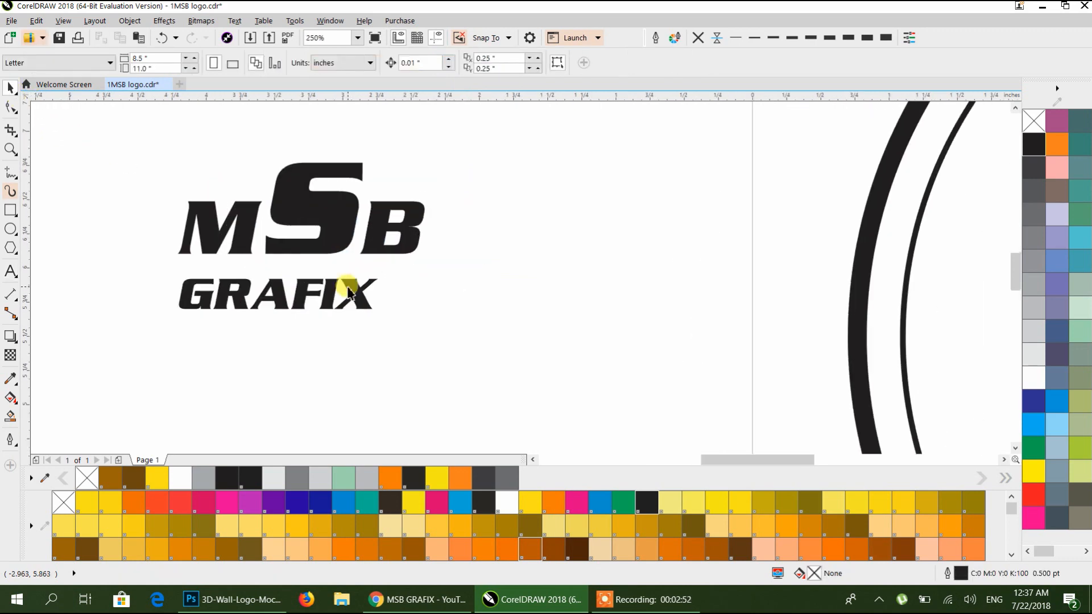
pyautogui.scroll(-3, 346, 290)
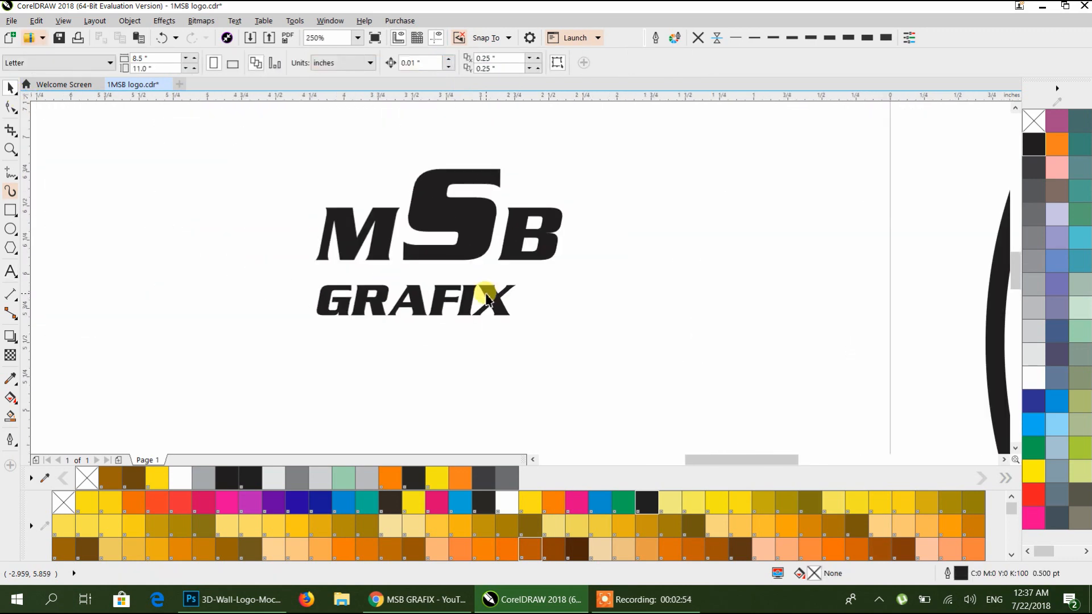
pyautogui.moveTo(486, 299); pyautogui.dragTo(493, 300)
pyautogui.keyDown('shift'); pyautogui.click(466, 252); pyautogui.keyUp('shift')
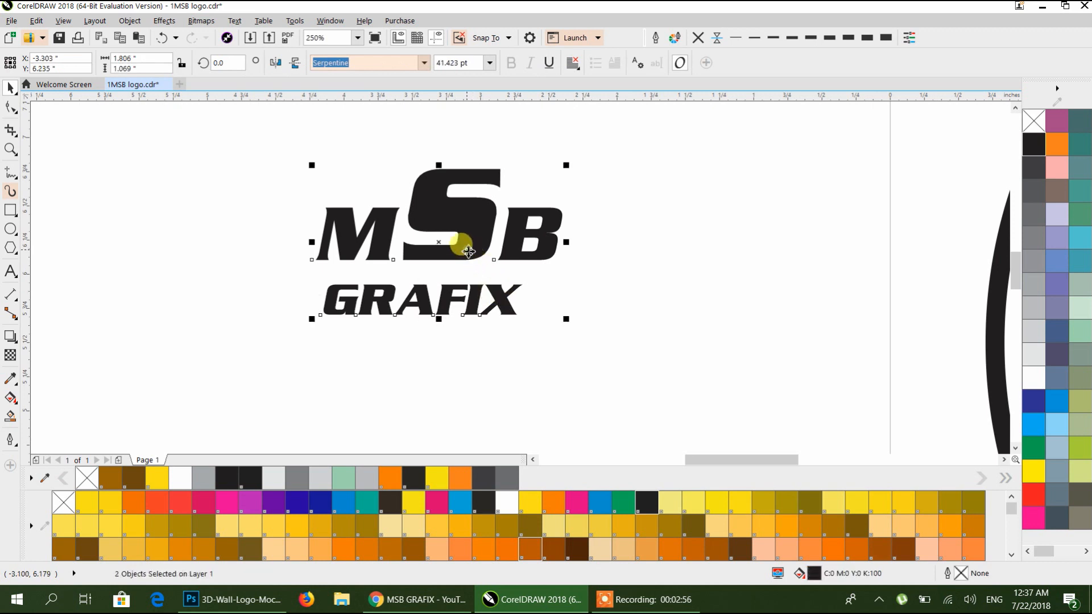
pyautogui.press('c')
# Widen the letter spacing of GRAFIX with the Shape tool until the word is about 2.44 inches wide.
pyautogui.click(516, 300)
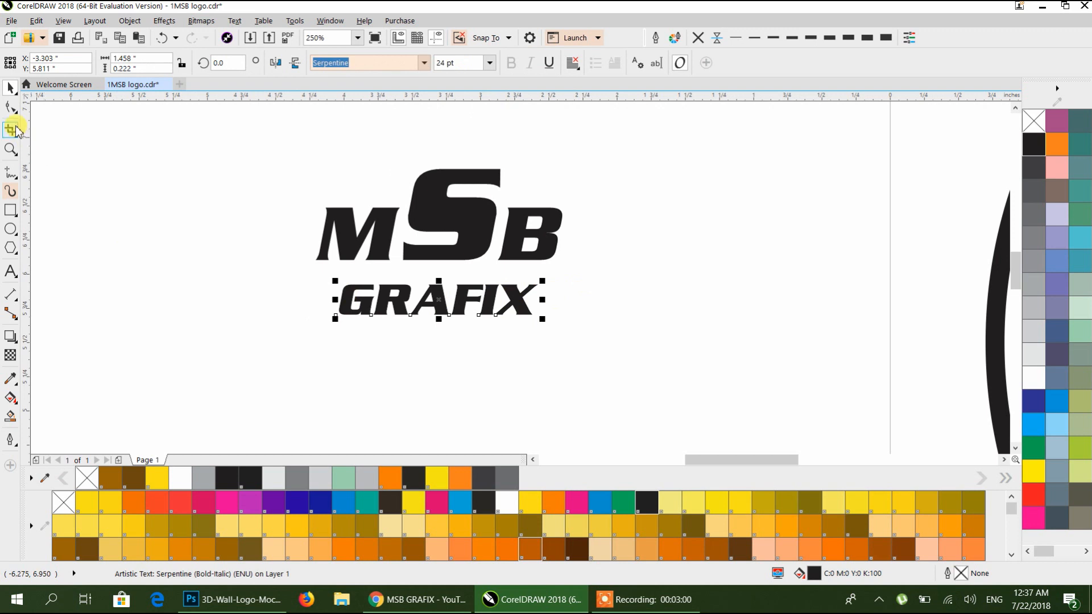
pyautogui.click(11, 110)
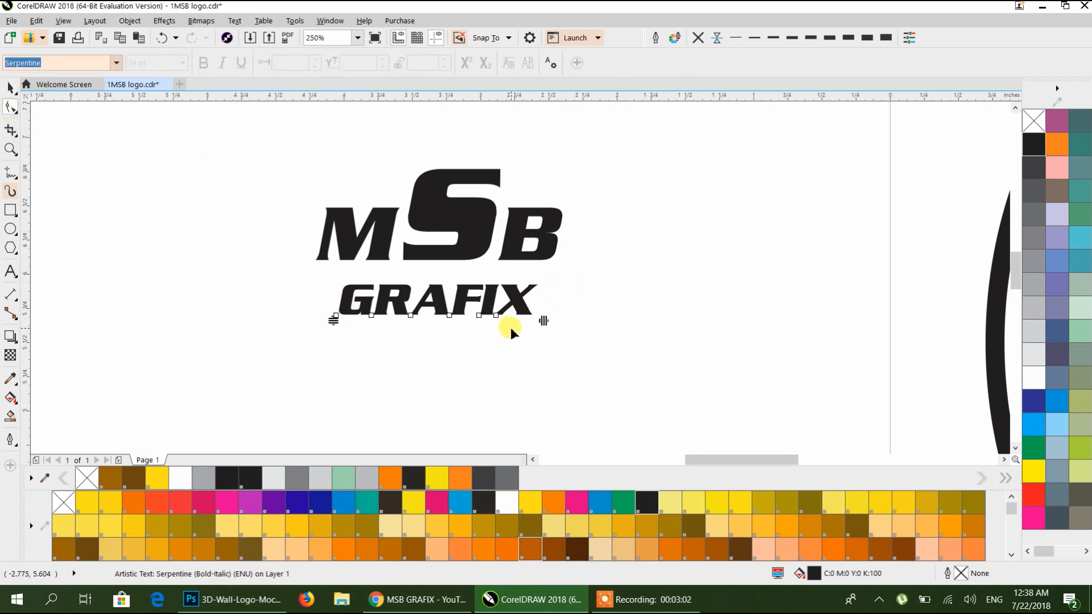
pyautogui.moveTo(548, 321); pyautogui.dragTo(670, 328)
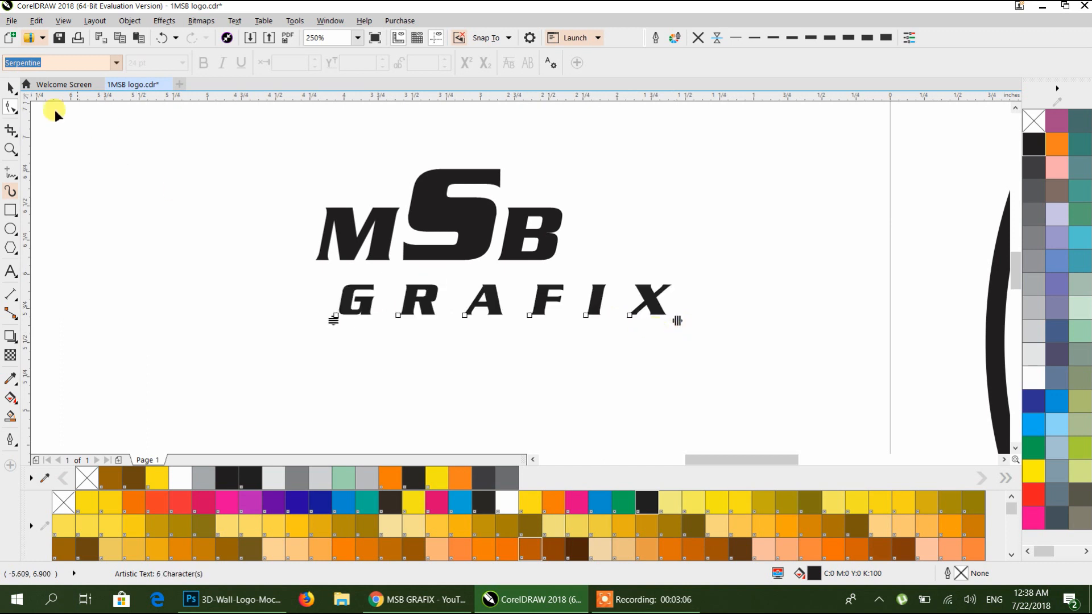
pyautogui.click(10, 89)
# Realign the widened GRAFIX word so that it is horizontally centered under MSB again.
pyautogui.moveTo(499, 304); pyautogui.dragTo(422, 310)
pyautogui.keyDown('shift'); pyautogui.click(445, 256); pyautogui.keyUp('shift')
pyautogui.moveTo(658, 285); pyautogui.dragTo(571, 312)
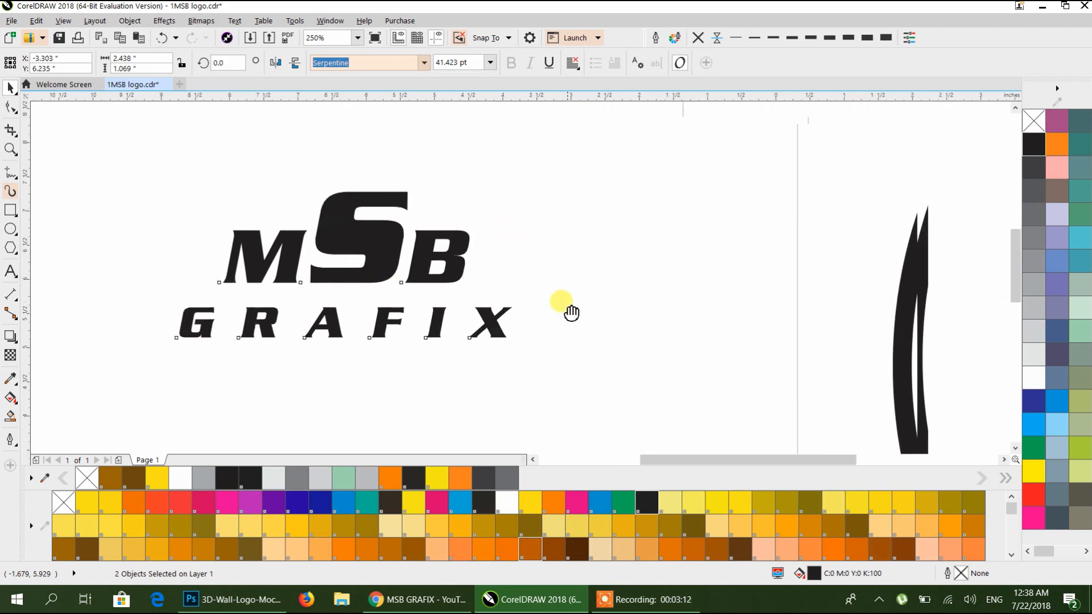
# Group the MSB and GRAFIX words and center the group on the page inside the circles.
pyautogui.scroll(-2, 566, 278)
pyautogui.scroll(-3, 587, 275)
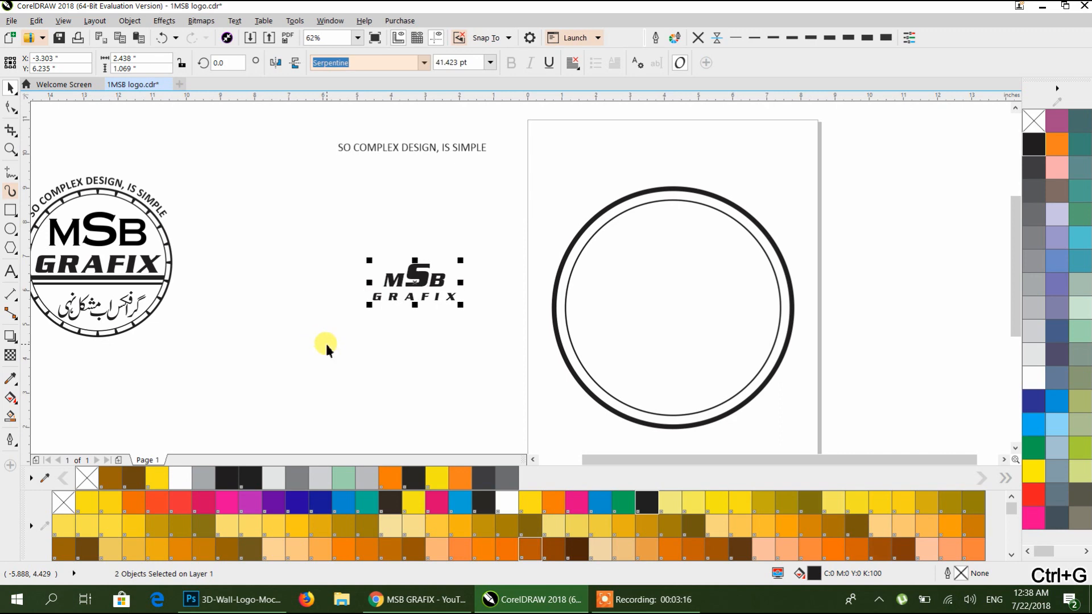
pyautogui.hotkey('ctrl', 'g')
pyautogui.press('p')
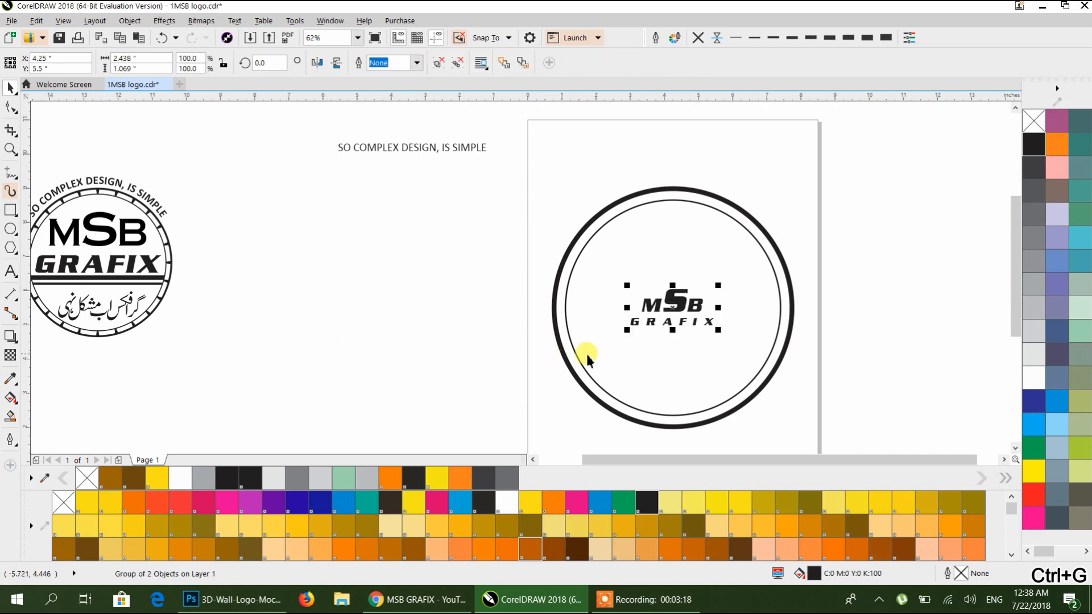
# Scale the MSB GRAFIX group up from its center to about 5.61 inches wide, within the inner circle.
pyautogui.moveTo(718, 330); pyautogui.dragTo(768, 356)
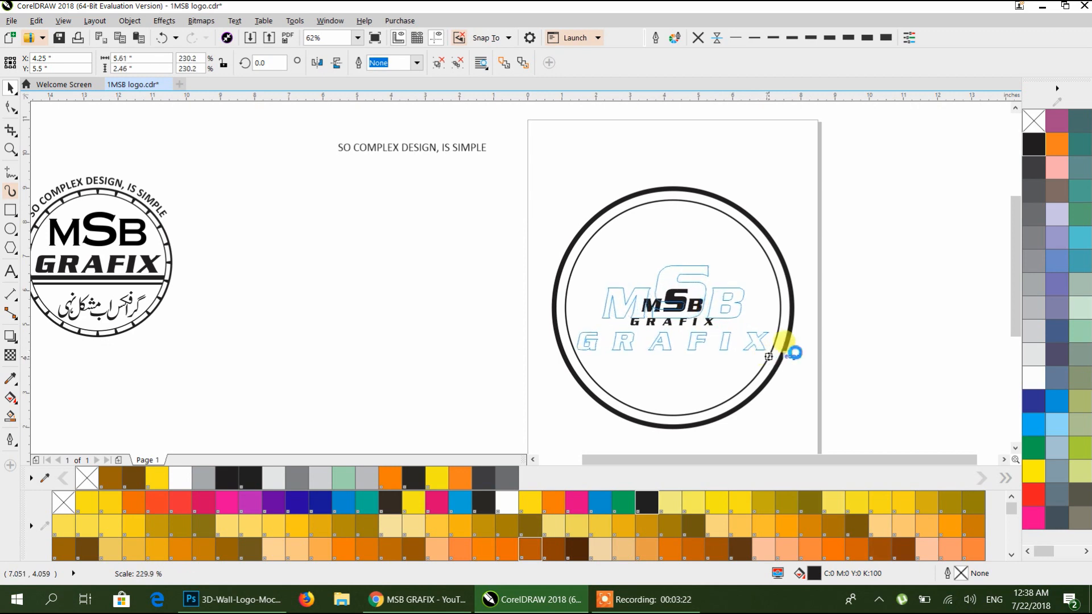
pyautogui.moveTo(836, 341); pyautogui.dragTo(699, 354)
pyautogui.scroll(1, 582, 340)
pyautogui.moveTo(534, 292); pyautogui.dragTo(526, 256)
pyautogui.hotkey('ctrl', 'z')
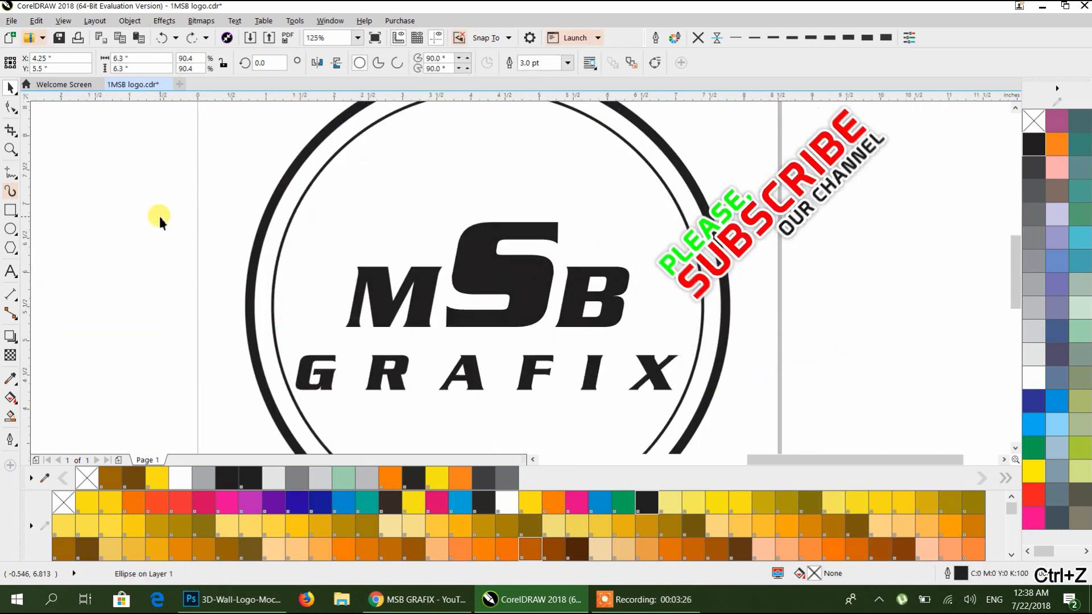
pyautogui.click(158, 213)
# Move the MSB GRAFIX group straight up into the upper half of the inner circle.
pyautogui.scroll(-1, 261, 241)
pyautogui.moveTo(261, 241); pyautogui.dragTo(544, 360)
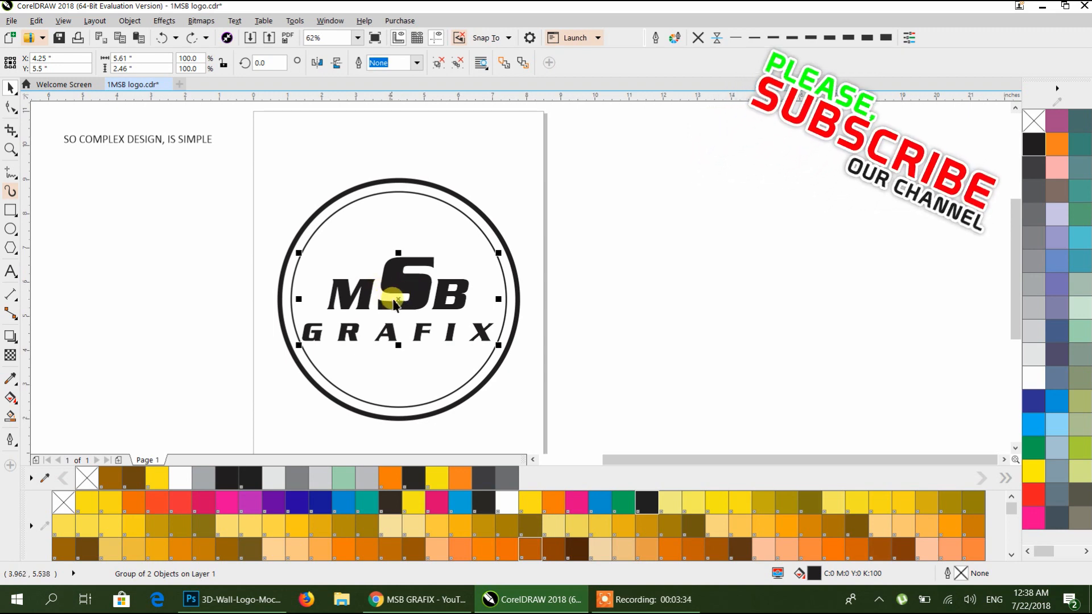
pyautogui.moveTo(399, 290); pyautogui.dragTo(400, 264)
pyautogui.click(627, 305)
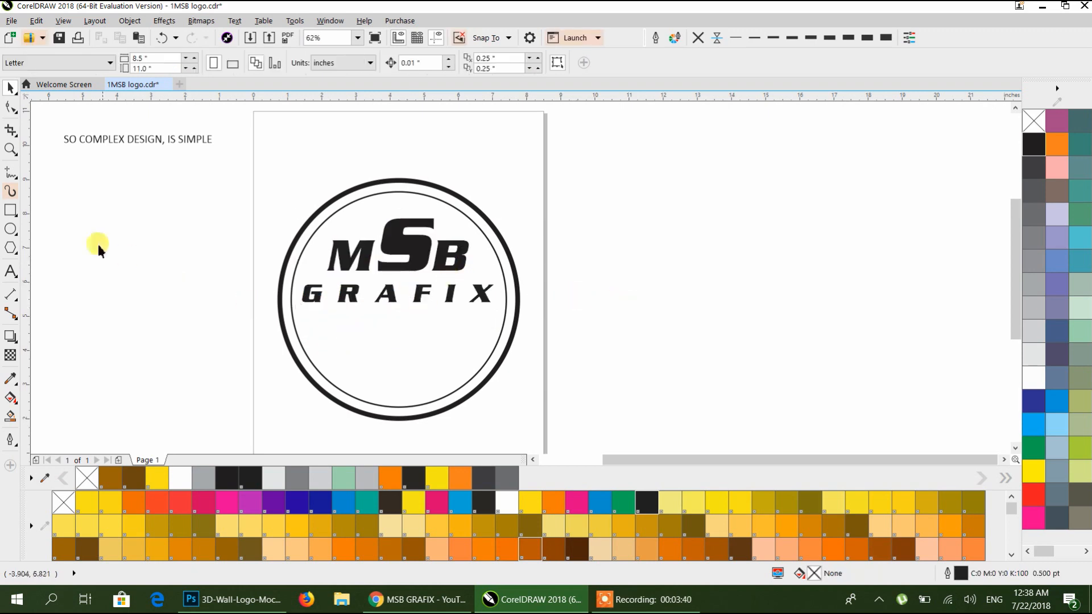
# Draw a thin horizontal rectangle about 11.97 by 0.25 inches and place it across the lower part of the circles.
pyautogui.scroll(-1, 298, 262)
pyautogui.moveTo(297, 263); pyautogui.dragTo(341, 263)
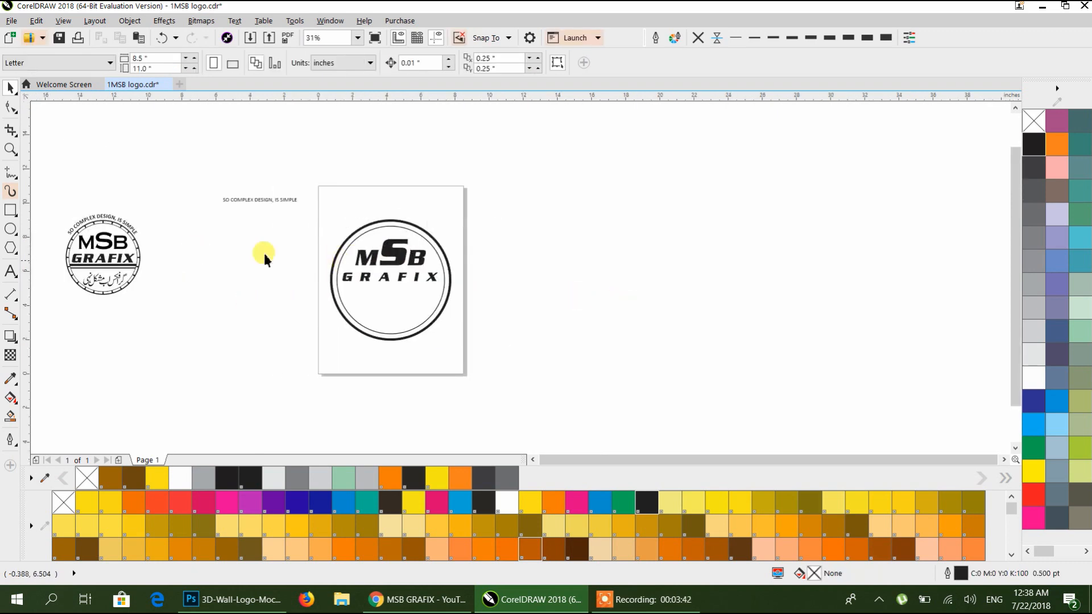
pyautogui.scroll(1, 395, 278)
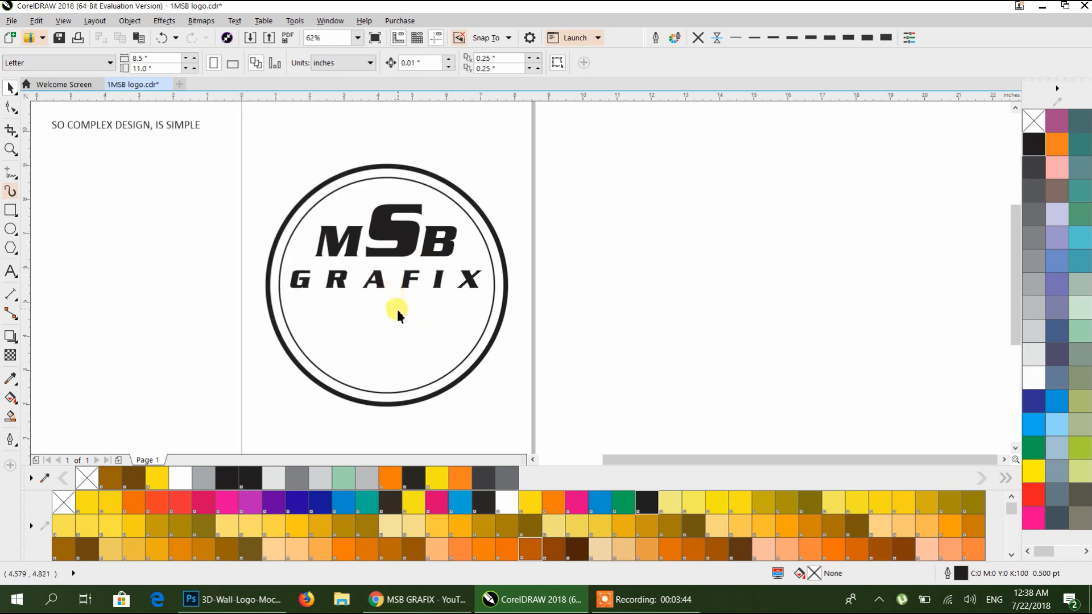
pyautogui.click(10, 213)
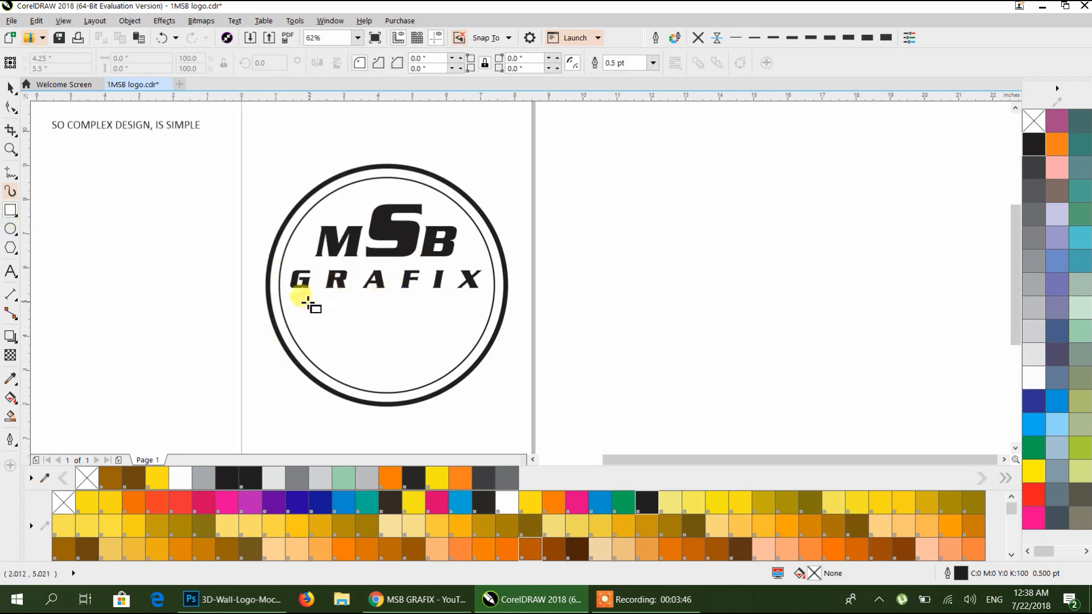
pyautogui.moveTo(109, 286); pyautogui.dragTo(519, 293)
pyautogui.click(9, 90)
pyautogui.moveTo(244, 290); pyautogui.dragTo(349, 355)
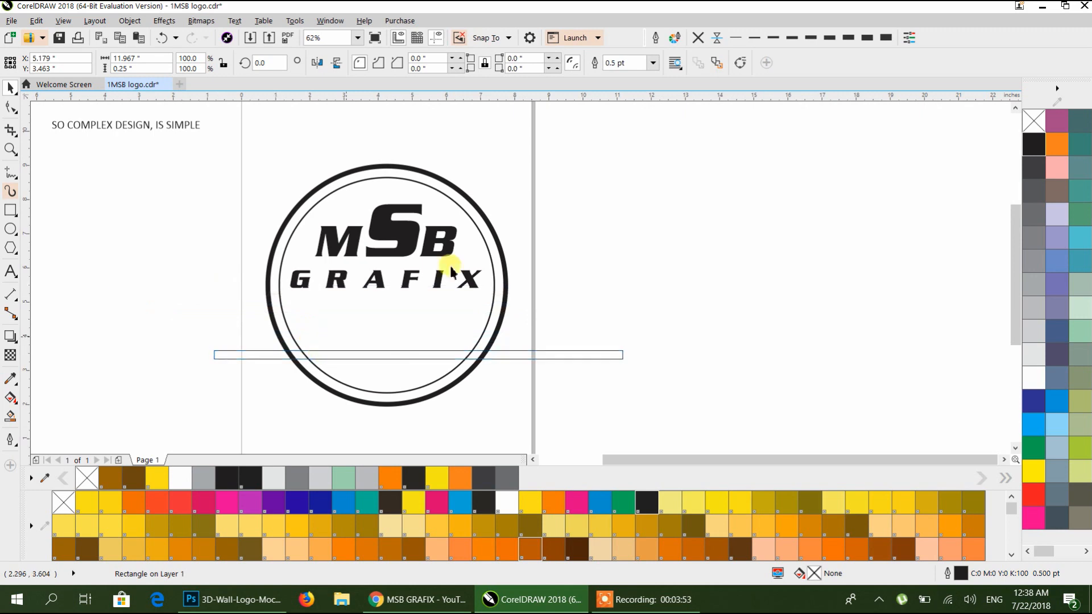
# Remove the thin rectangle's outline and fill it with black.
pyautogui.click(696, 39)
pyautogui.click(1031, 147)
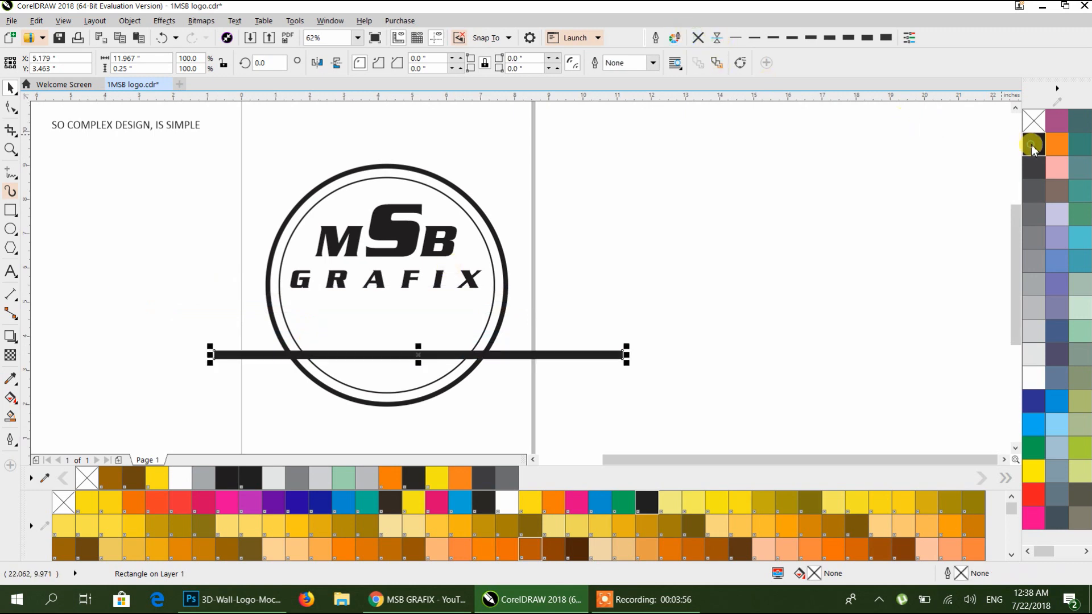
pyautogui.click(770, 242)
# Shorten the black bar to about 8.07 inches wide and center it on the page.
pyautogui.moveTo(405, 357); pyautogui.dragTo(390, 299)
pyautogui.moveTo(608, 298); pyautogui.dragTo(543, 300)
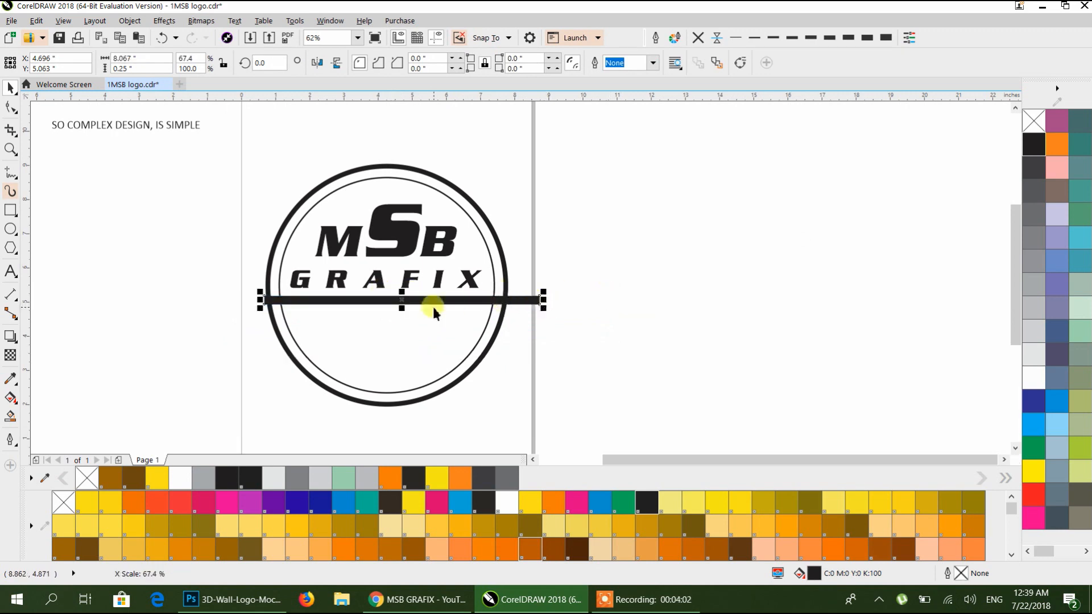
pyautogui.press('p')
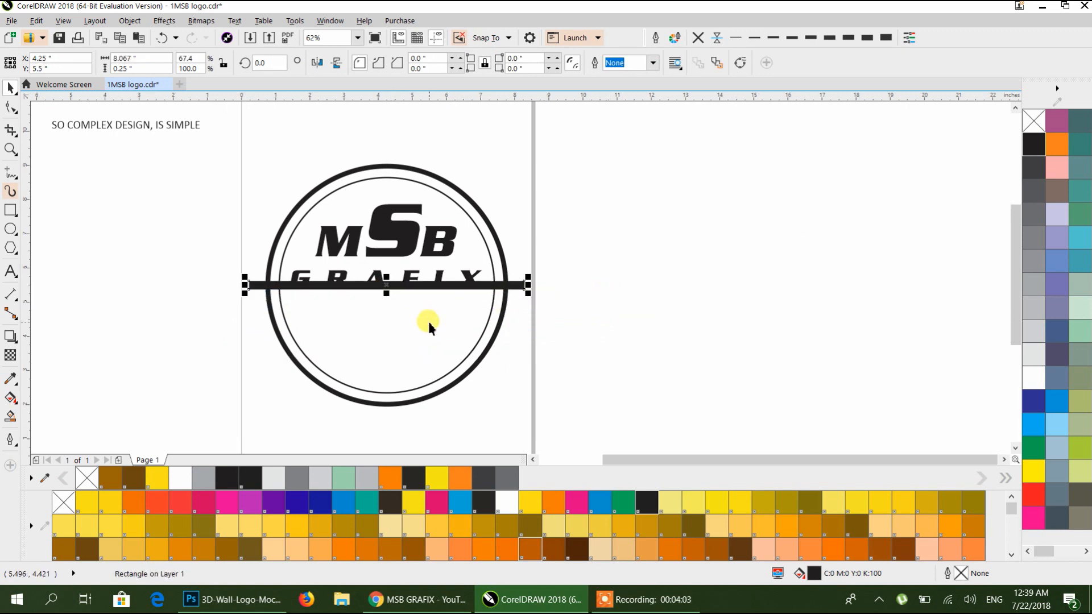
# Move the black bar straight down so it sits just below the GRAFIX lettering.
pyautogui.click(531, 325)
pyautogui.moveTo(514, 291); pyautogui.dragTo(513, 305)
pyautogui.click(510, 322)
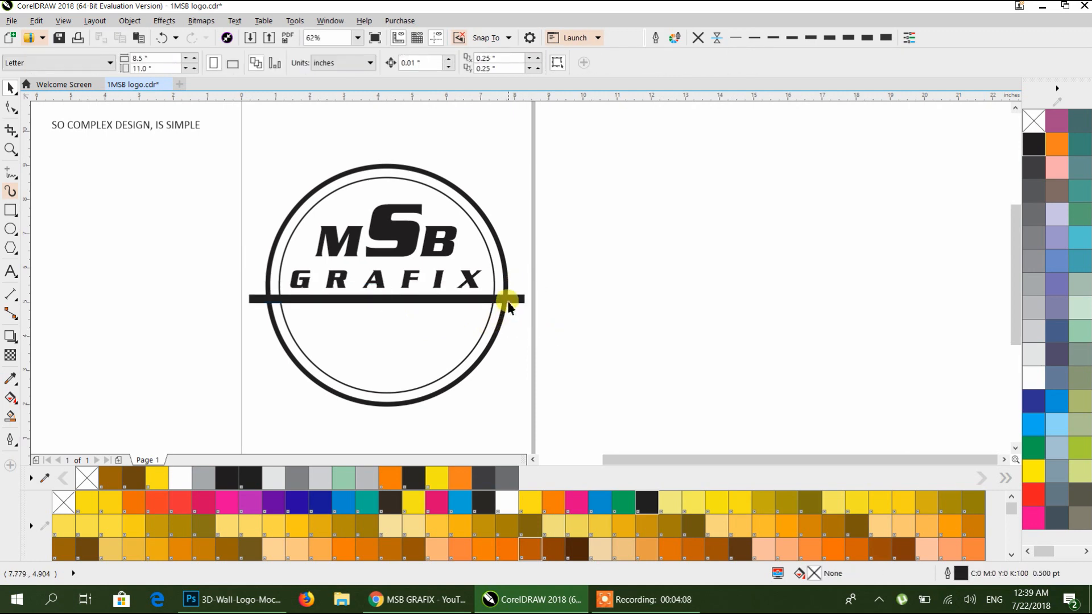
# Duplicate the black bar just below the original and reduce the copy's height to about 0.09 inches.
pyautogui.click(505, 301)
pyautogui.moveTo(394, 302)
pyautogui.mouseDown()
pyautogui.moveTo(379, 310)
pyautogui.moveTo(378, 335)
pyautogui.moveTo(399, 319)
pyautogui.mouseUp()
pyautogui.scroll(4, 376, 313)
pyautogui.scroll(-3, 560, 297)
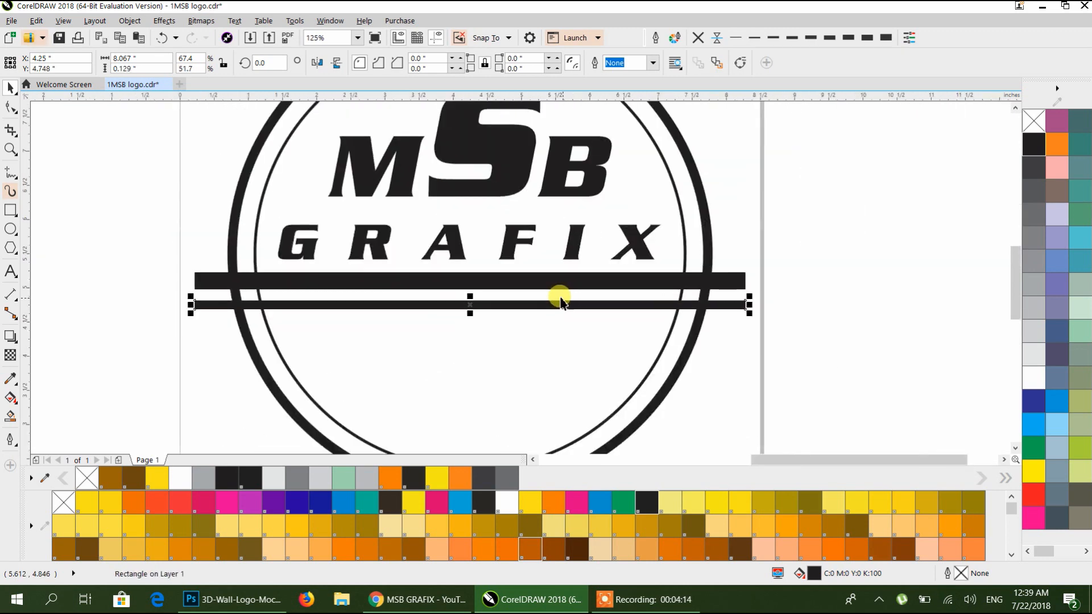
pyautogui.scroll(2, 458, 301)
pyautogui.scroll(2, 458, 302)
pyautogui.moveTo(510, 350); pyautogui.dragTo(505, 325)
pyautogui.scroll(-2, 519, 309)
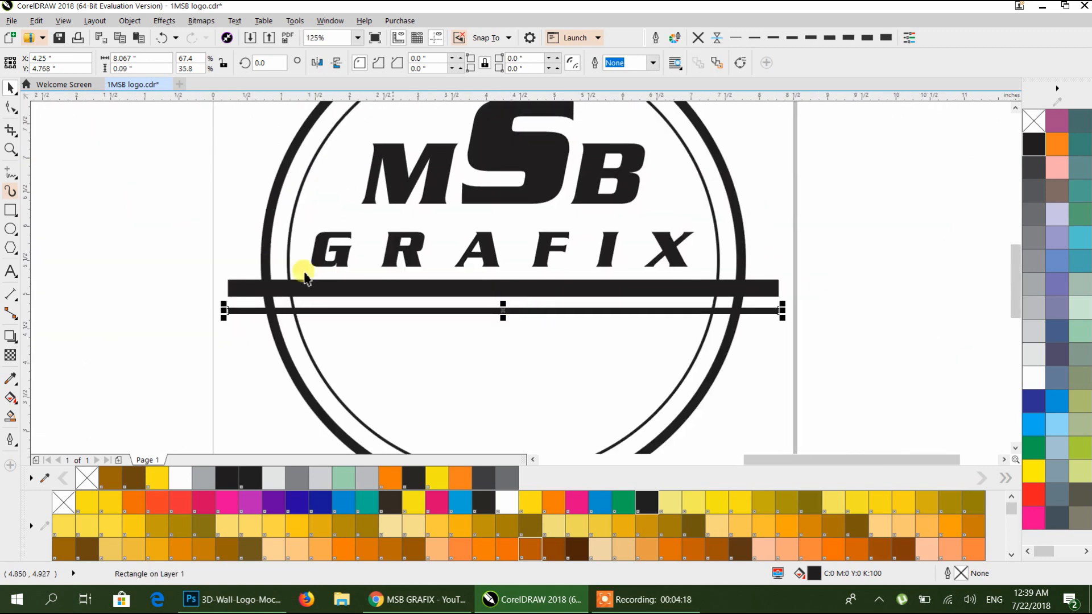
# Try to PowerClip the two black bars inside the inner circle.
pyautogui.moveTo(146, 249); pyautogui.dragTo(551, 337)
pyautogui.moveTo(814, 336); pyautogui.dragTo(815, 338)
pyautogui.rightClick(701, 284)
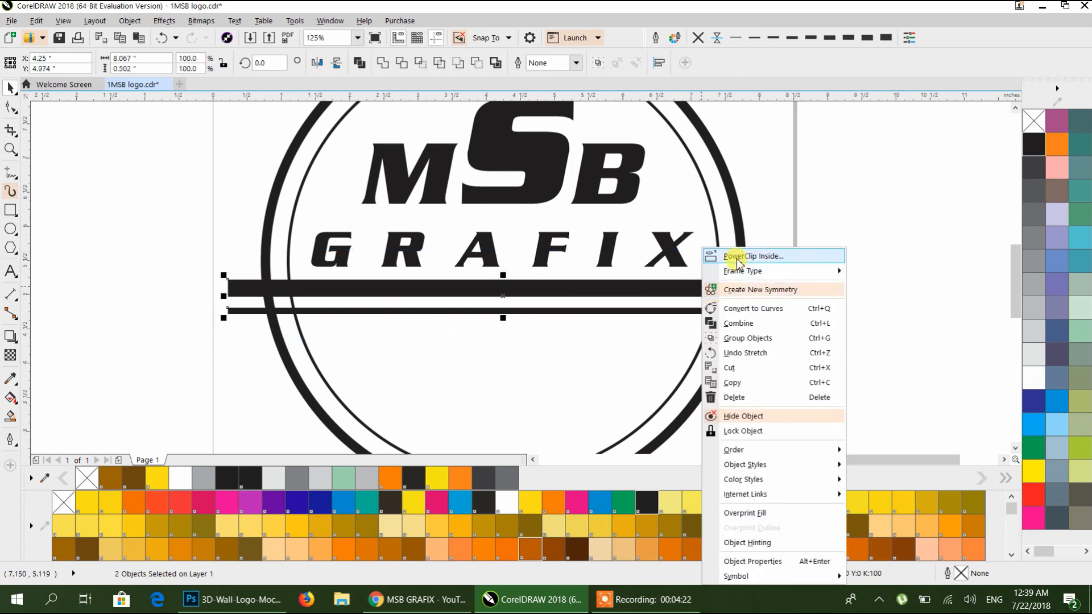
pyautogui.click(738, 257)
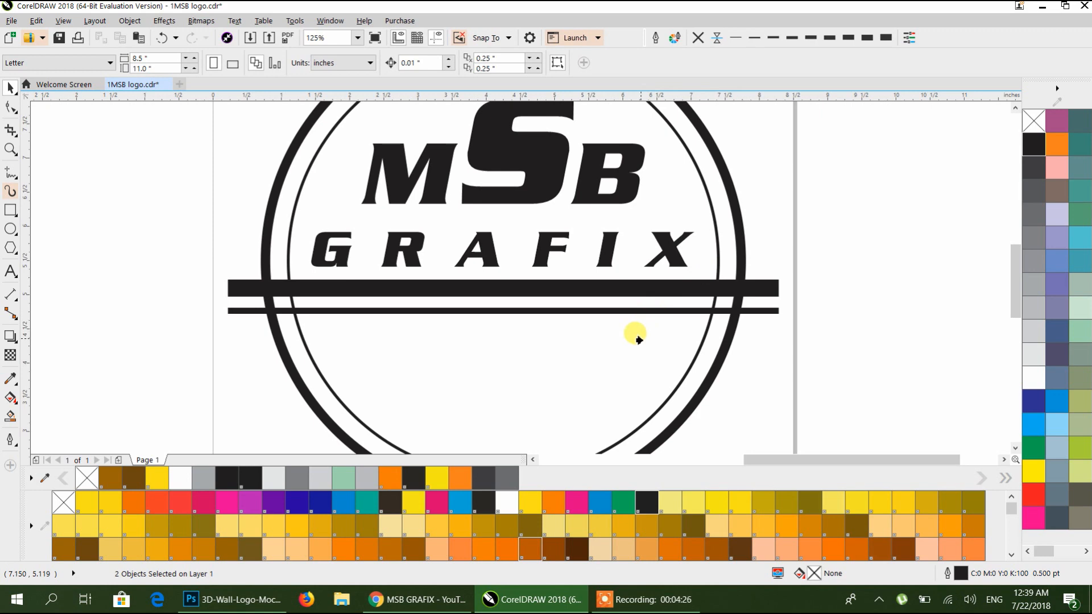
# Select both black bars and PowerClip them inside the thin inner circle as the frame.
pyautogui.moveTo(150, 257); pyautogui.dragTo(568, 322)
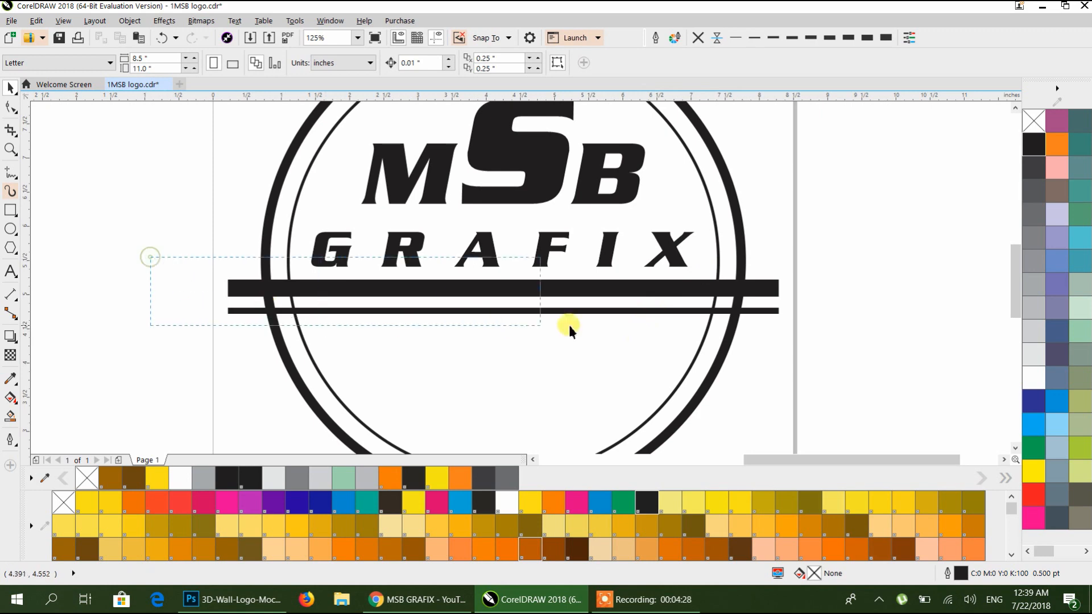
pyautogui.moveTo(792, 331); pyautogui.dragTo(818, 333)
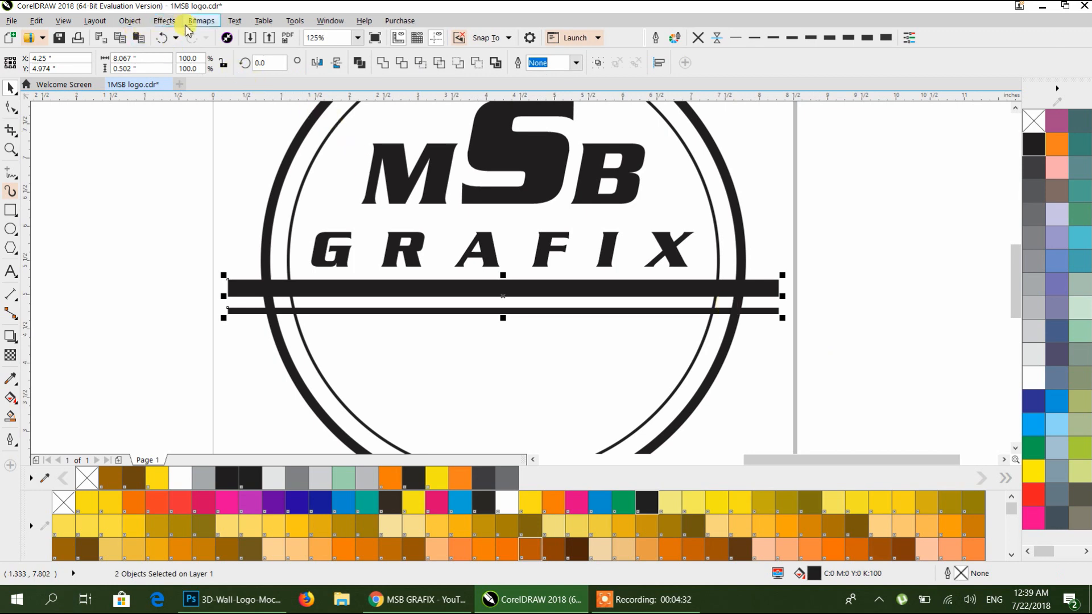
pyautogui.click(163, 21)
pyautogui.moveTo(163, 44)
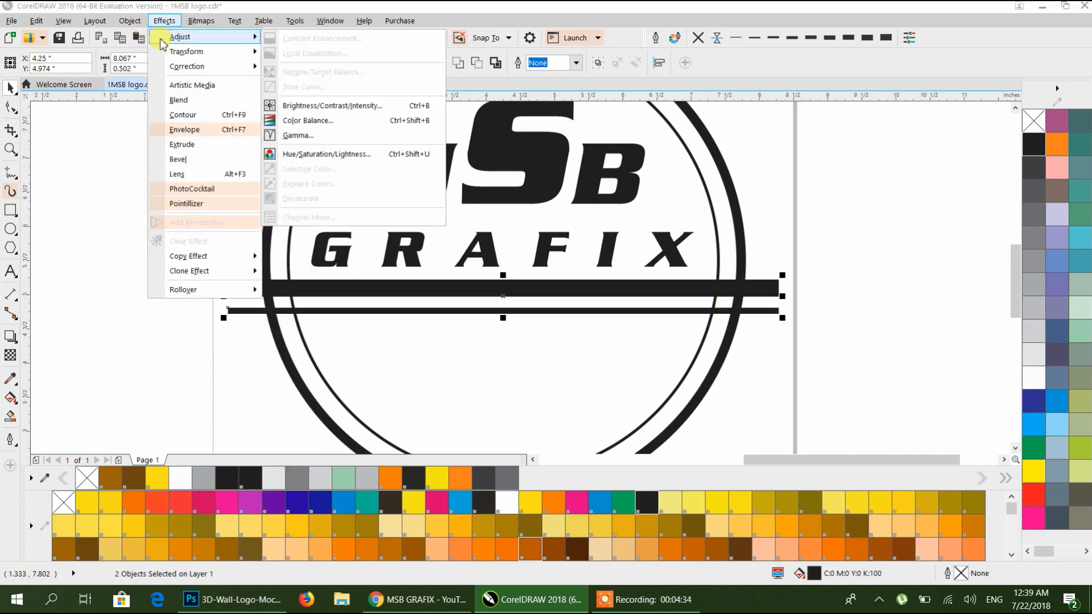
pyautogui.moveTo(130, 21)
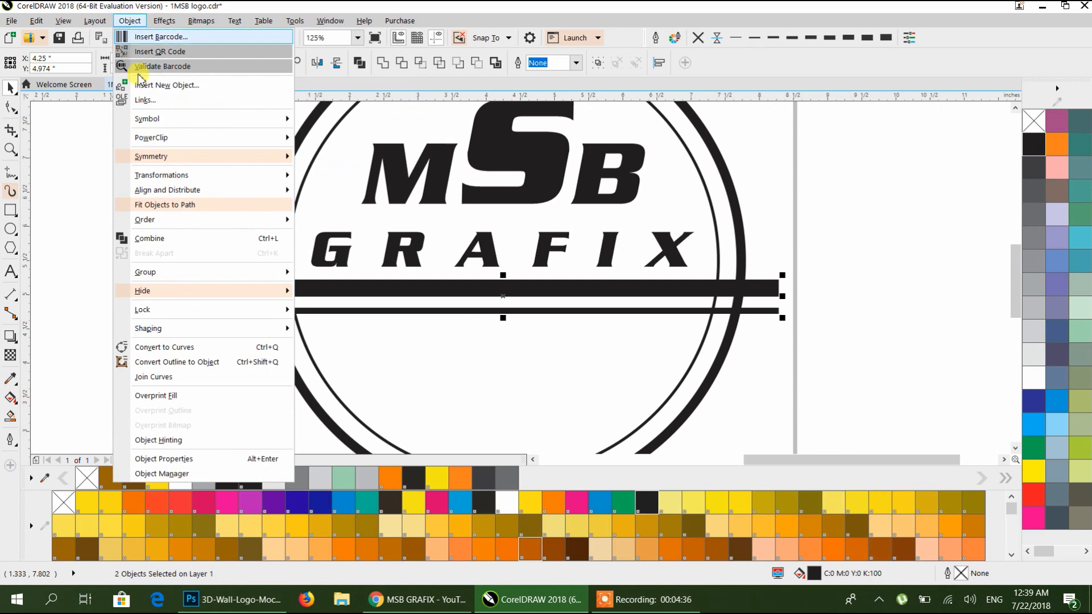
pyautogui.moveTo(226, 136)
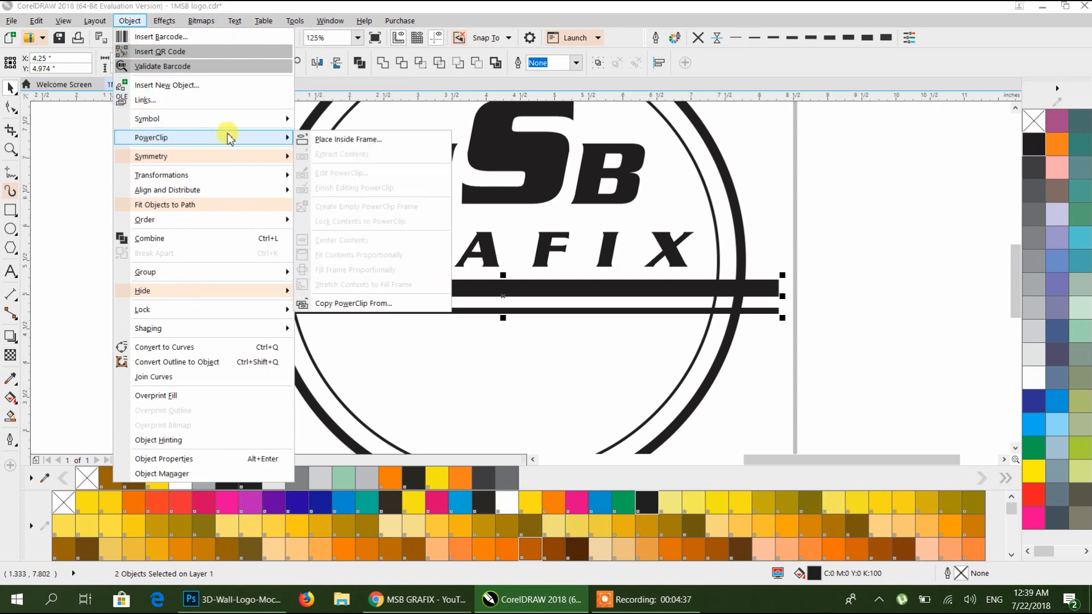
pyautogui.click(382, 140)
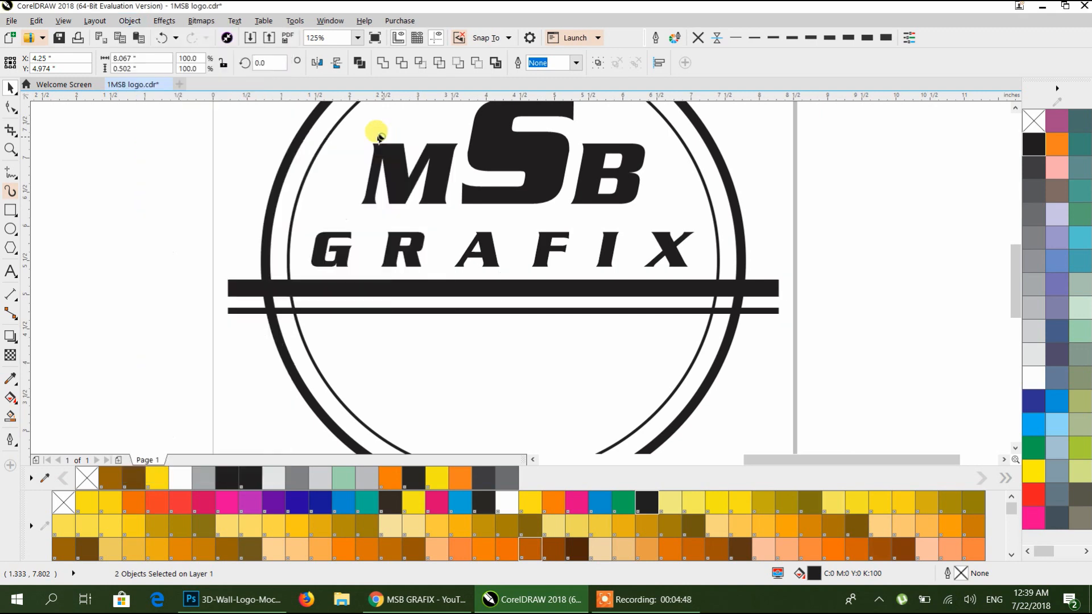
pyautogui.click(405, 379)
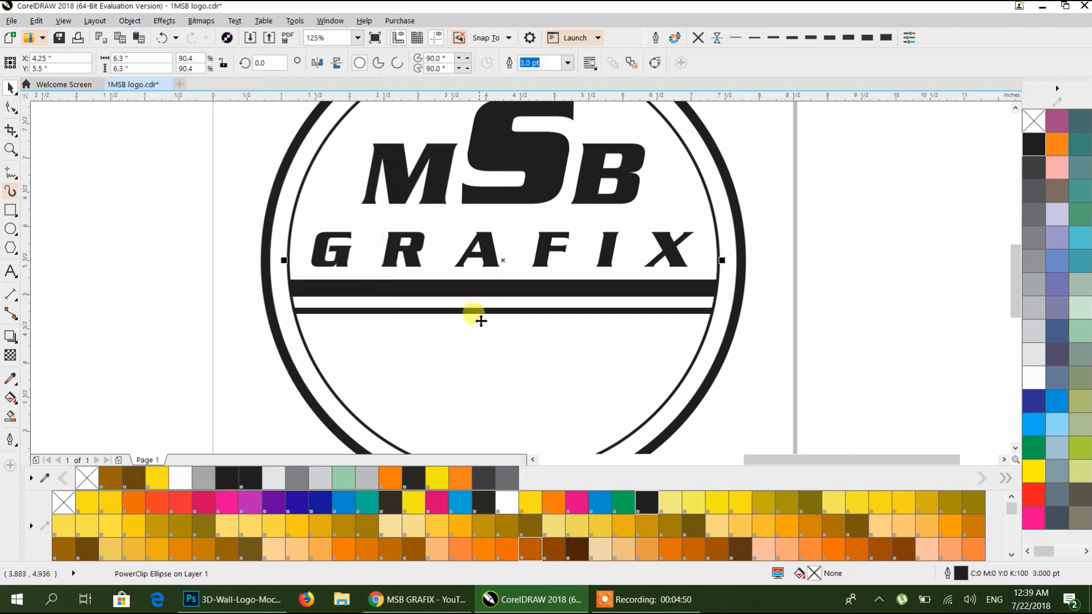
# Examine the tick marks around the ring of the finished reference logo beside the page.
pyautogui.scroll(-3, 406, 301)
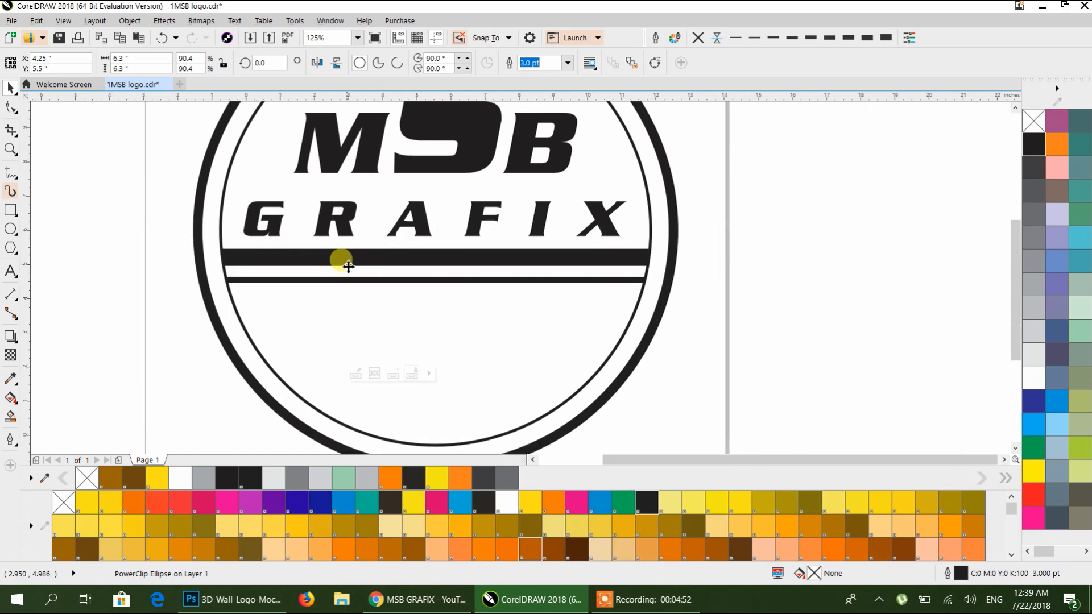
pyautogui.click(601, 295)
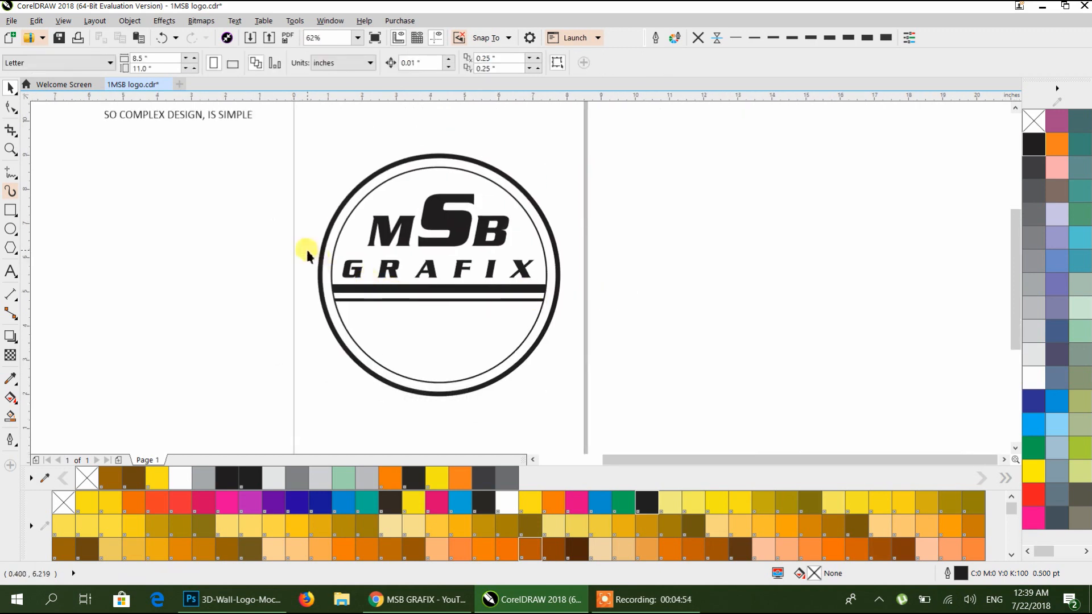
pyautogui.moveTo(307, 251); pyautogui.dragTo(344, 276)
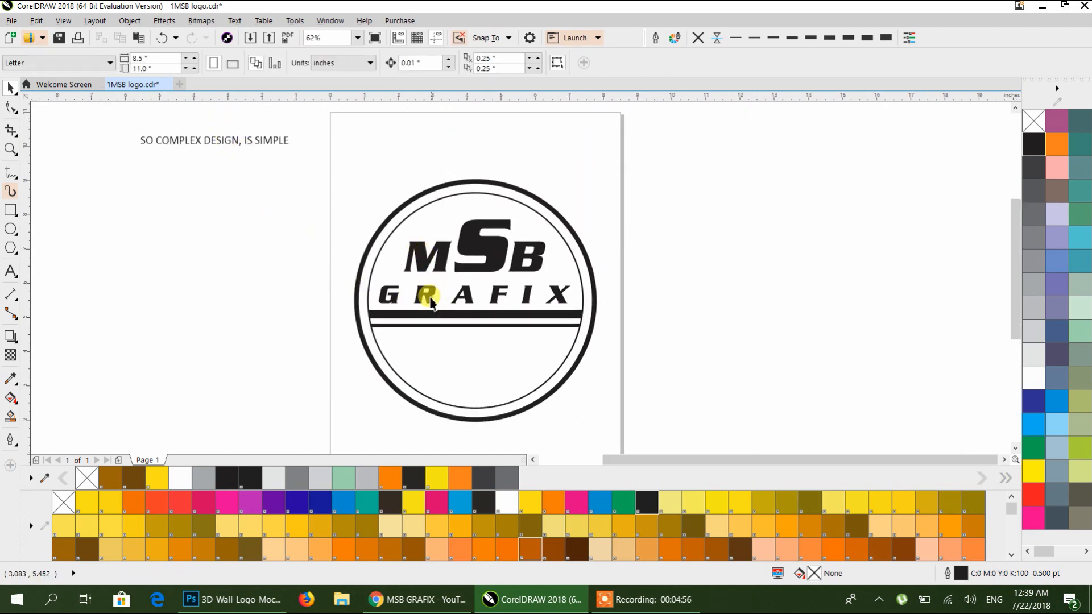
pyautogui.scroll(-2, 426, 297)
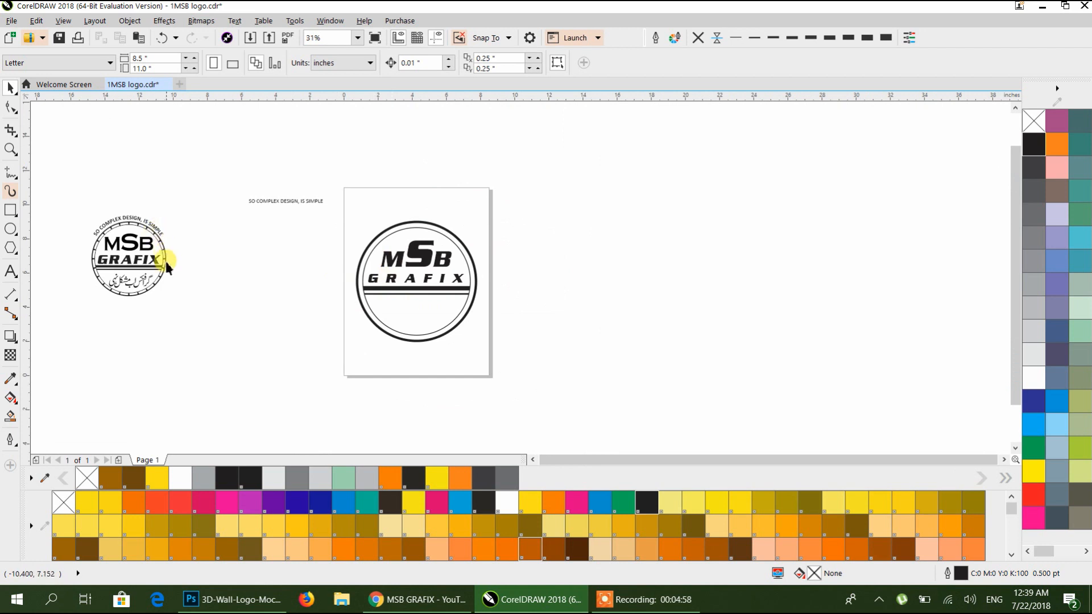
pyautogui.scroll(4, 108, 231)
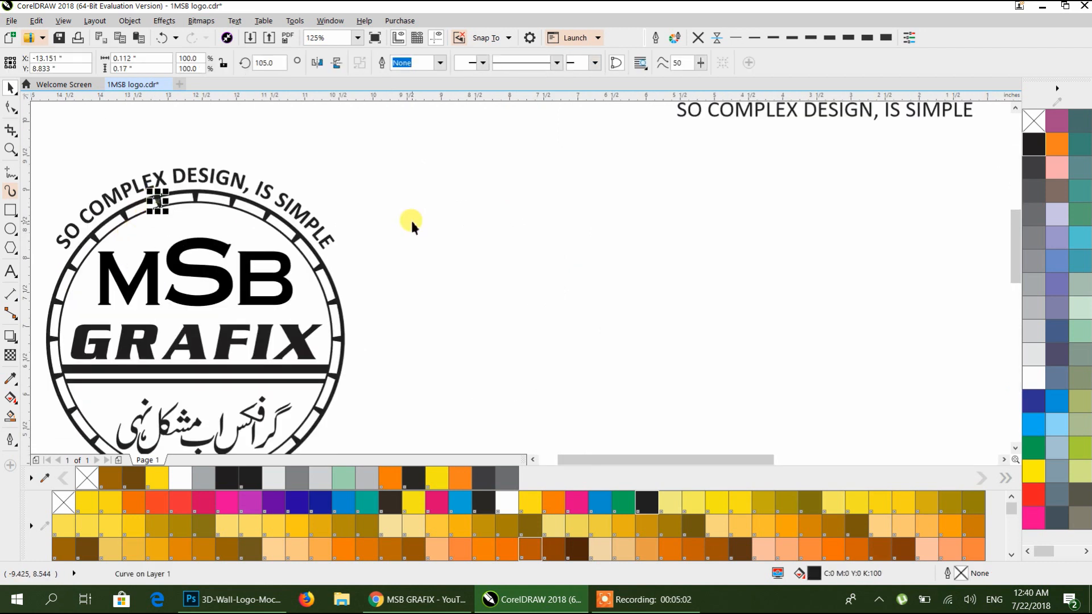
pyautogui.scroll(-4, 409, 220)
pyautogui.scroll(4, 510, 296)
pyautogui.scroll(-2, 508, 298)
pyautogui.scroll(2, 502, 300)
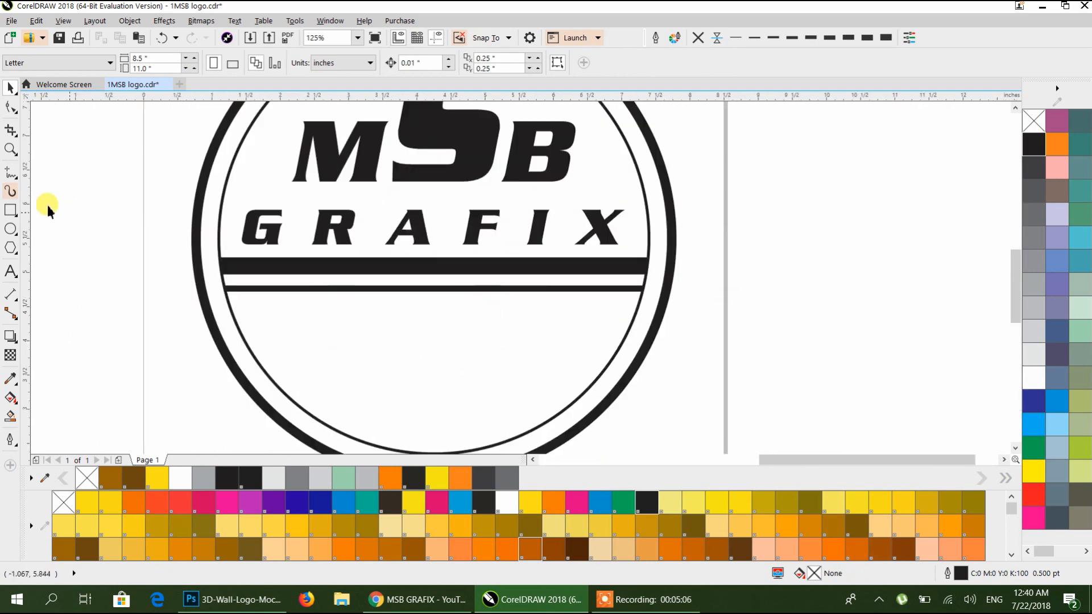
# Draw a rectangle about 0.875 by 0.183 inches beside the circles and convert it to curves.
pyautogui.click(10, 210)
pyautogui.moveTo(738, 263); pyautogui.dragTo(805, 274)
pyautogui.click(9, 89)
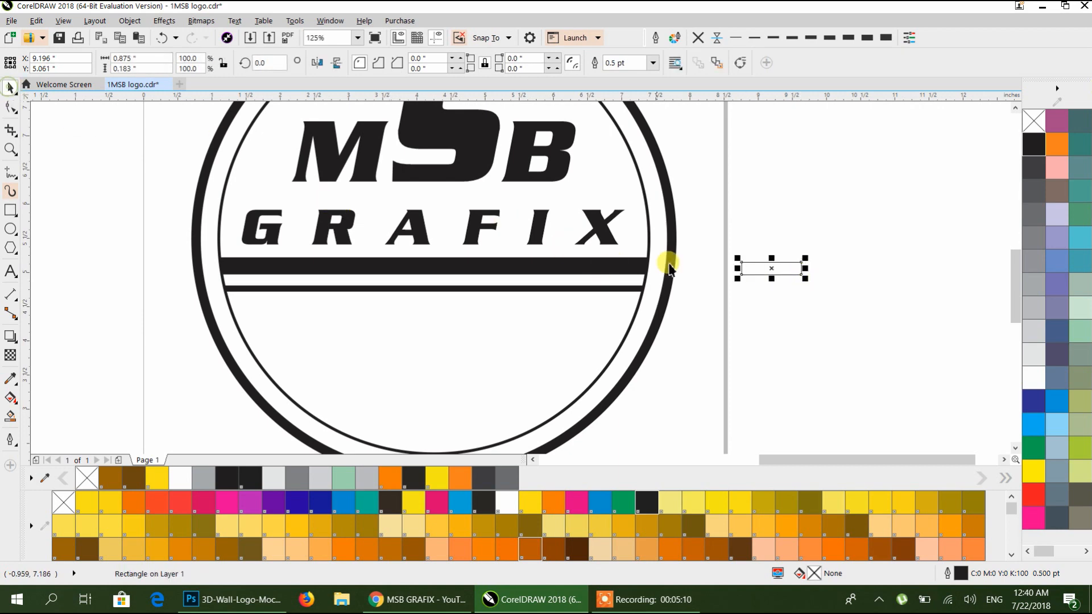
pyautogui.scroll(4, 792, 281)
pyautogui.hotkey('ctrl', 'q')
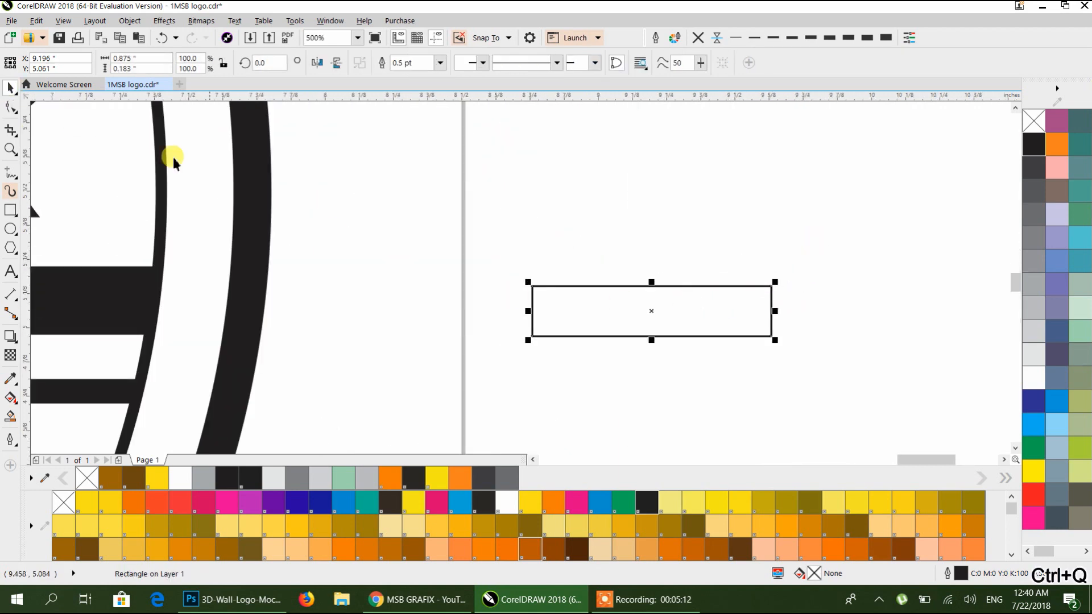
# Place a horizontal guideline through the rectangle's middle and draw a small square about 0.085 by 0.088 inches over its left edge.
pyautogui.click(11, 108)
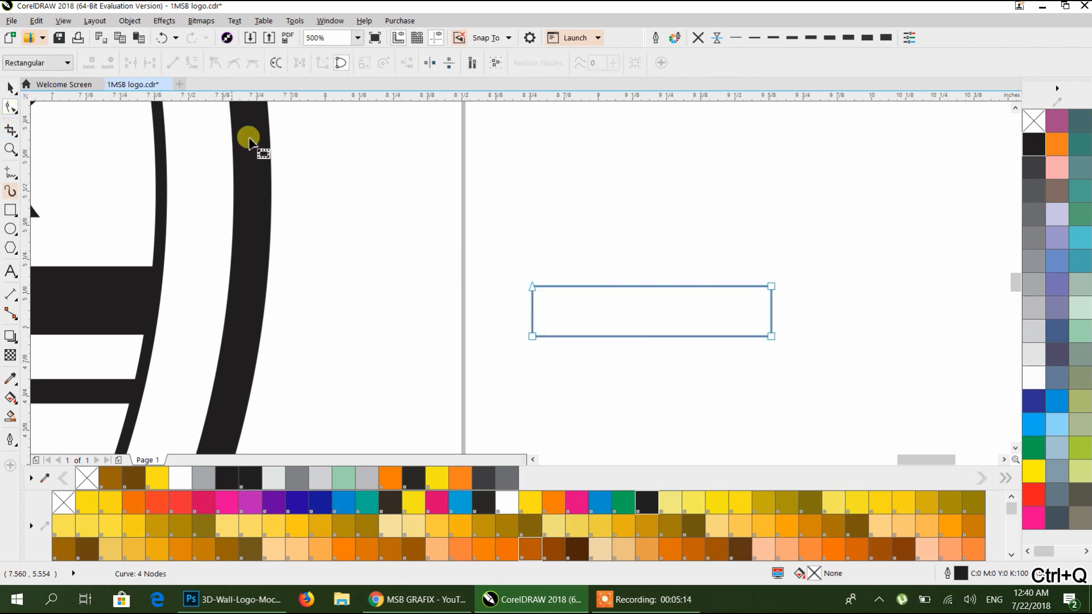
pyautogui.click(533, 311)
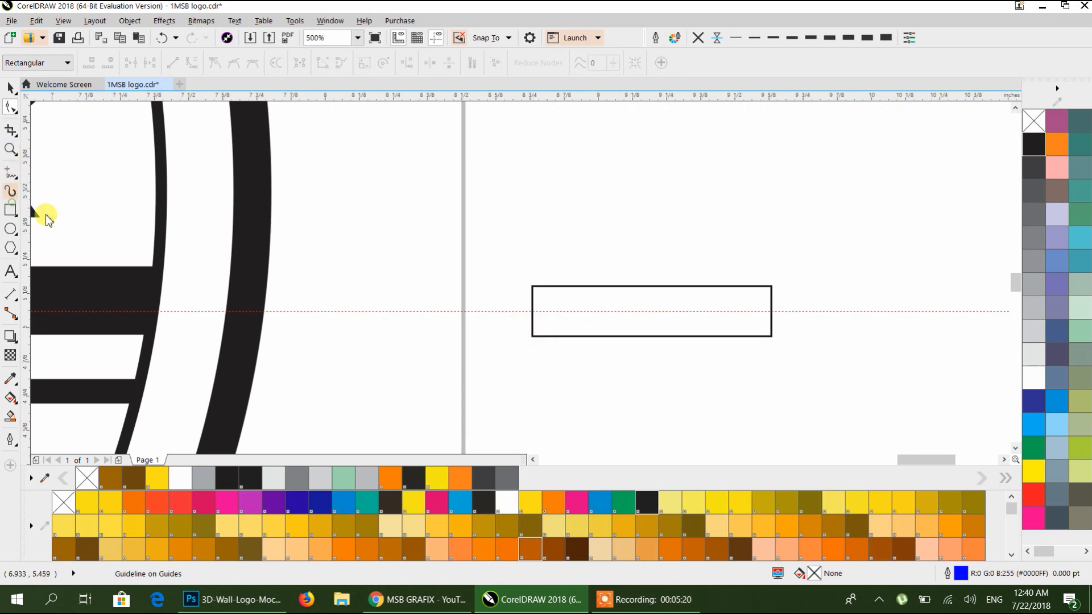
pyautogui.click(20, 208)
pyautogui.moveTo(524, 301); pyautogui.dragTo(547, 327)
pyautogui.click(10, 88)
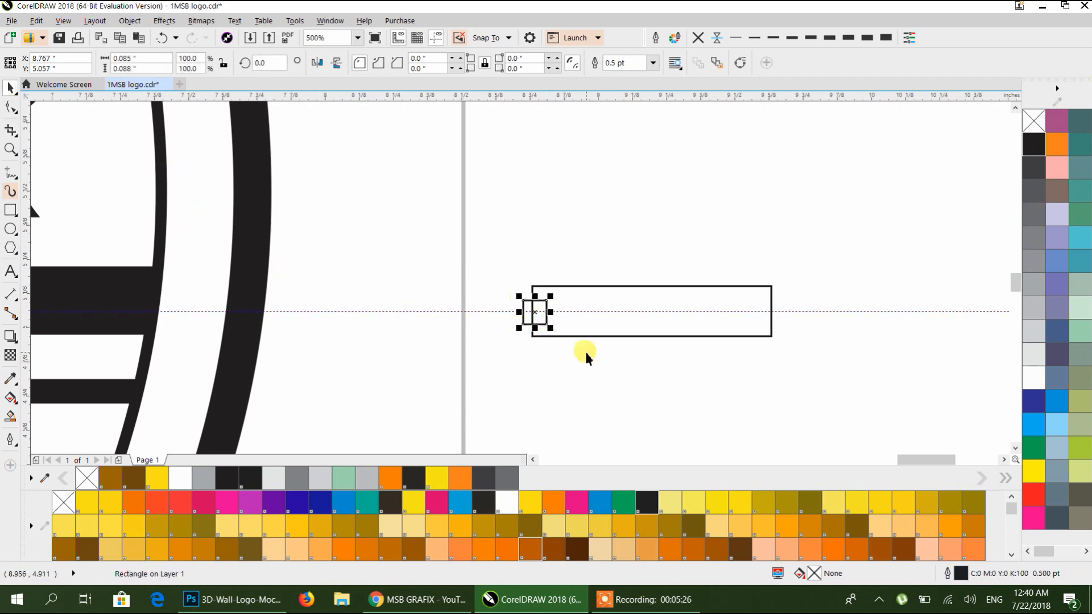
# Align the small square with the long rectangle's horizontal midline, keeping it over the left edge.
pyautogui.scroll(2, 585, 357)
pyautogui.keyDown('shift'); pyautogui.click(579, 313); pyautogui.keyUp('shift')
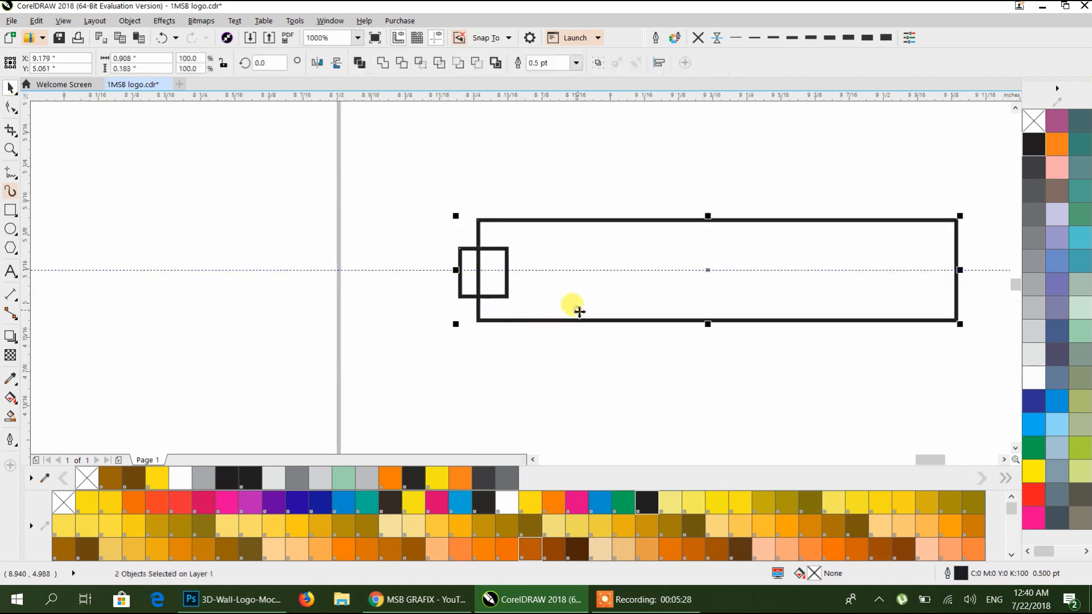
pyautogui.press('c')
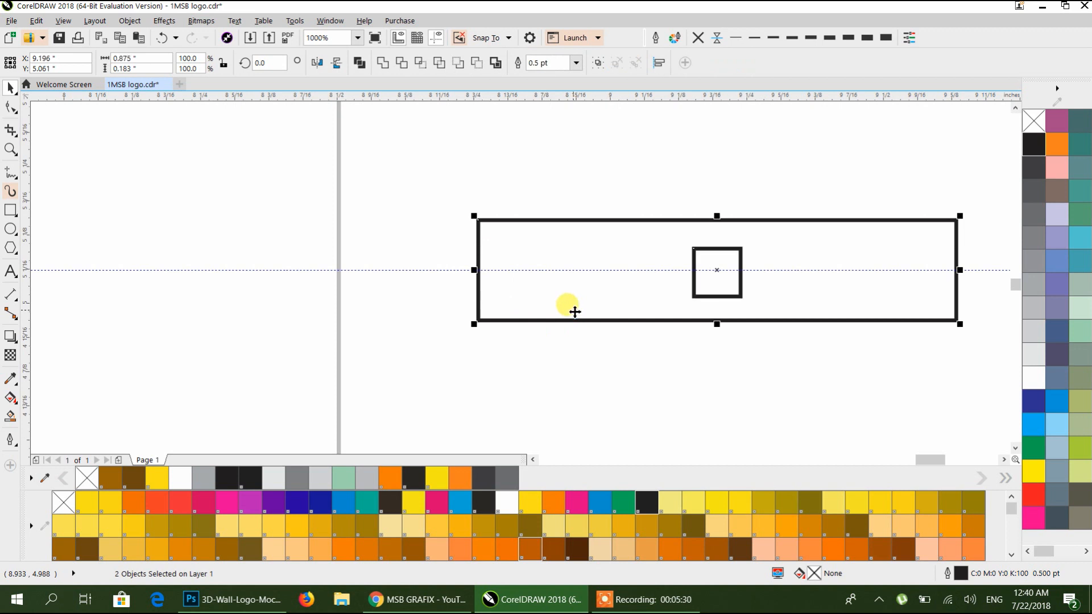
pyautogui.hotkey('ctrl', 'z')
pyautogui.click(542, 335)
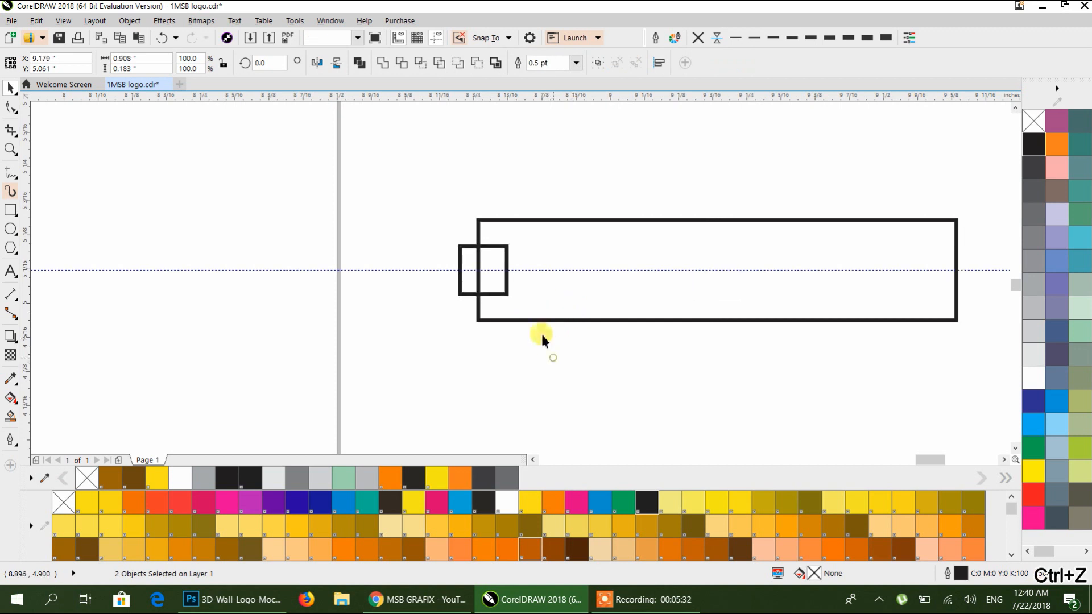
# Taper the rectangle by moving its two left corner nodes to the small square's upper and lower edges, and delete the square.
pyautogui.click(485, 223)
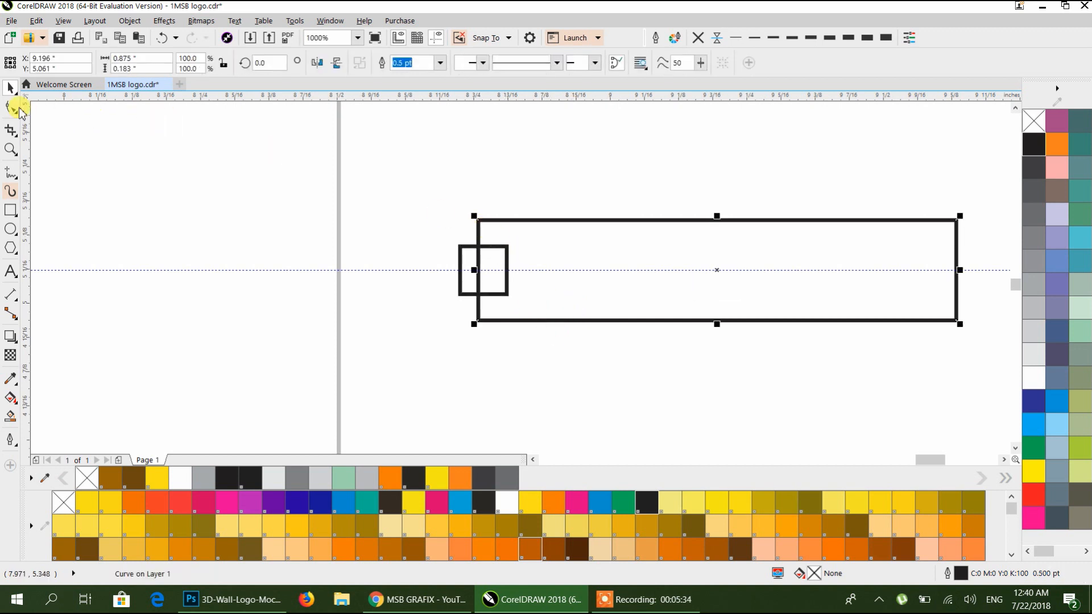
pyautogui.click(8, 107)
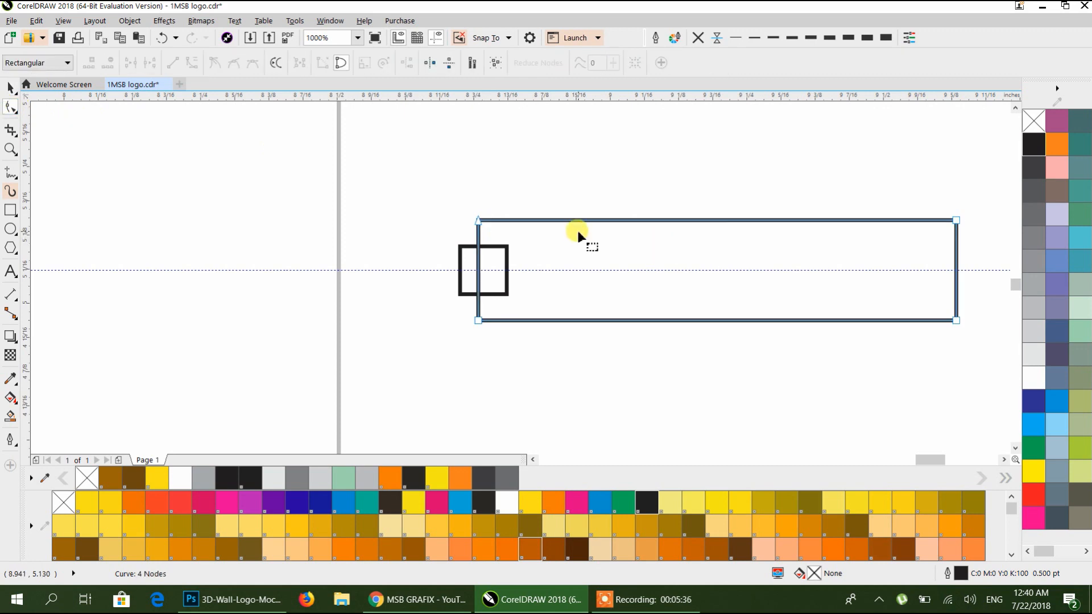
pyautogui.moveTo(478, 225); pyautogui.dragTo(478, 246)
pyautogui.moveTo(478, 320); pyautogui.dragTo(477, 295)
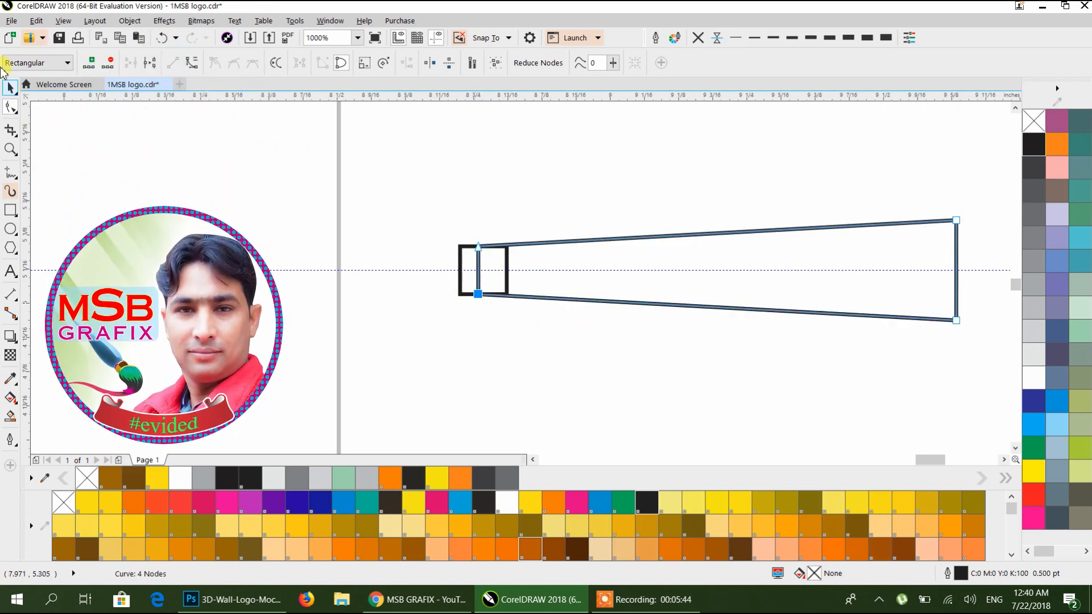
pyautogui.press('space')
pyautogui.moveTo(380, 196); pyautogui.dragTo(510, 305)
pyautogui.press('Delete')
# Shorten the tapered shape from its wide end to about 0.489 inches.
pyautogui.click(648, 291)
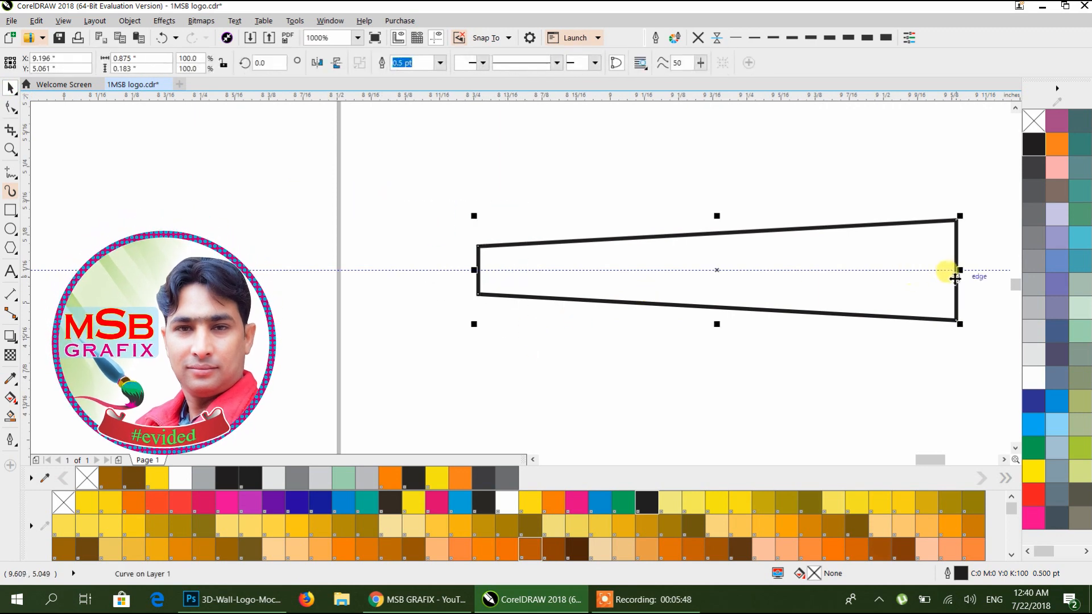
pyautogui.moveTo(957, 271); pyautogui.dragTo(677, 282)
pyautogui.scroll(-2, 660, 285)
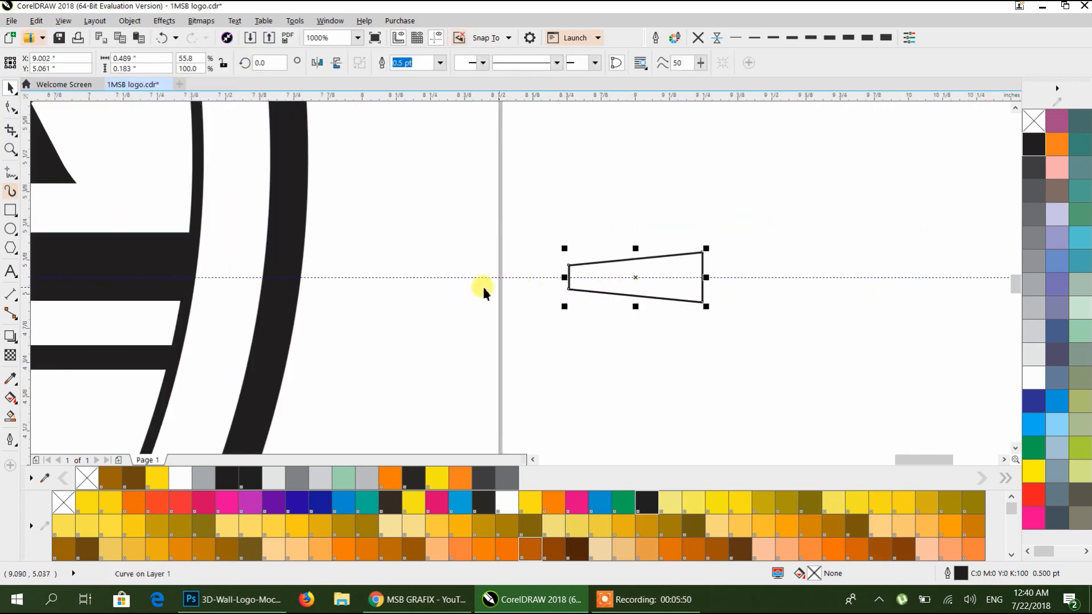
# Center the horizontal guideline on the page.
pyautogui.click(463, 278)
pyautogui.click(464, 278)
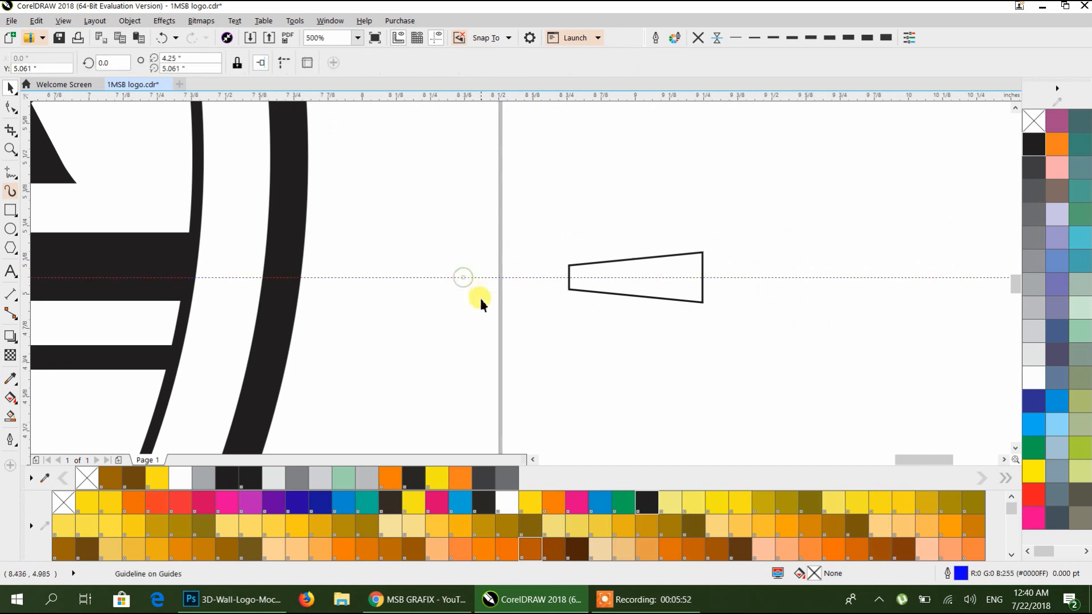
pyautogui.press('p')
pyautogui.scroll(-1, 462, 270)
pyautogui.moveTo(462, 271); pyautogui.dragTo(622, 328)
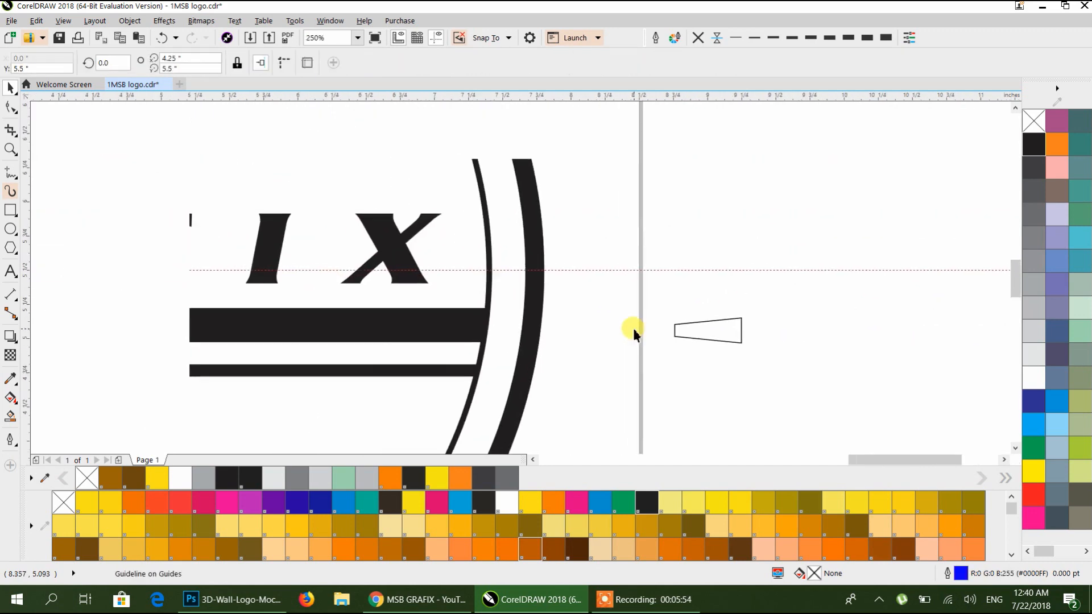
# Move the tapered shape onto the guideline between the two circles and shorten it to about 0.298 inches so it bridges them.
pyautogui.click(725, 325)
pyautogui.moveTo(706, 324); pyautogui.dragTo(523, 272)
pyautogui.scroll(4, 523, 272)
pyautogui.moveTo(622, 266); pyautogui.dragTo(556, 264)
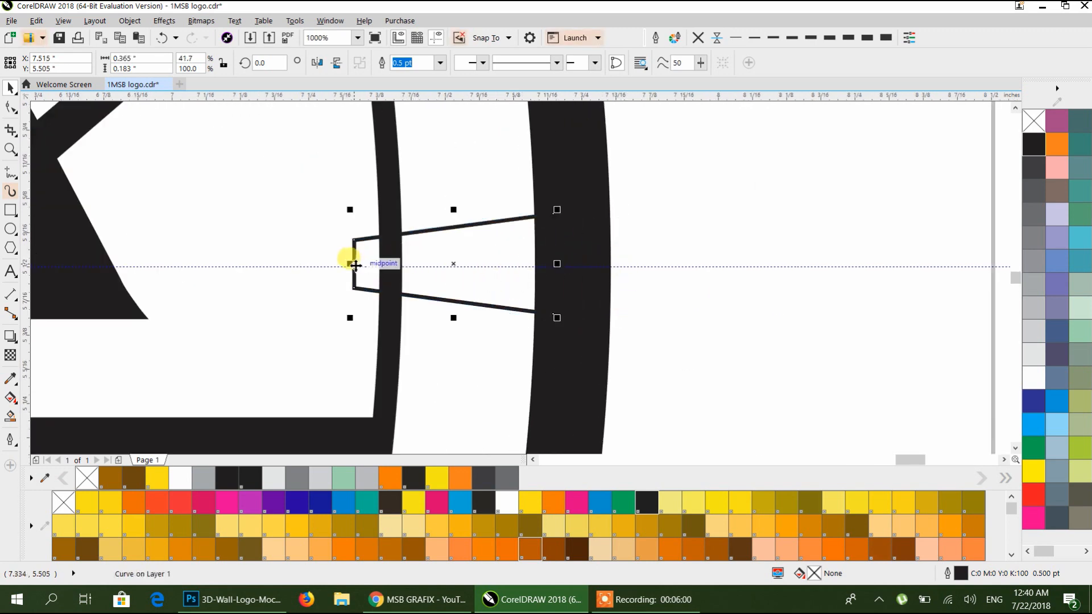
pyautogui.moveTo(353, 258); pyautogui.dragTo(387, 261)
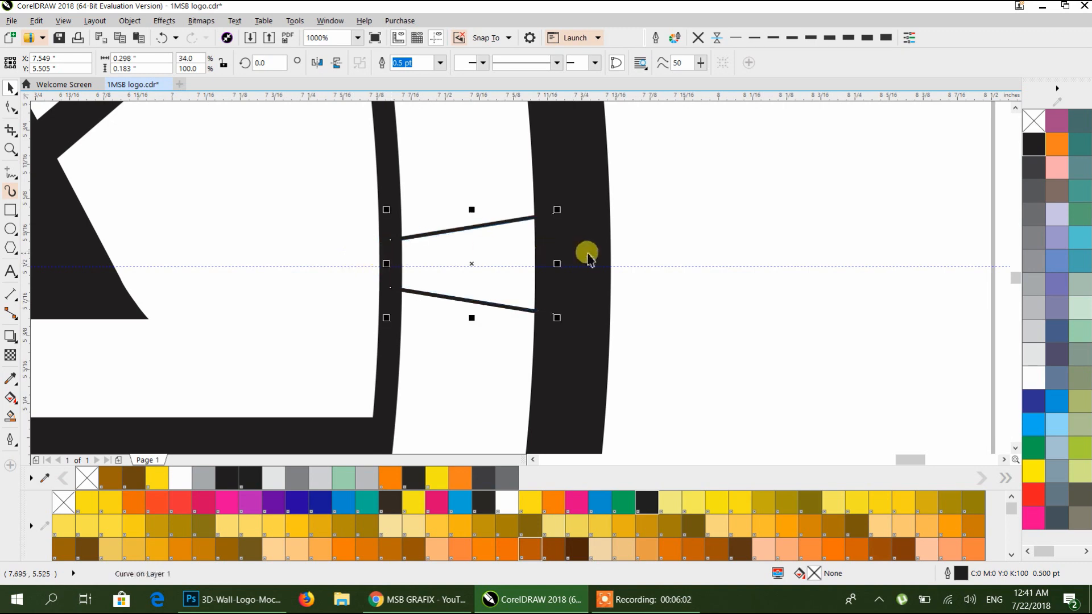
# Fill the tapered shape between the circles with orange and remove its outline.
pyautogui.scroll(-2, 597, 259)
pyautogui.click(1056, 144)
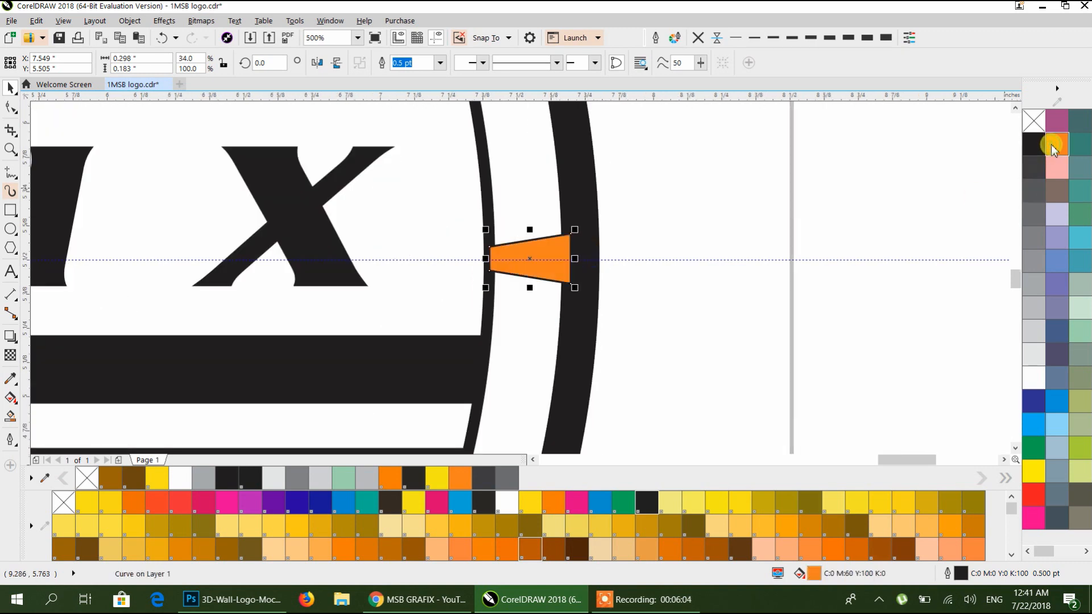
pyautogui.click(698, 38)
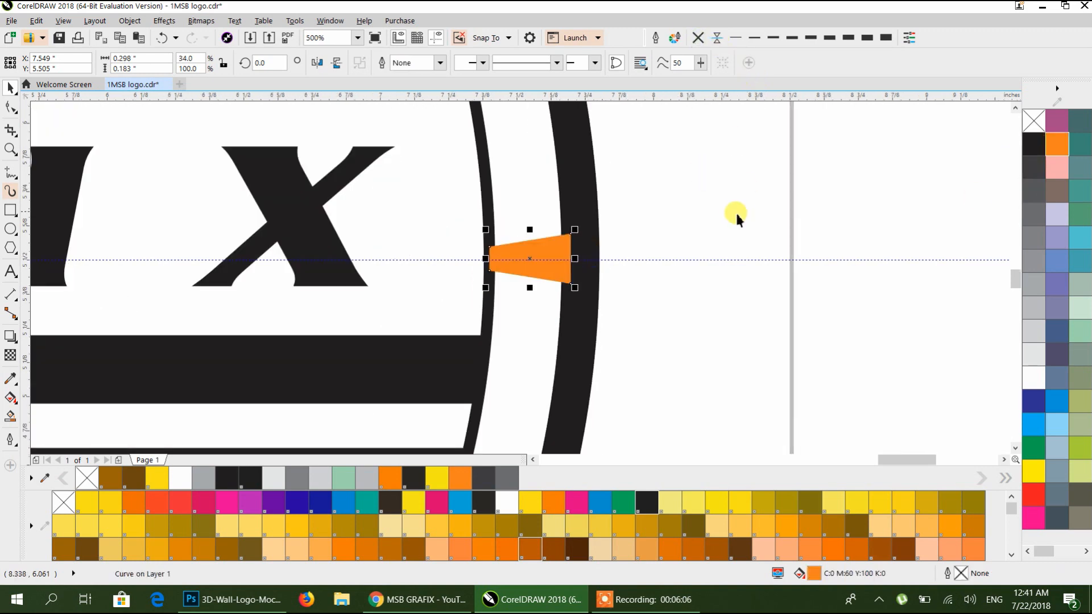
pyautogui.scroll(-1, 731, 211)
pyautogui.scroll(2, 640, 241)
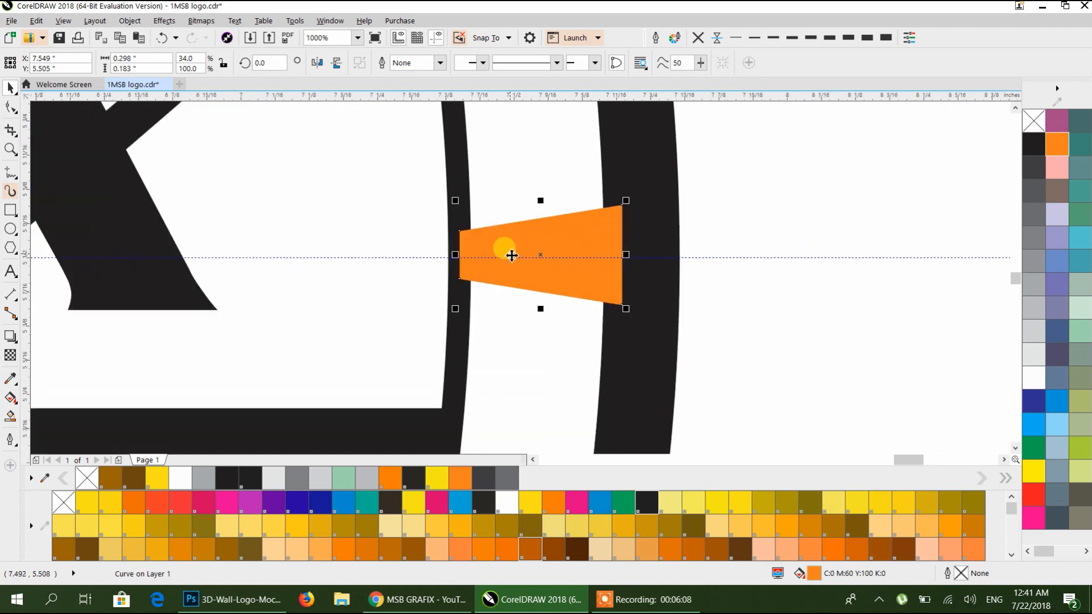
# Add a vertical guideline at the horizontal center of the page, at X 4.25 inches.
pyautogui.scroll(-2, 508, 251)
pyautogui.moveTo(549, 259); pyautogui.dragTo(844, 282)
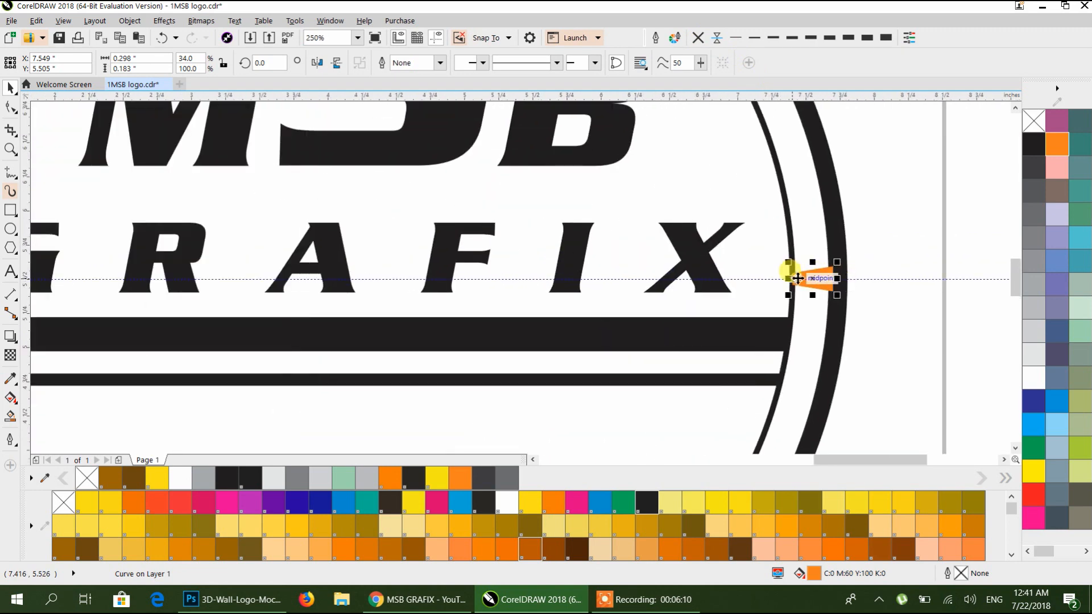
pyautogui.scroll(-2, 764, 274)
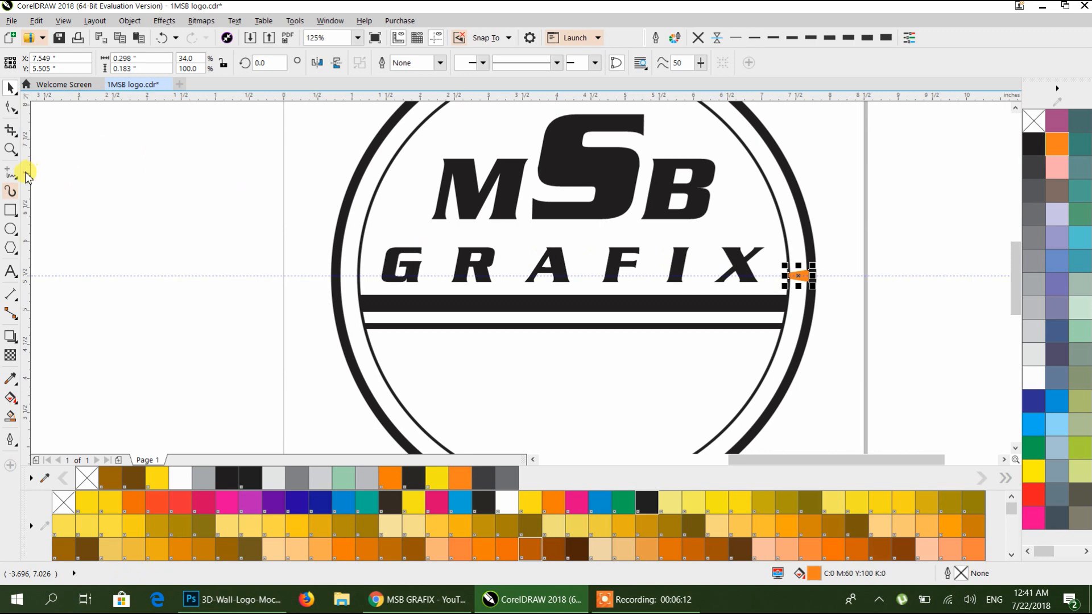
pyautogui.moveTo(25, 176); pyautogui.dragTo(623, 304)
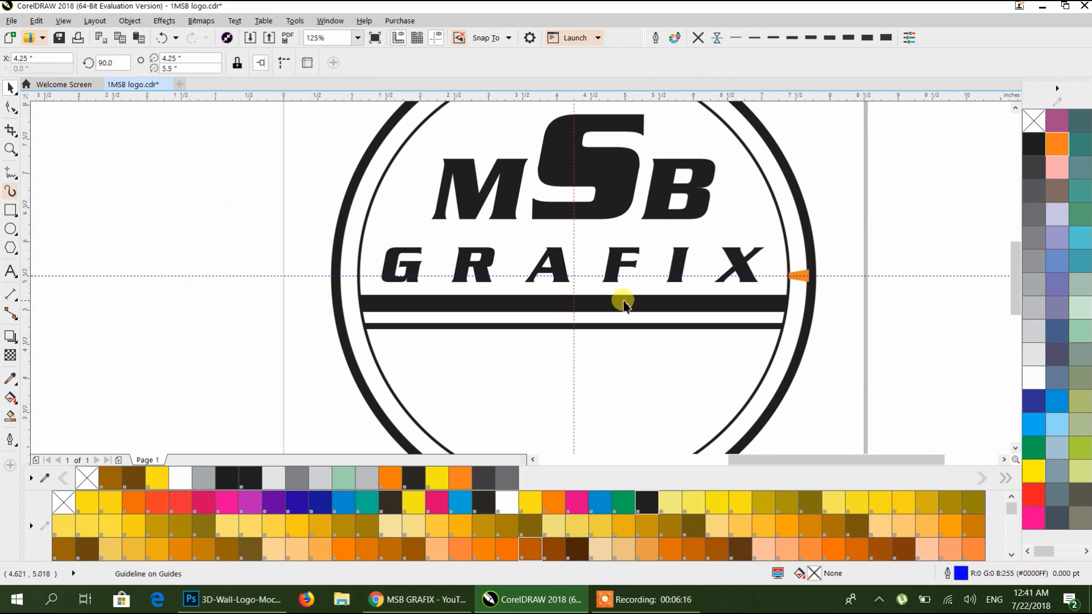
pyautogui.scroll(2, 591, 290)
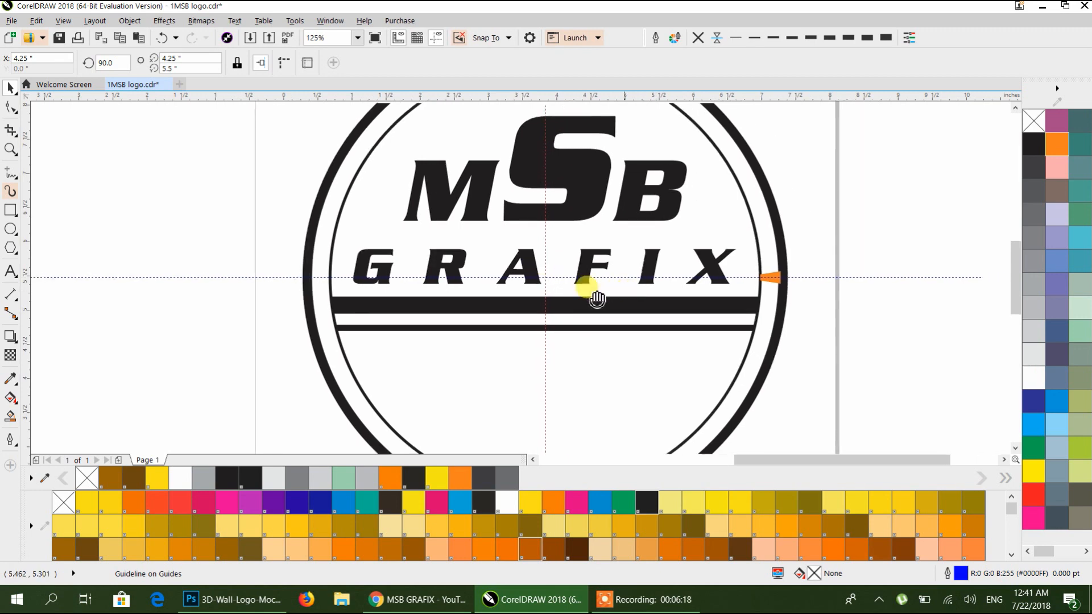
# Move the tapered shape's rotation center to the intersection of the two guidelines and fill the shape with black.
pyautogui.scroll(3, 704, 274)
pyautogui.click(717, 283)
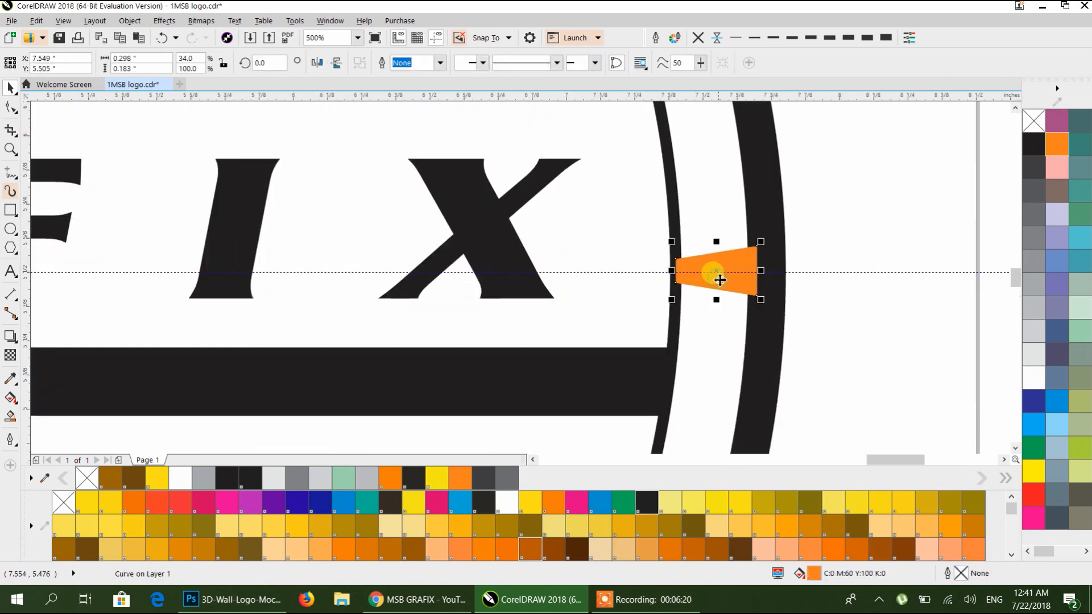
pyautogui.click(720, 283)
pyautogui.scroll(-2, 731, 281)
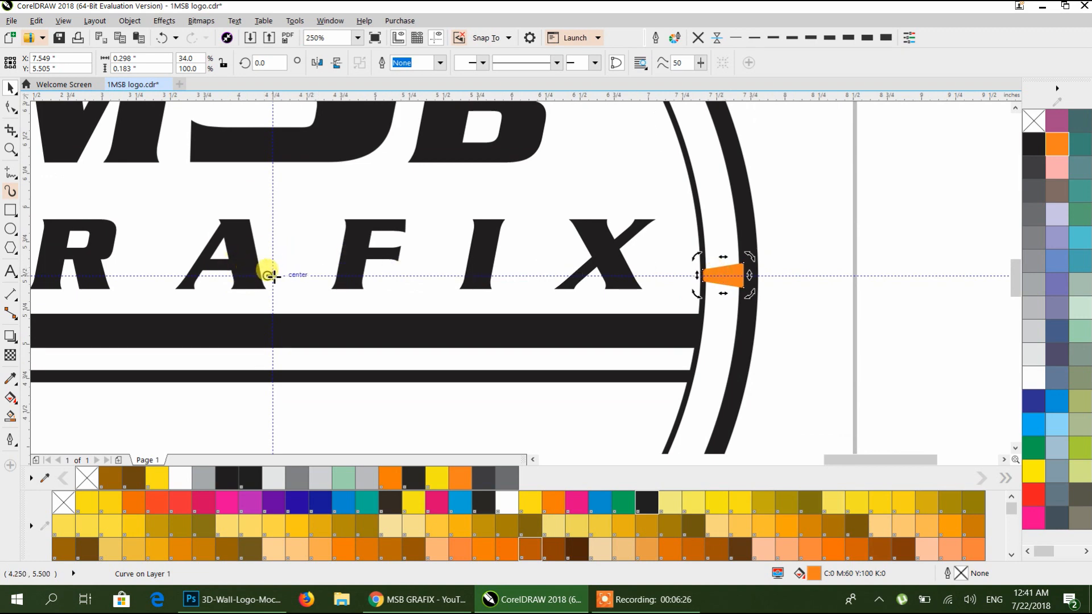
pyautogui.scroll(-2, 270, 275)
pyautogui.click(316, 261)
pyautogui.scroll(3, 301, 273)
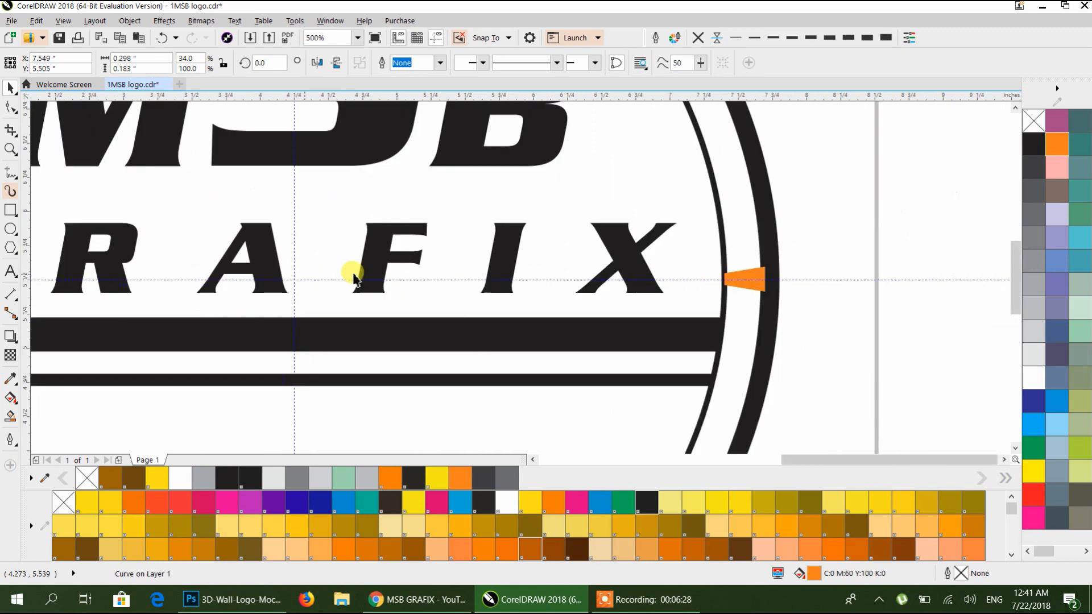
pyautogui.scroll(-4, 352, 277)
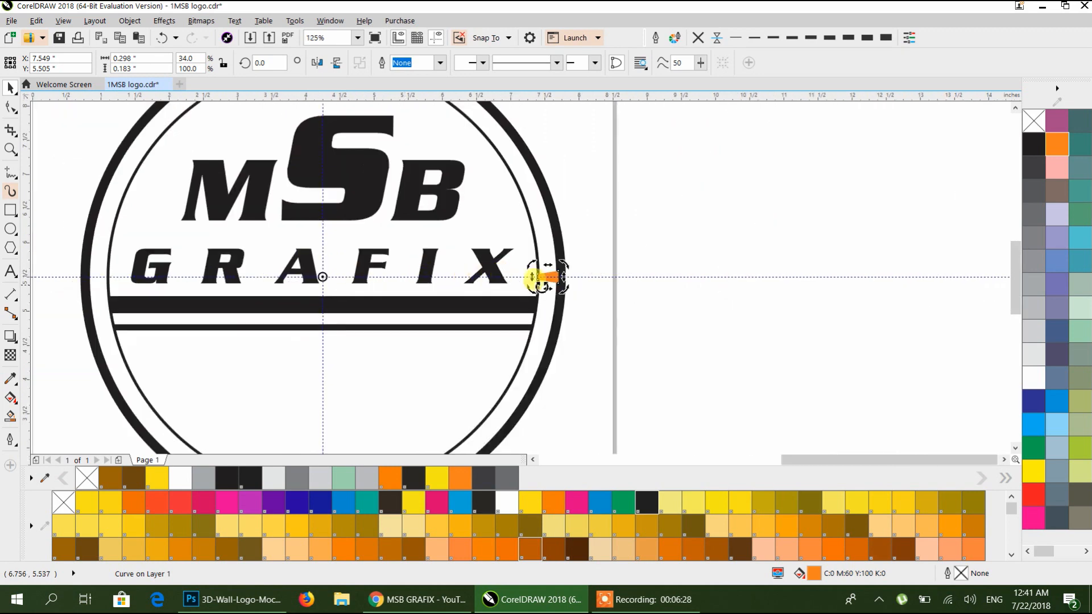
pyautogui.click(1032, 147)
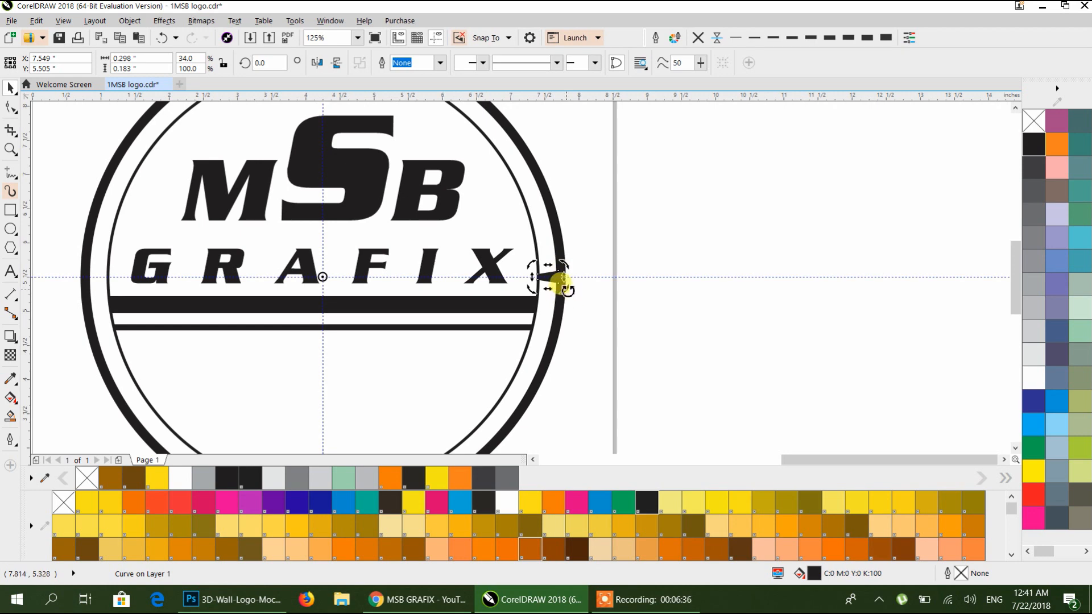
# Create a copy of the tapered tick rotated 15 degrees clockwise around the logo's center.
pyautogui.scroll(4, 562, 280)
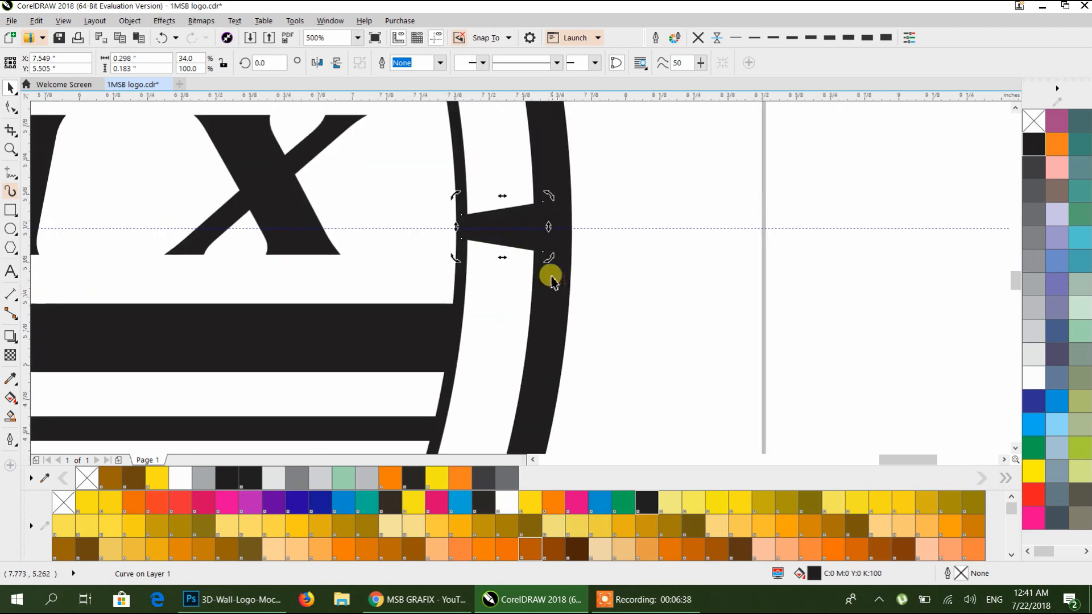
pyautogui.scroll(-4, 547, 253)
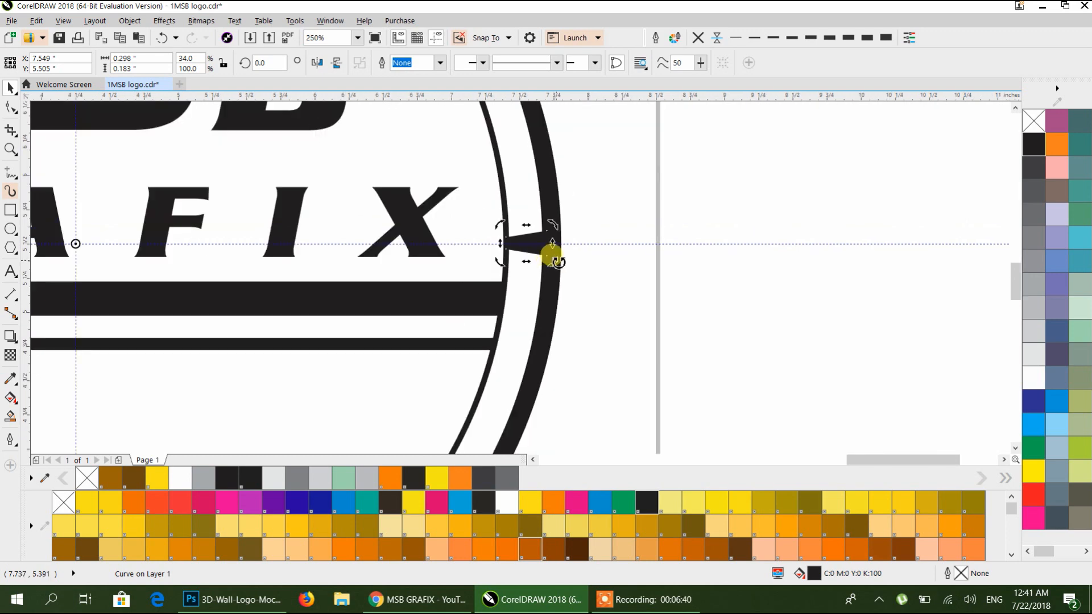
pyautogui.scroll(-1, 548, 253)
pyautogui.moveTo(556, 265); pyautogui.dragTo(550, 306)
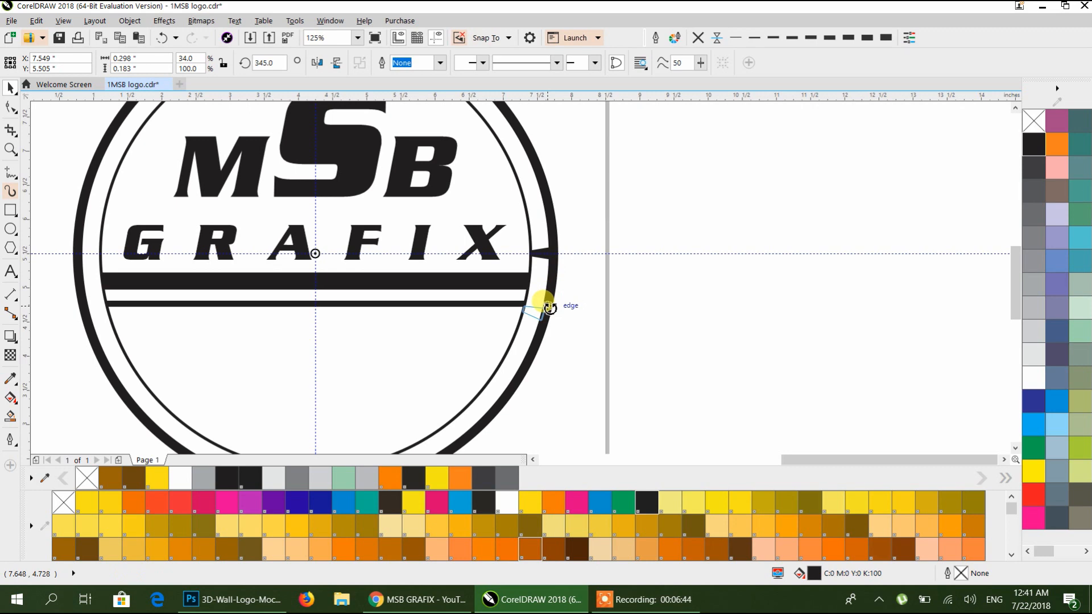
pyautogui.moveTo(548, 311); pyautogui.dragTo(549, 311)
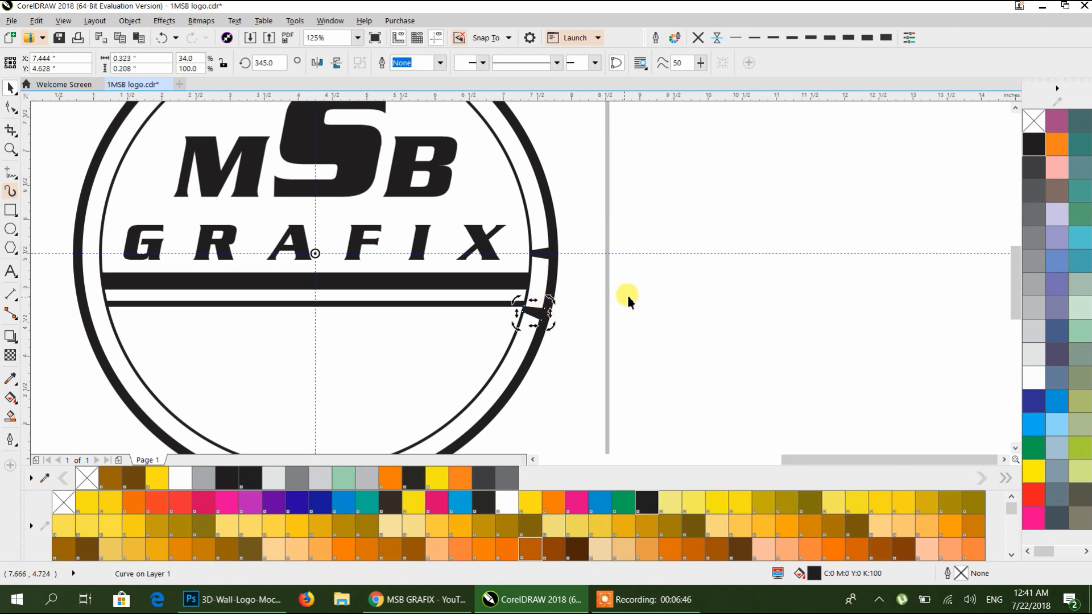
pyautogui.scroll(-1, 627, 292)
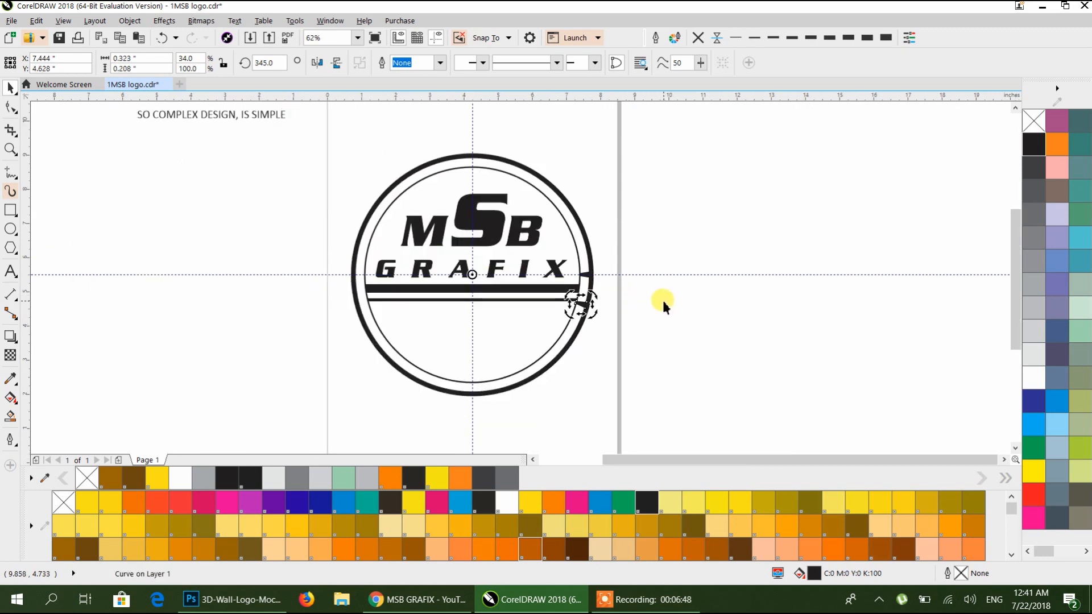
# Repeat the rotated duplication of the tick until the marks go all the way around the ring, and deselect.
pyautogui.hotkey('ctrl', 'r')
pyautogui.hotkey('ctrl', 'r')
pyautogui.hotkey('ctrl', 'r')
pyautogui.hotkey('ctrl', 'r')
pyautogui.hotkey('ctrl', 'r')
pyautogui.hotkey('ctrl', 'r')
pyautogui.hotkey('ctrl', 'r')
pyautogui.hotkey('ctrl', 'r')
pyautogui.hotkey('ctrl', 'r')
pyautogui.hotkey('ctrl', 'r')
pyautogui.hotkey('ctrl', 'r')
pyautogui.hotkey('ctrl', 'r')
pyautogui.hotkey('ctrl', 'r')
pyautogui.hotkey('ctrl', 'r')
pyautogui.hotkey('ctrl', 'r')
pyautogui.hotkey('ctrl', 'r')
pyautogui.hotkey('ctrl', 'r')
pyautogui.hotkey('ctrl', 'r')
pyautogui.hotkey('ctrl', 'r')
pyautogui.hotkey('ctrl', 'r')
pyautogui.hotkey('ctrl', 'r')
pyautogui.hotkey('ctrl', 'r')
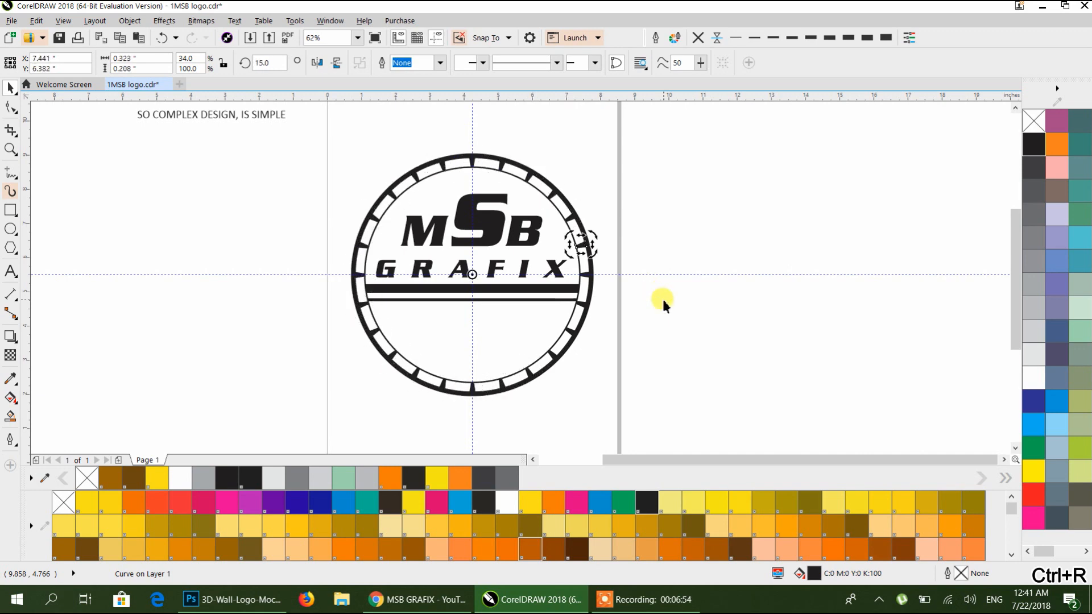
pyautogui.click(663, 300)
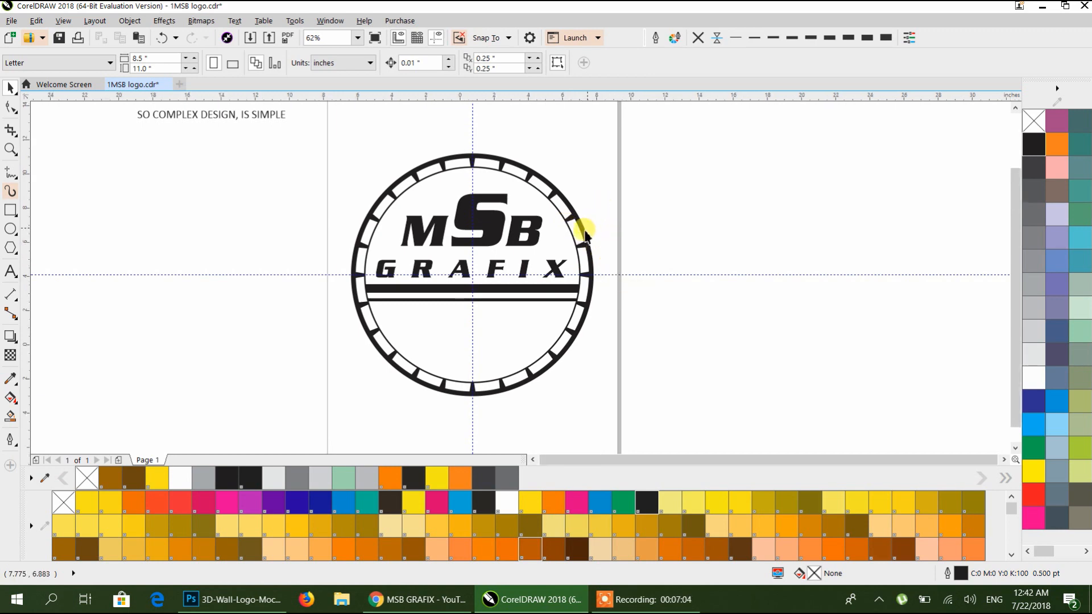
# Activate the Text tool for the empty area beside the page and switch the keyboard language to Urdu (Pakistan).
pyautogui.scroll(-1, 591, 229)
pyautogui.scroll(1, 239, 263)
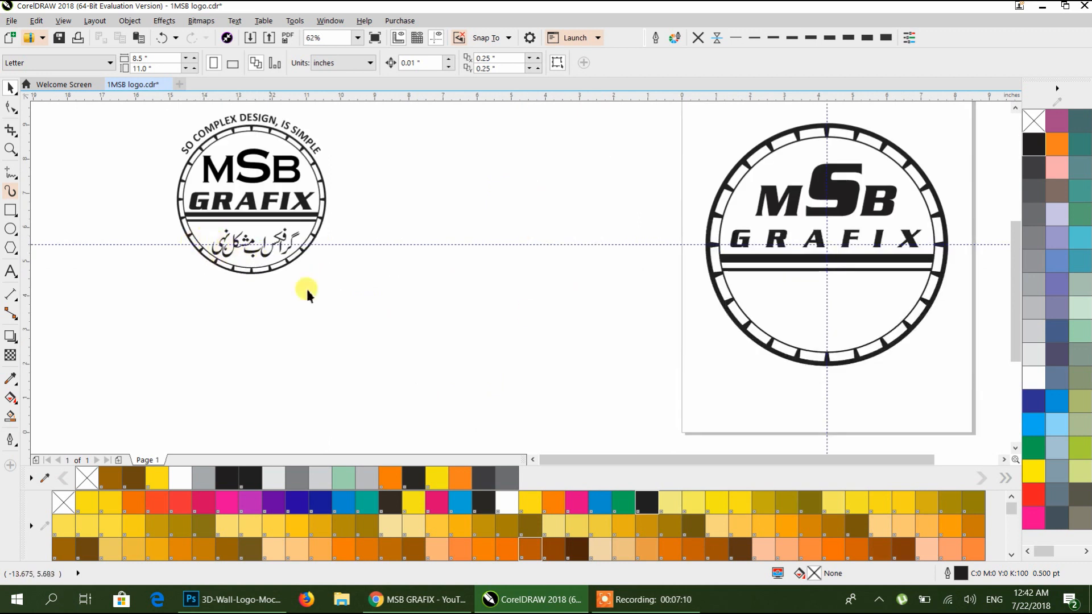
pyautogui.hscroll(2, 306, 286)
pyautogui.scroll(1, 486, 335)
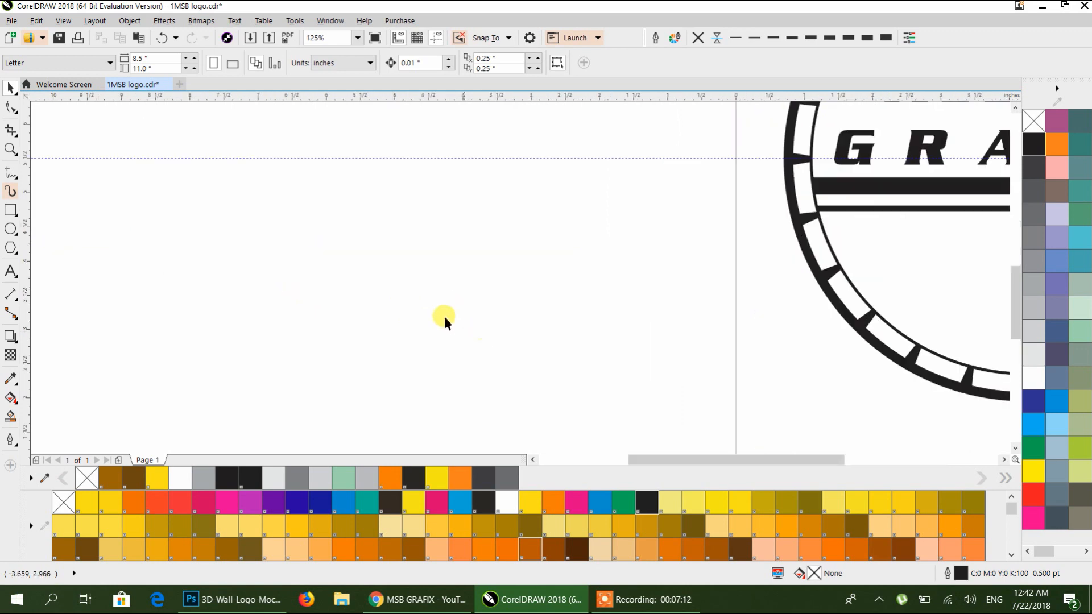
pyautogui.click(11, 272)
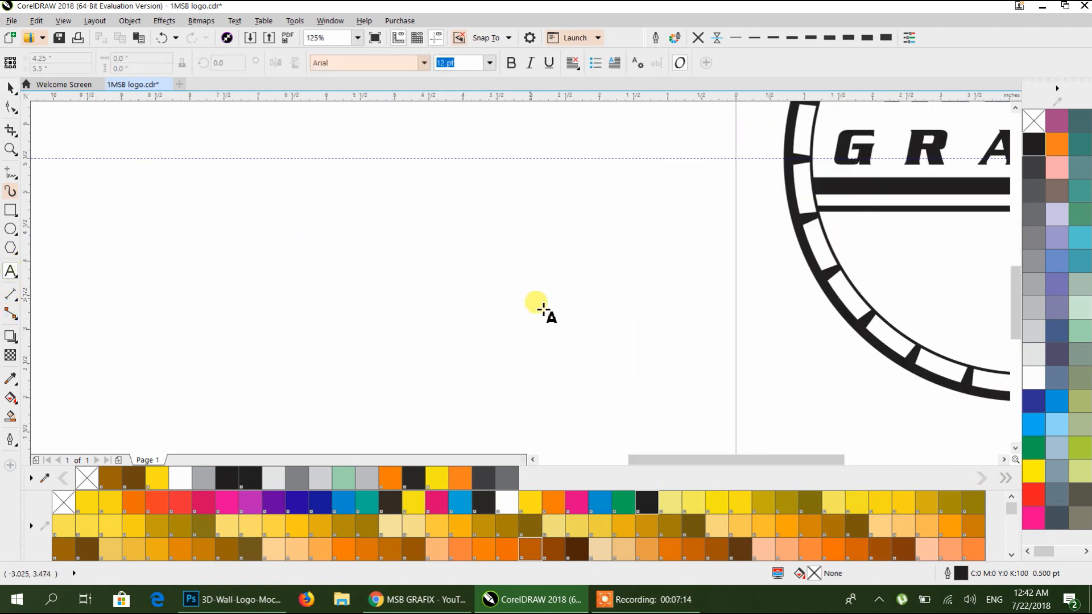
pyautogui.click(994, 599)
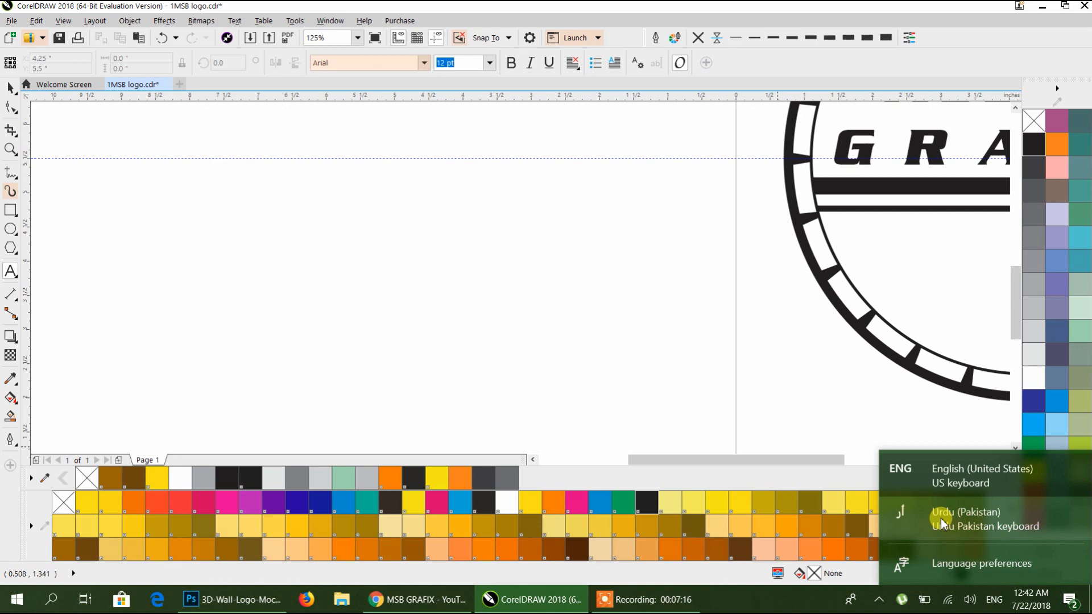
pyautogui.click(967, 526)
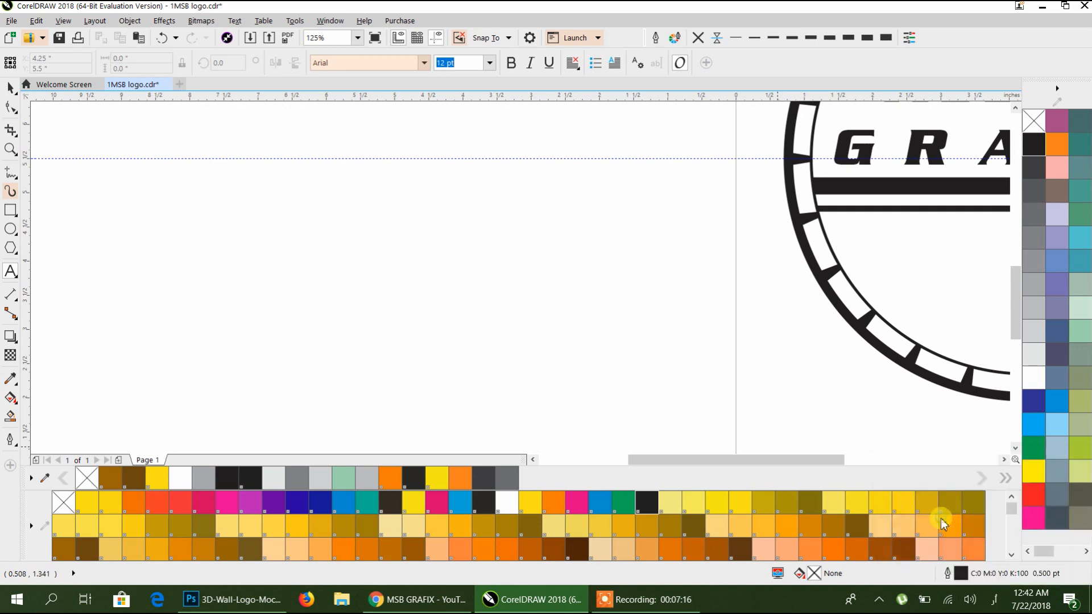
pyautogui.click(994, 598)
pyautogui.click(495, 285)
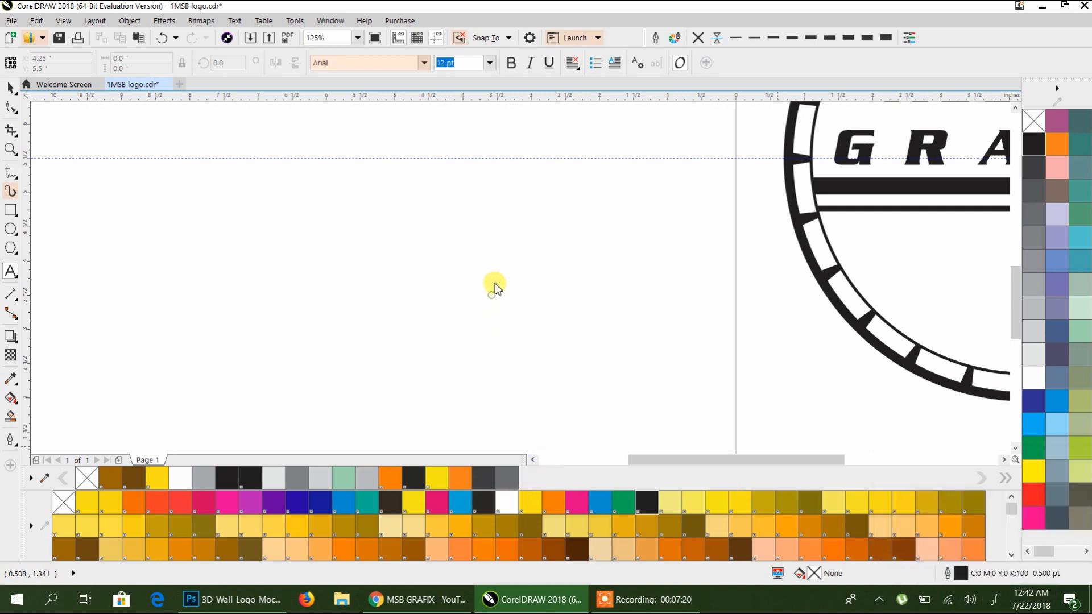
# Switch to Chrome to look through the MSB GRAFIX channel's uploaded videos and return to CorelDRAW.
pyautogui.click(421, 599)
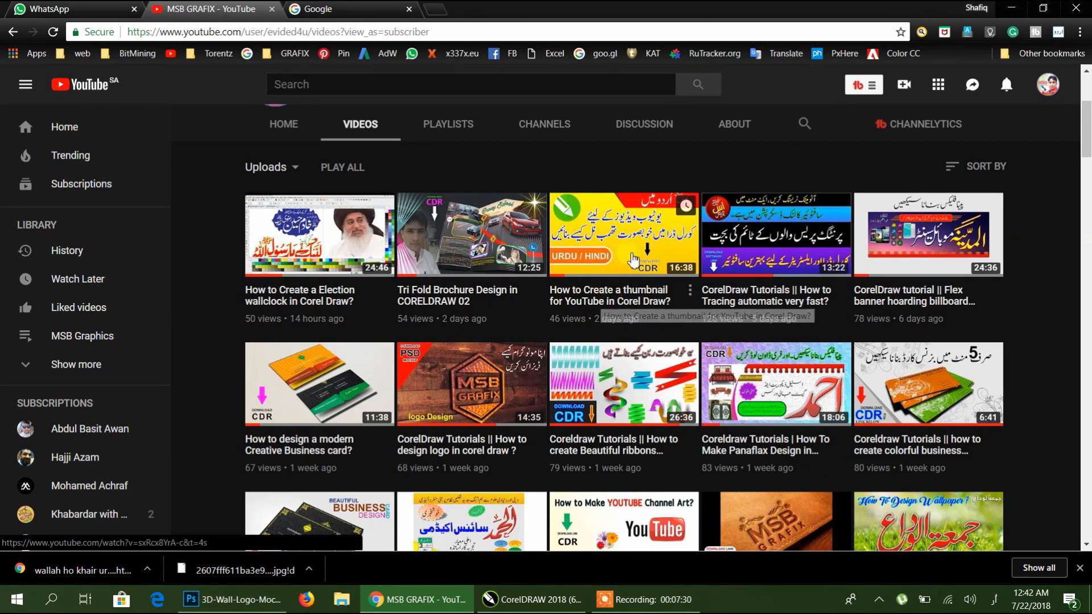
pyautogui.scroll(-5, 632, 259)
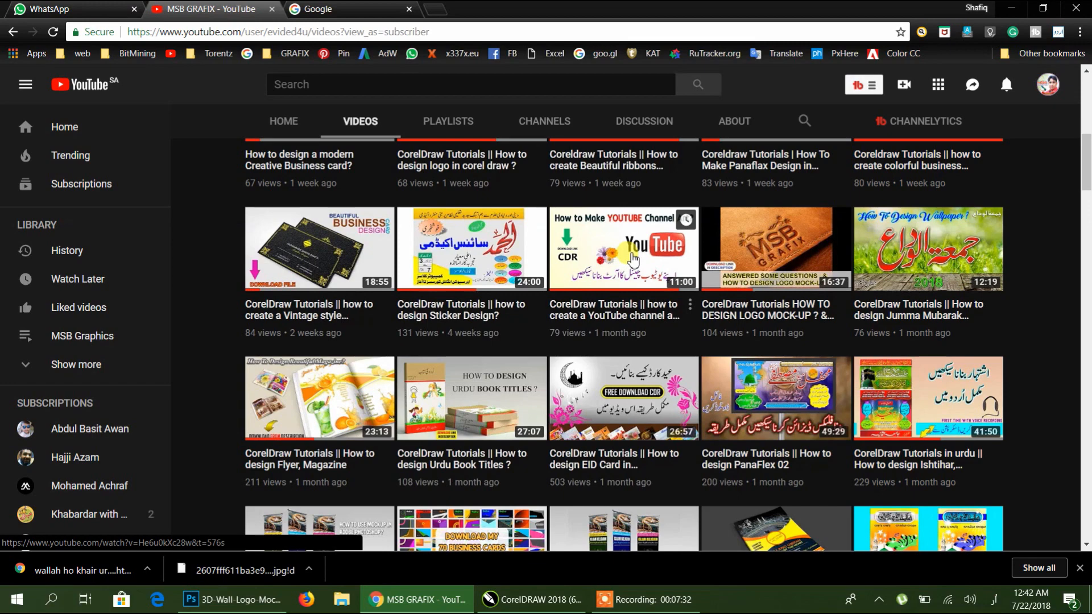
pyautogui.scroll(-6, 633, 259)
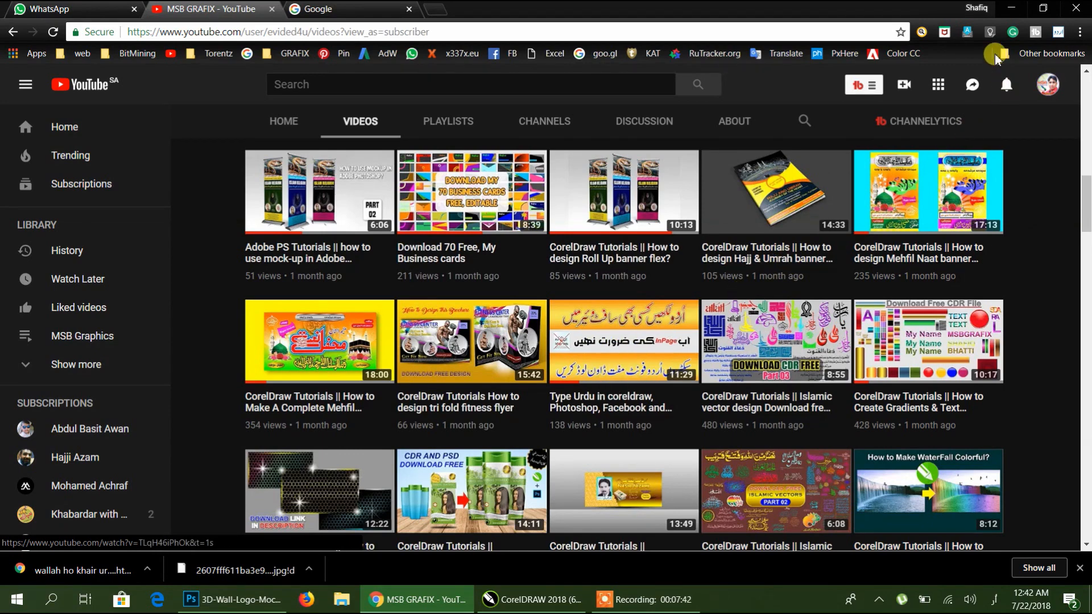
pyautogui.click(1010, 10)
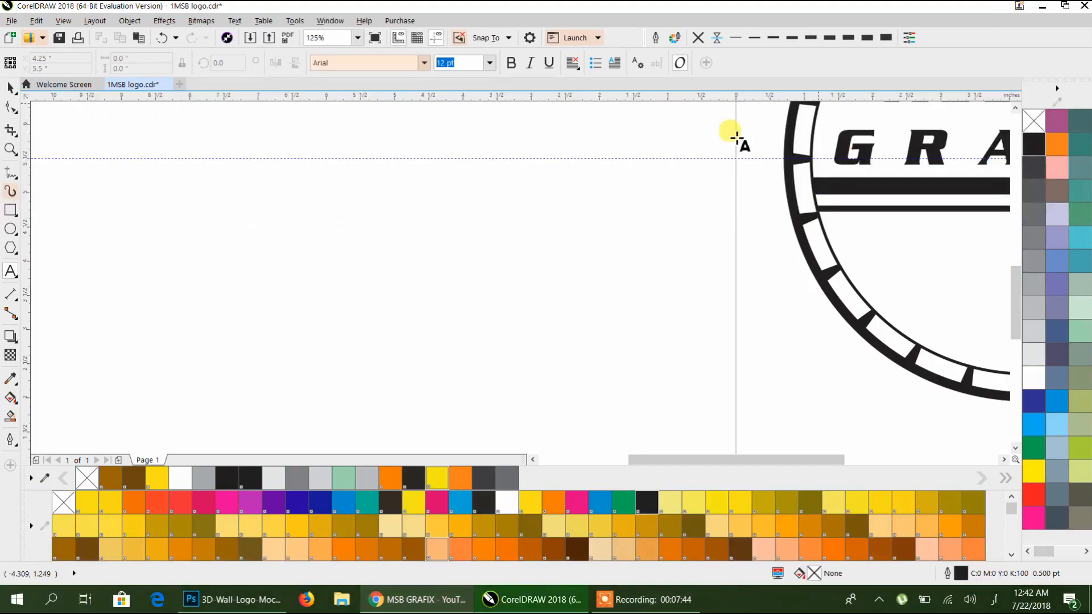
# Write the Urdu tagline گرافکس اب مشکل نہیں as artistic text in the empty area beside the page.
pyautogui.click(480, 242)
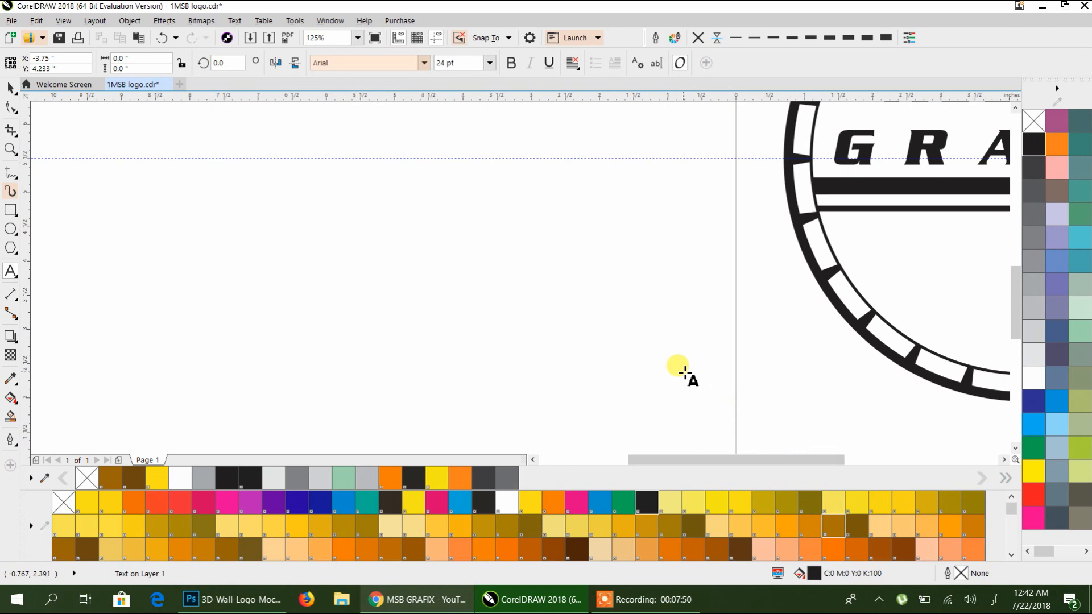
pyautogui.write('گراگ')
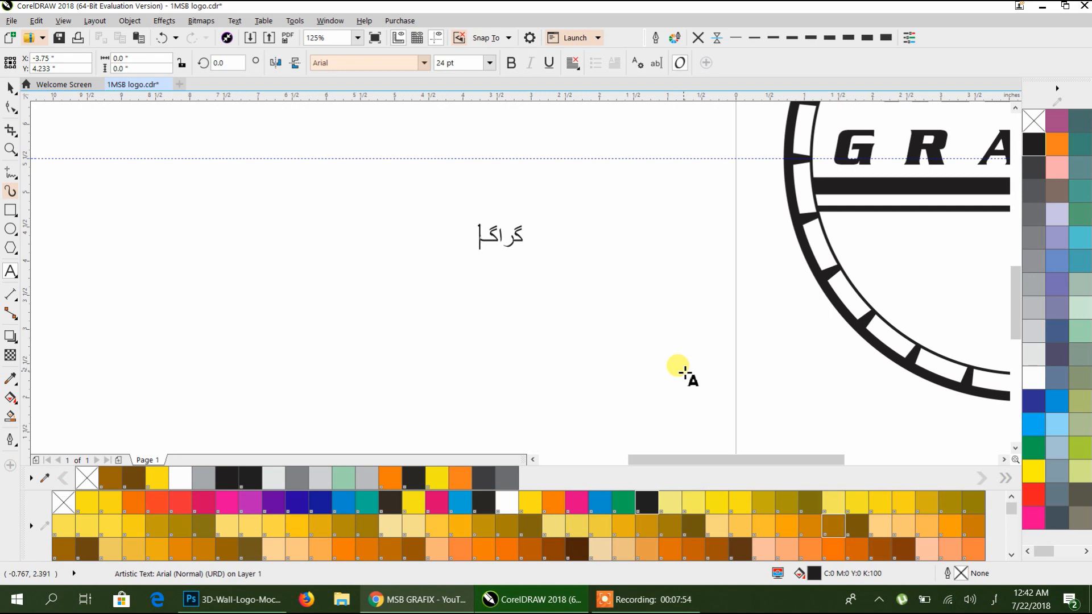
pyautogui.write('س')
pyautogui.press('BackSpace')
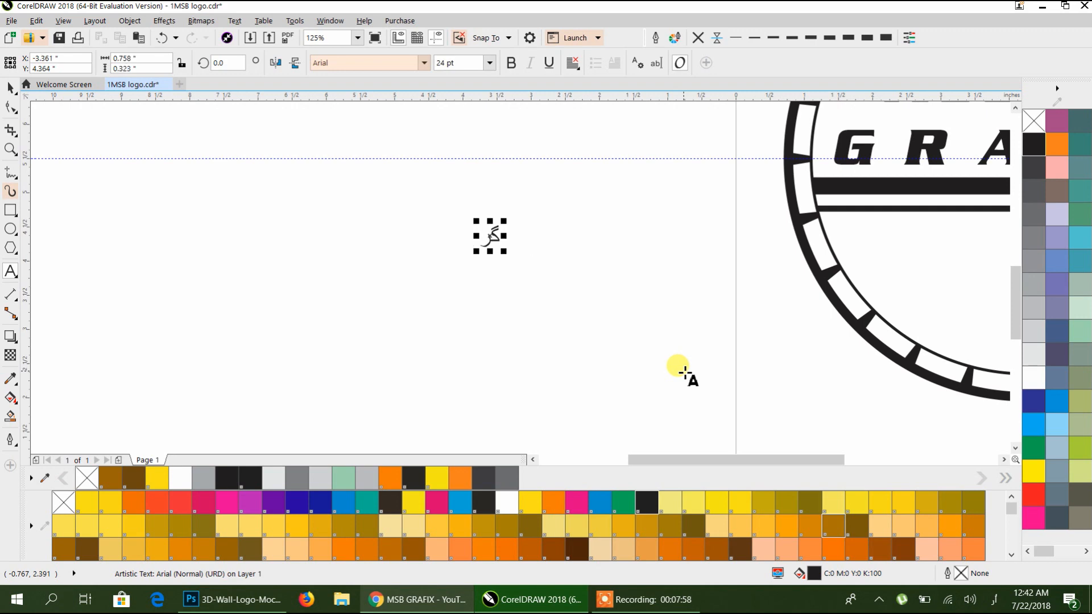
pyautogui.write('ا')
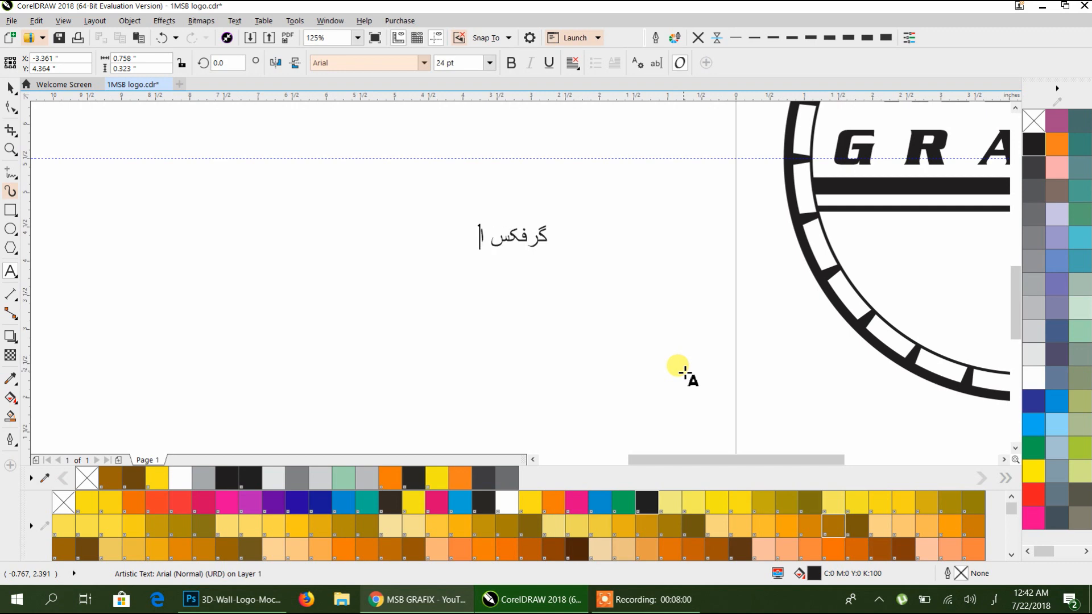
pyautogui.press('BackSpace')
pyautogui.press('BackSpace')
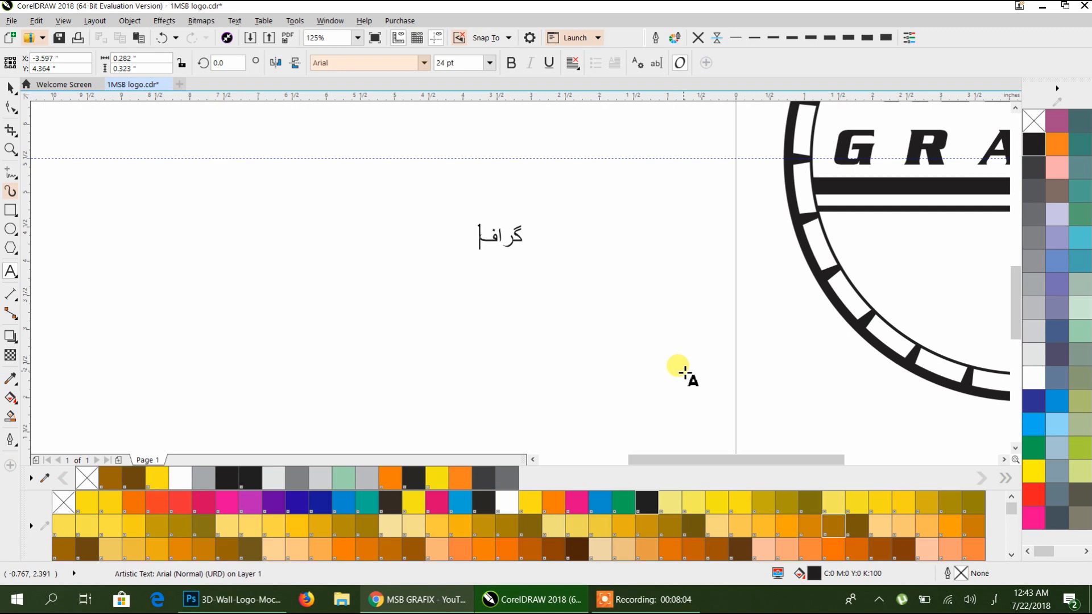
pyautogui.write('س ا')
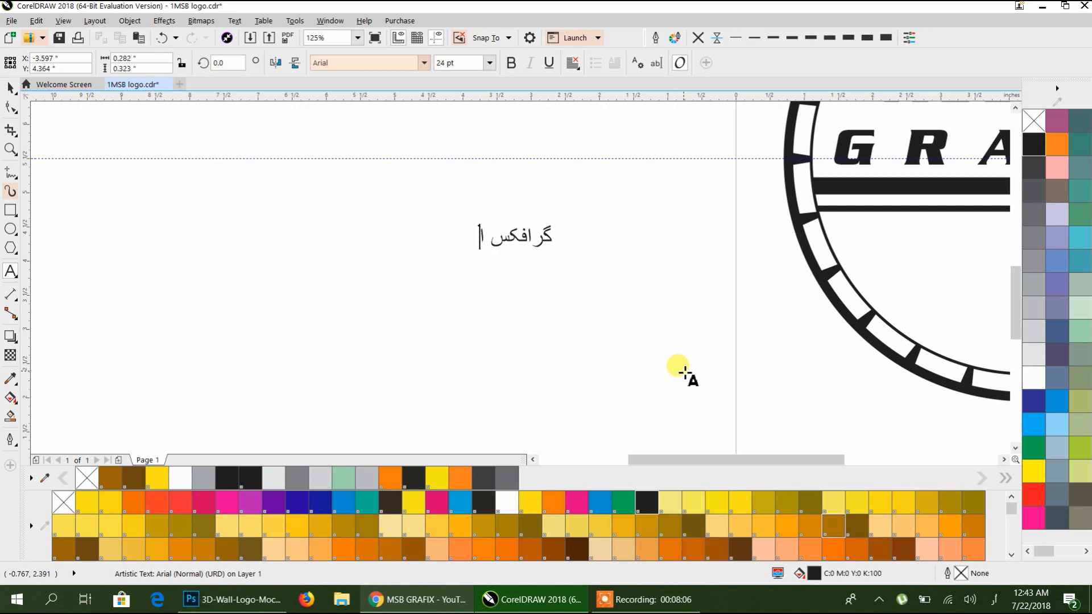
pyautogui.write('ب مش')
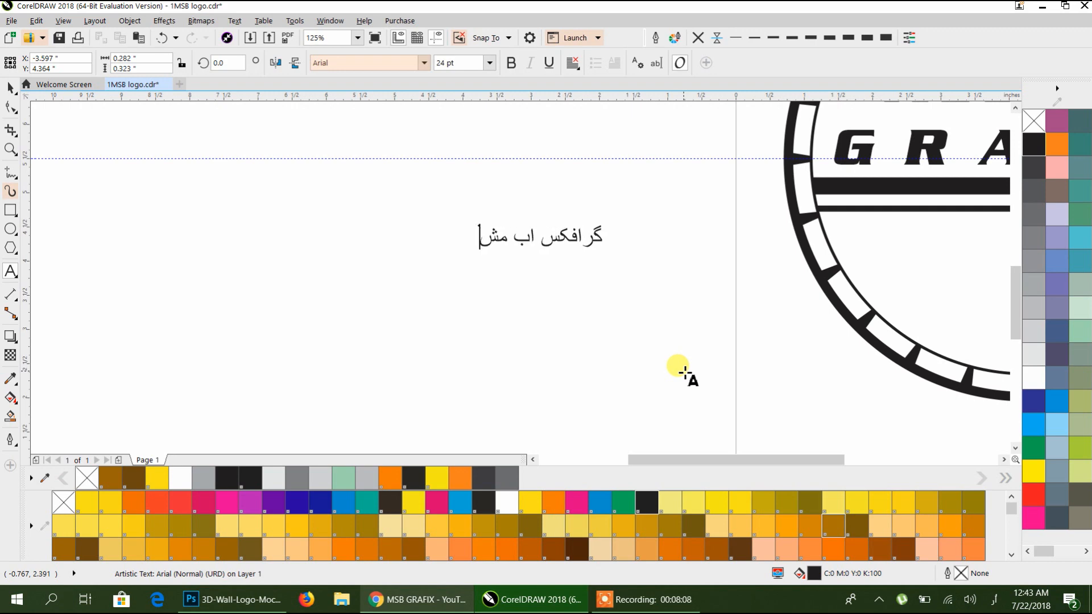
pyautogui.write('کل نہیں')
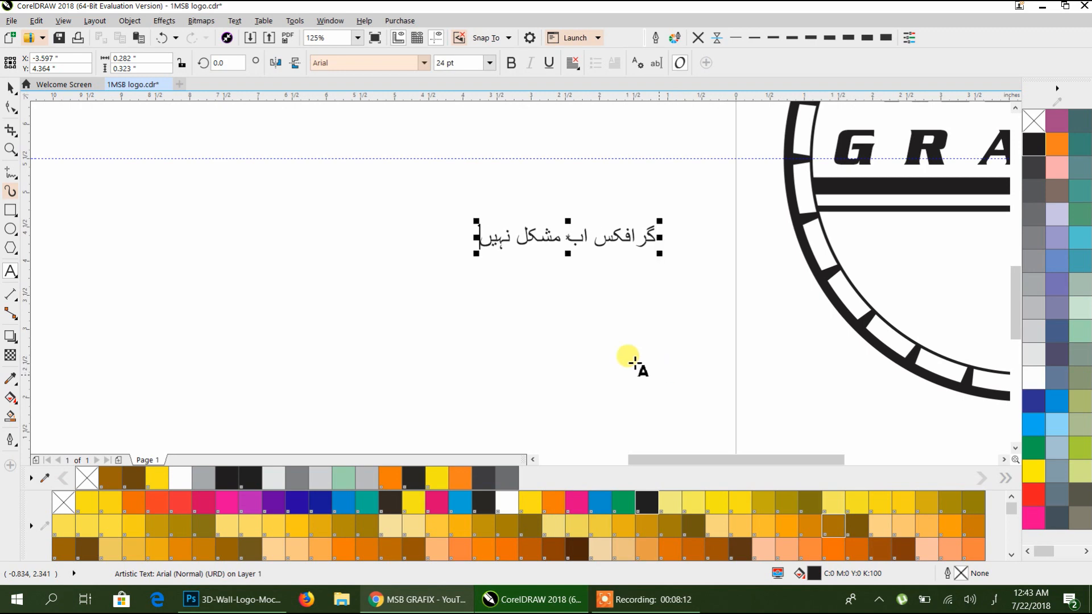
# Change the ending of the tagline's last word so that it reads نہی.
pyautogui.press('BackSpace')
pyautogui.press('BackSpace')
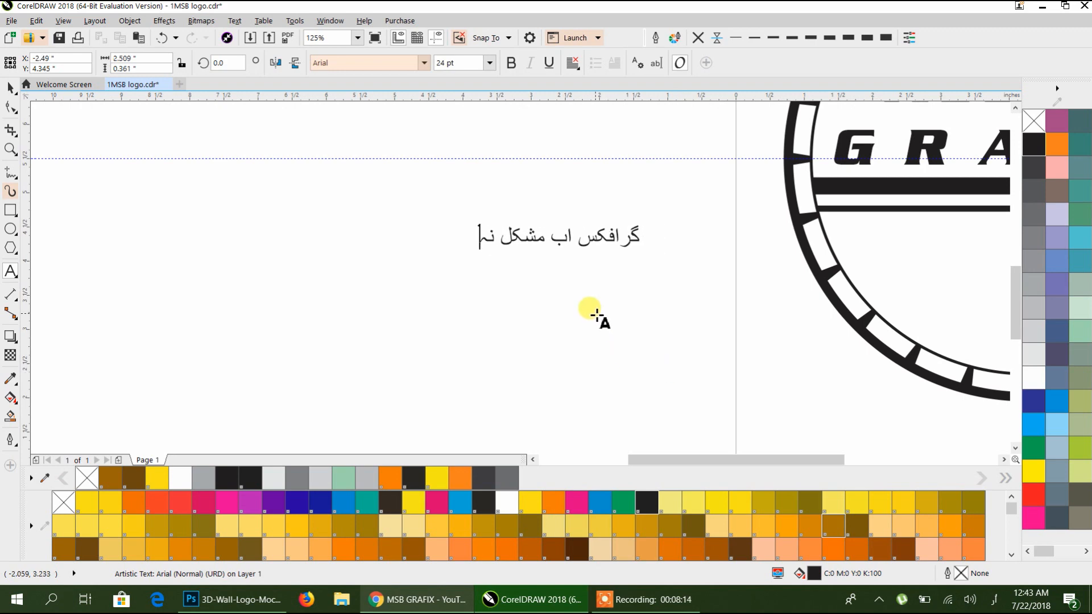
pyautogui.write('ہ')
pyautogui.press('BackSpace')
pyautogui.write('ی')
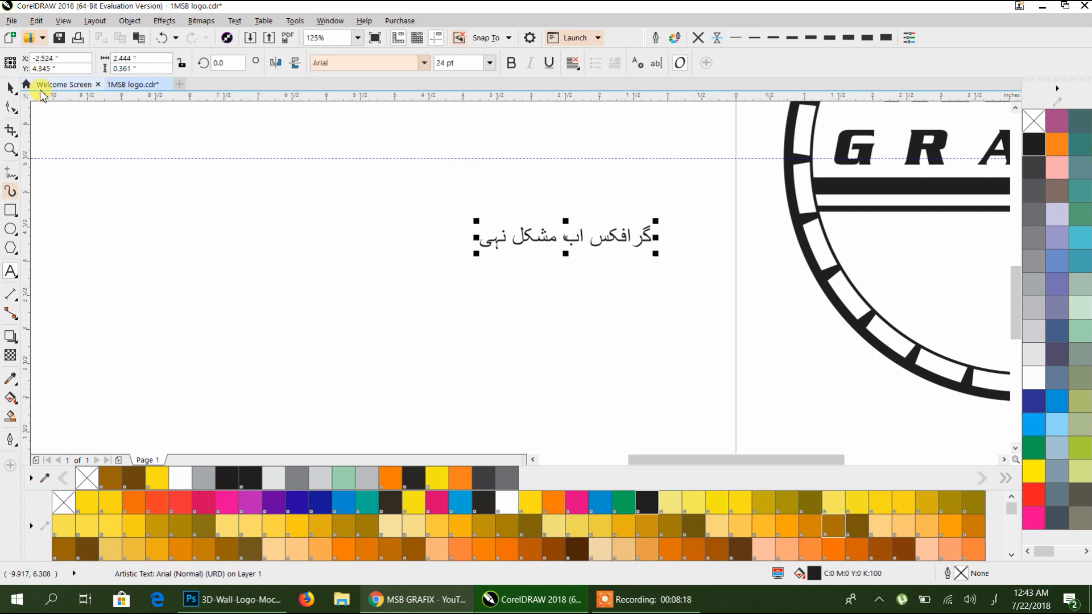
# Switch the keyboard back to English and set the tagline's font to Alvi Nastaleeq.
pyautogui.click(10, 87)
pyautogui.click(424, 63)
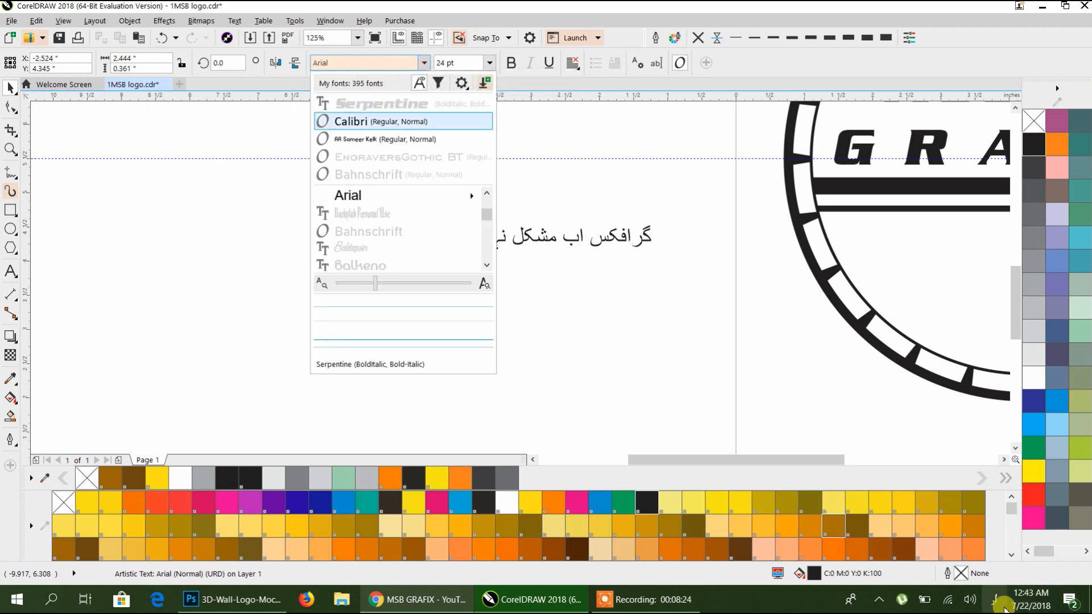
pyautogui.click(993, 599)
pyautogui.click(952, 502)
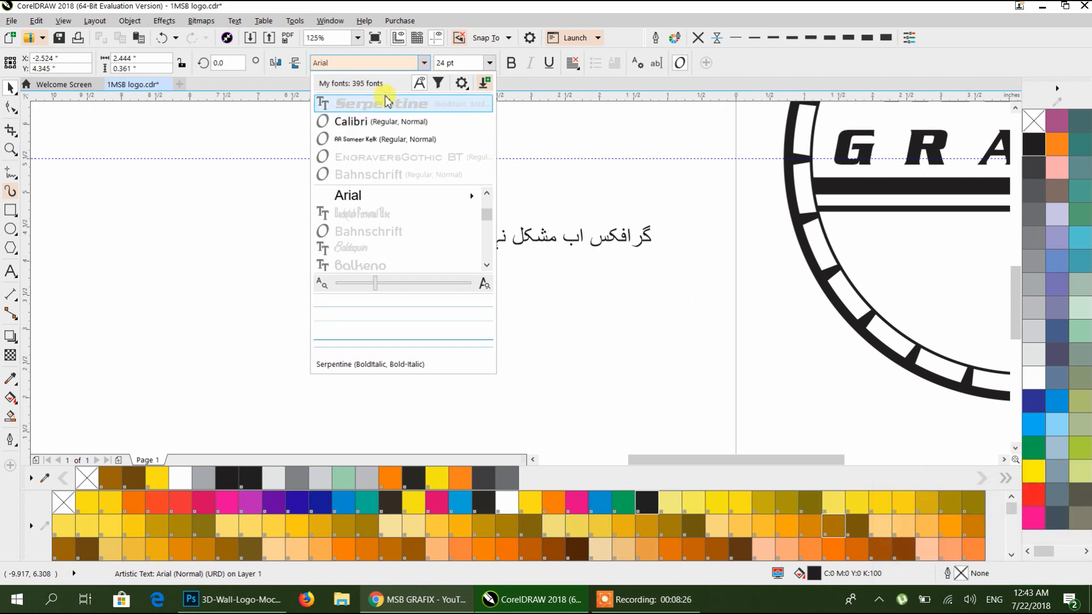
pyautogui.click(352, 66)
pyautogui.write('alv')
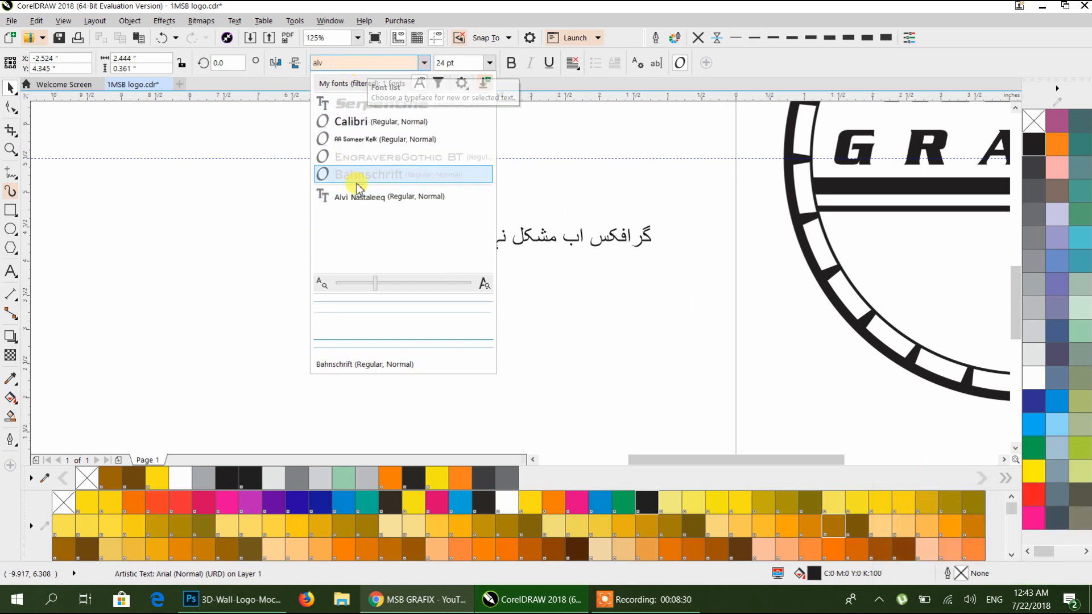
pyautogui.click(363, 196)
pyautogui.press('Escape')
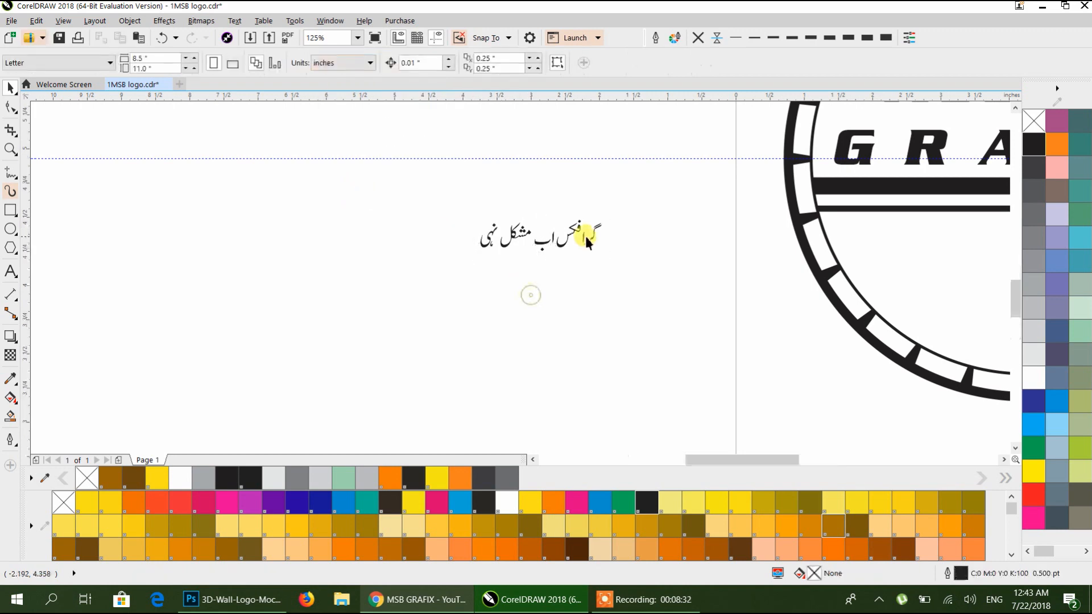
# Convert the Urdu tagline to curves and break it apart into separate letter pieces.
pyautogui.scroll(4, 580, 238)
pyautogui.click(578, 248)
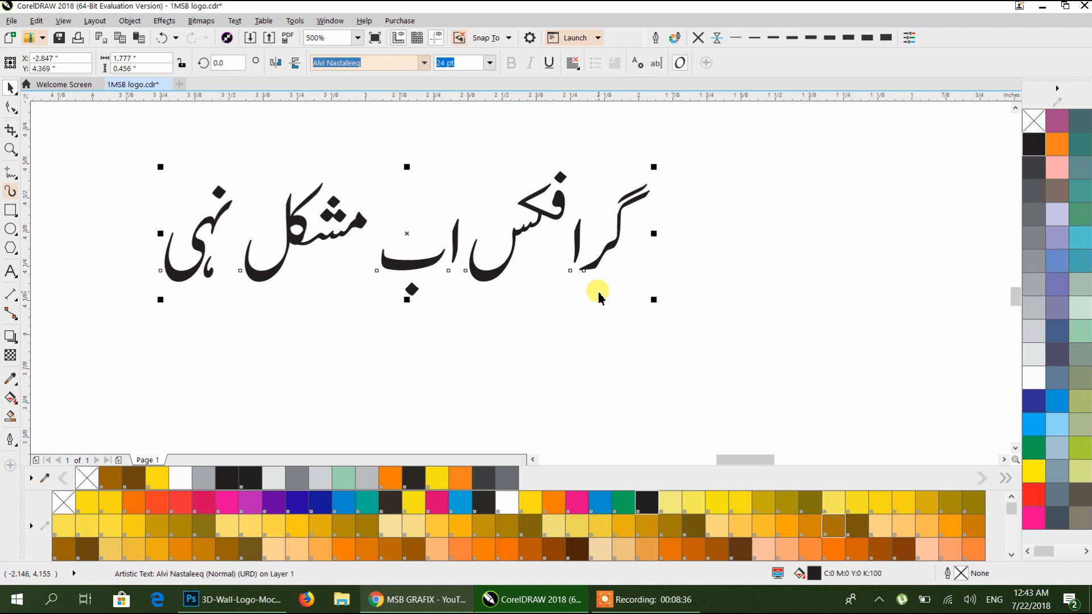
pyautogui.hotkey('ctrl', 'q')
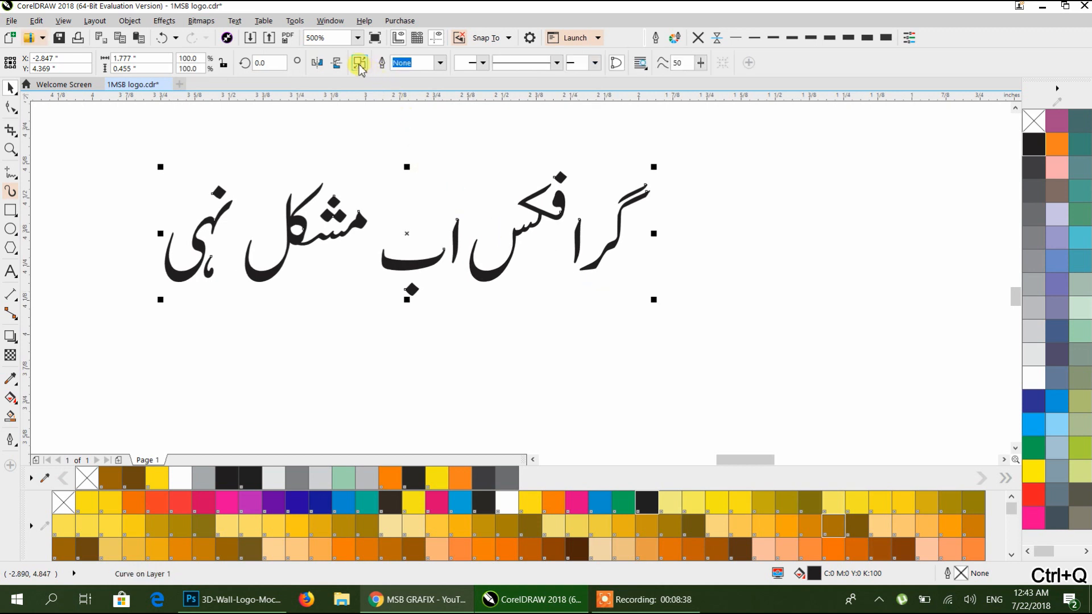
pyautogui.click(360, 66)
pyautogui.click(383, 144)
# Move the pieces of the word نہی closer to the word مشکل.
pyautogui.moveTo(232, 256); pyautogui.dragTo(314, 271)
pyautogui.moveTo(230, 170); pyautogui.dragTo(328, 329)
pyautogui.moveTo(260, 281); pyautogui.dragTo(307, 292)
pyautogui.click(315, 303)
# Raise the small hook stroke under the ہ of نہی and shift the whole word slightly away from مشکل.
pyautogui.scroll(1, 313, 277)
pyautogui.click(355, 250)
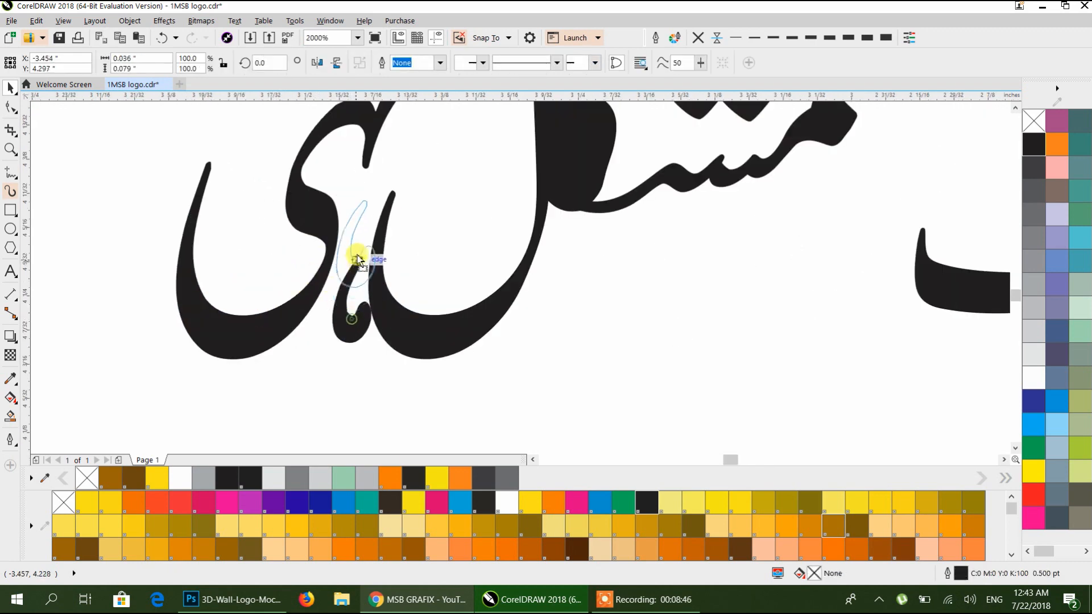
pyautogui.scroll(-2, 373, 296)
pyautogui.moveTo(245, 149); pyautogui.dragTo(395, 358)
pyautogui.moveTo(341, 331); pyautogui.dragTo(330, 333)
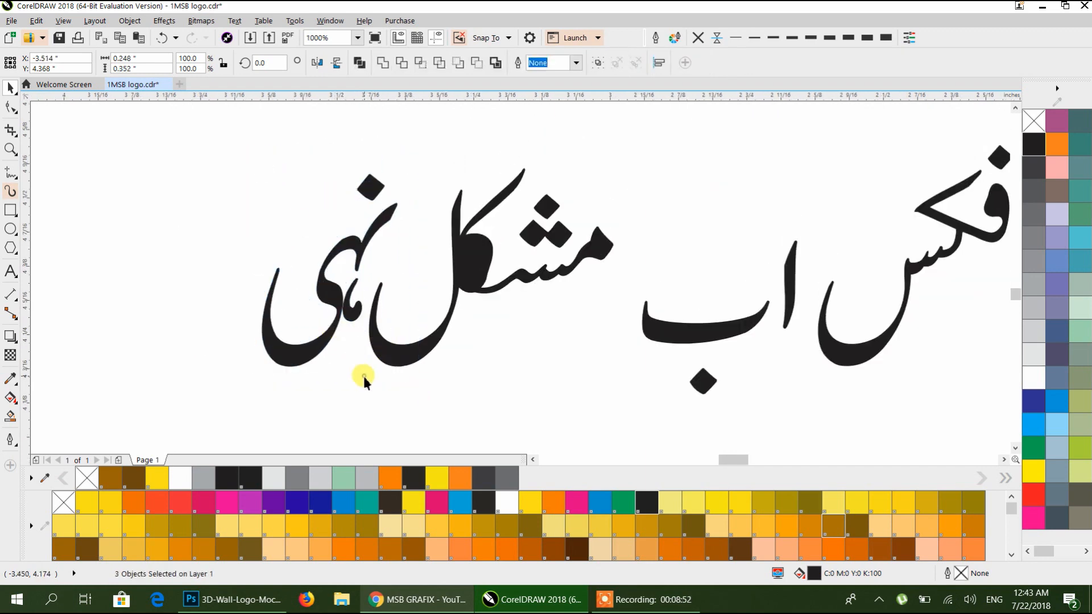
pyautogui.click(361, 376)
# Move مشکل نہی over the ب of اب, and raise the alif of اب beside مشکل.
pyautogui.moveTo(444, 305); pyautogui.dragTo(627, 390)
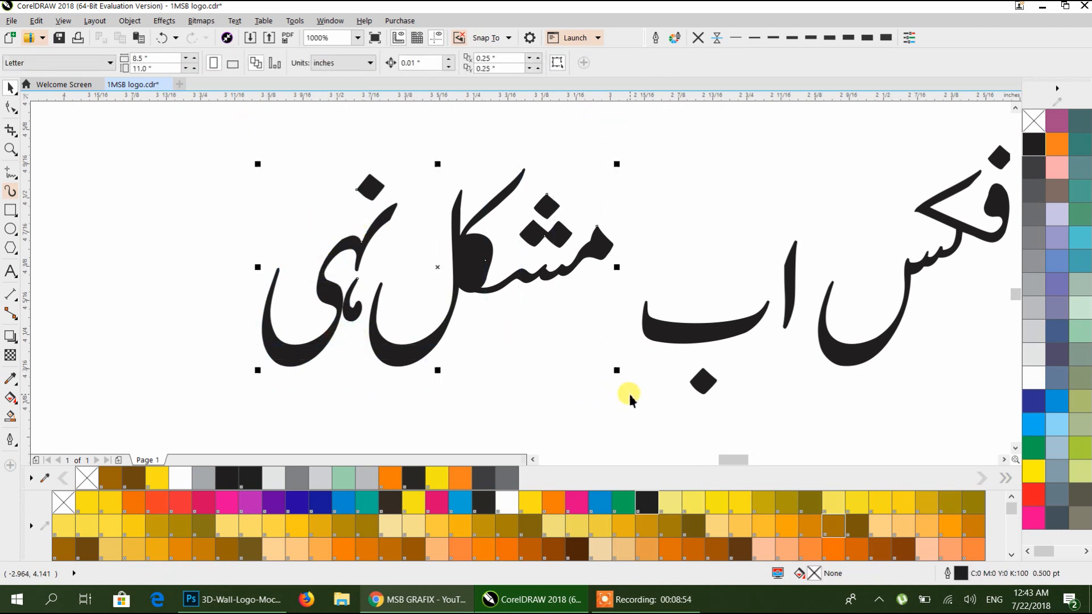
pyautogui.moveTo(417, 360); pyautogui.dragTo(548, 364)
pyautogui.moveTo(674, 385); pyautogui.dragTo(404, 366)
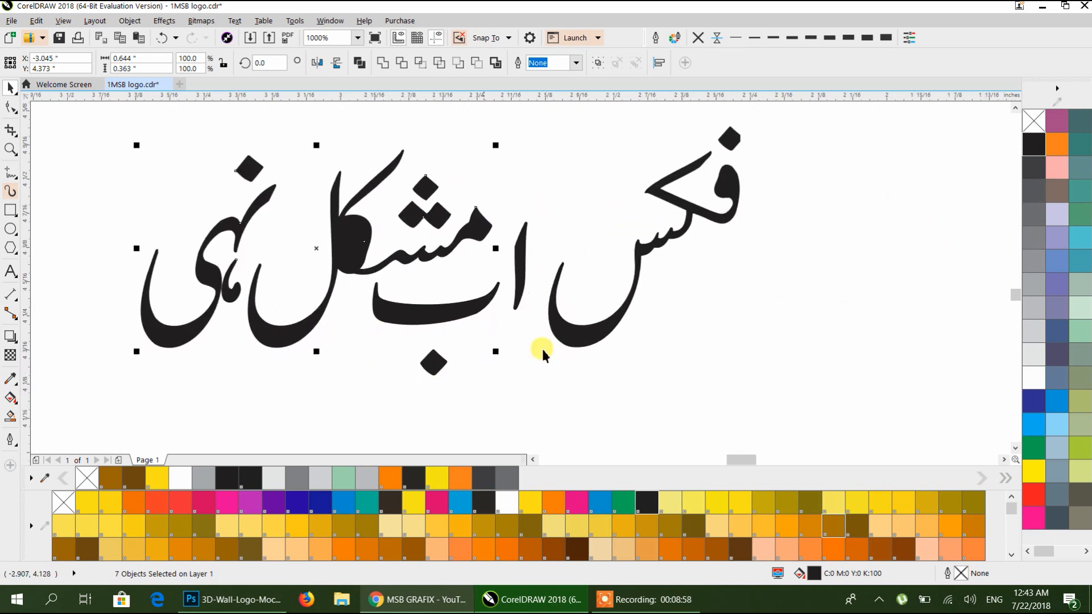
pyautogui.click(550, 320)
pyautogui.click(518, 266)
pyautogui.moveTo(524, 269); pyautogui.dragTo(505, 227)
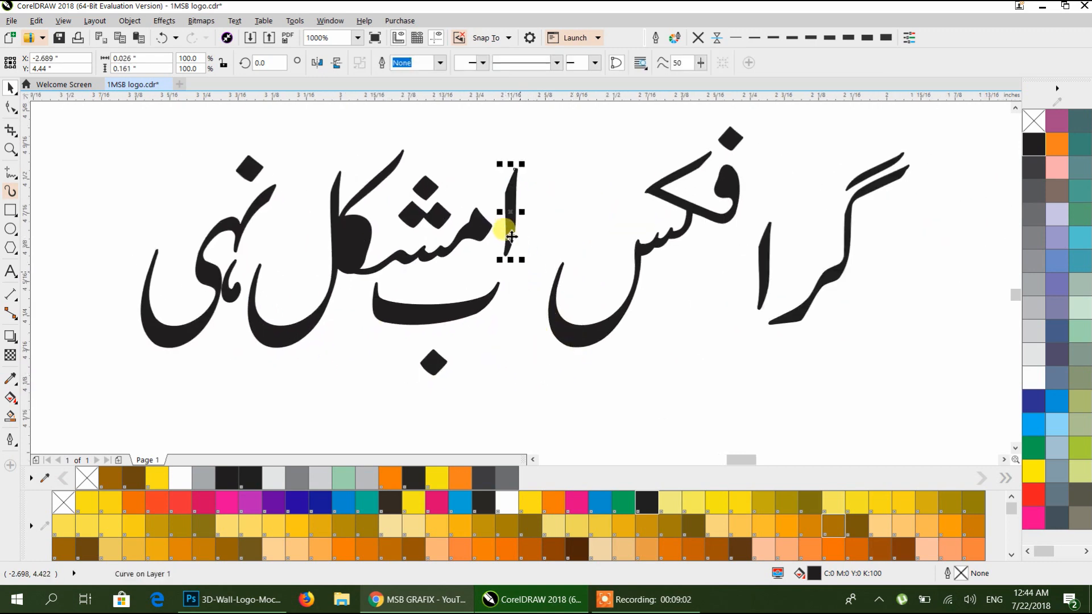
pyautogui.click(525, 341)
# Move all pieces of the word گرافکس closer to اب.
pyautogui.scroll(-1, 559, 317)
pyautogui.moveTo(555, 317); pyautogui.dragTo(531, 320)
pyautogui.moveTo(772, 179); pyautogui.dragTo(519, 341)
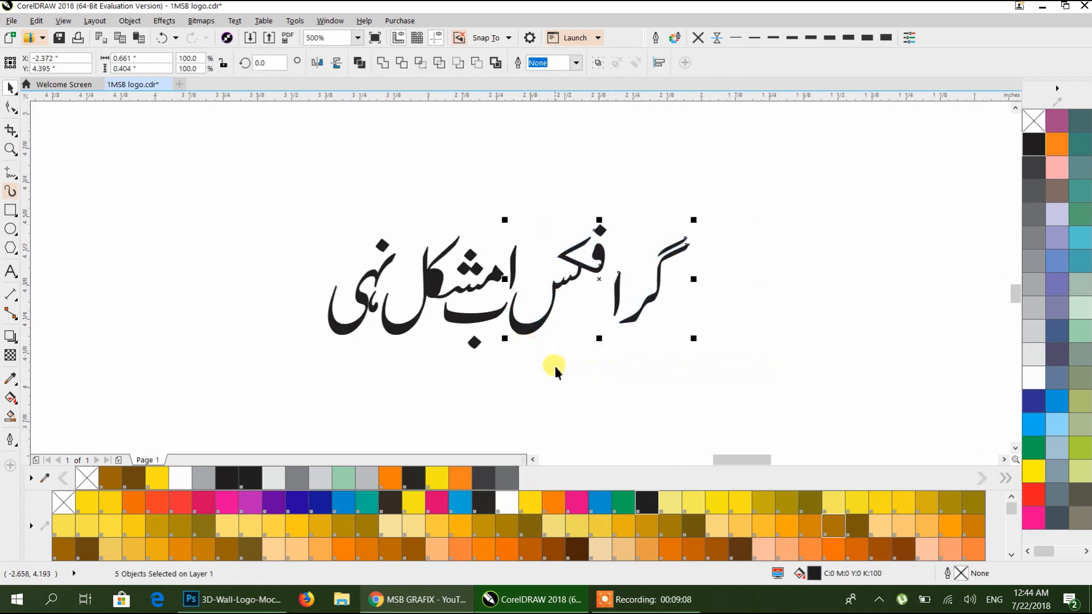
pyautogui.click(554, 367)
# Move the گرا pieces closer to فکس so that the alif tucks under the ف.
pyautogui.scroll(1, 587, 330)
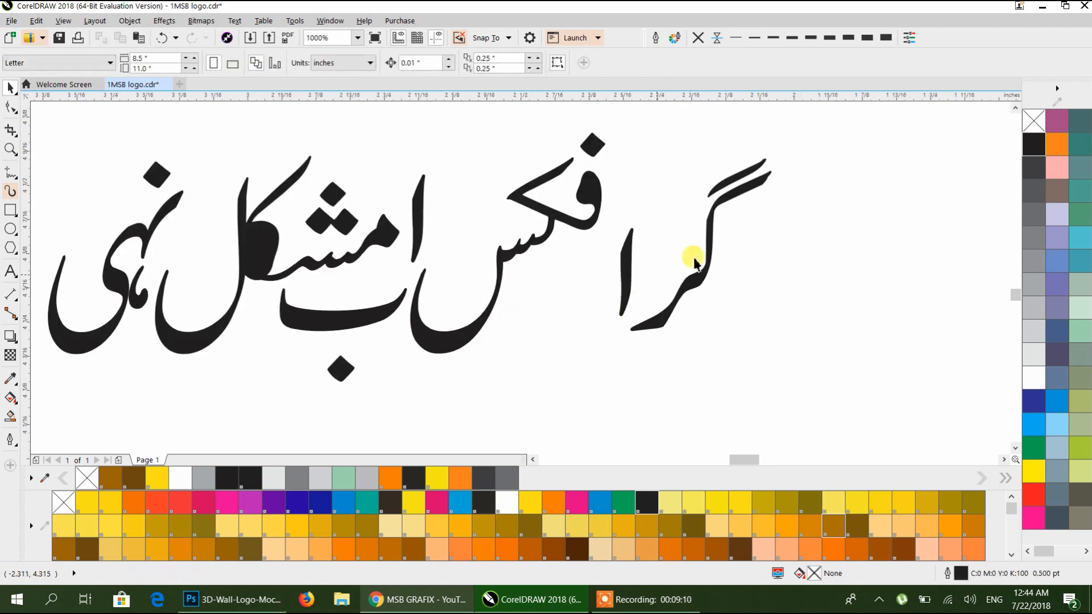
pyautogui.moveTo(632, 339)
pyautogui.mouseDown()
pyautogui.moveTo(637, 325)
pyautogui.moveTo(584, 343)
pyautogui.mouseUp()
pyautogui.click(605, 362)
# Move the گر body together with its upper stroke closer to the alif of گرافکس.
pyautogui.click(595, 325)
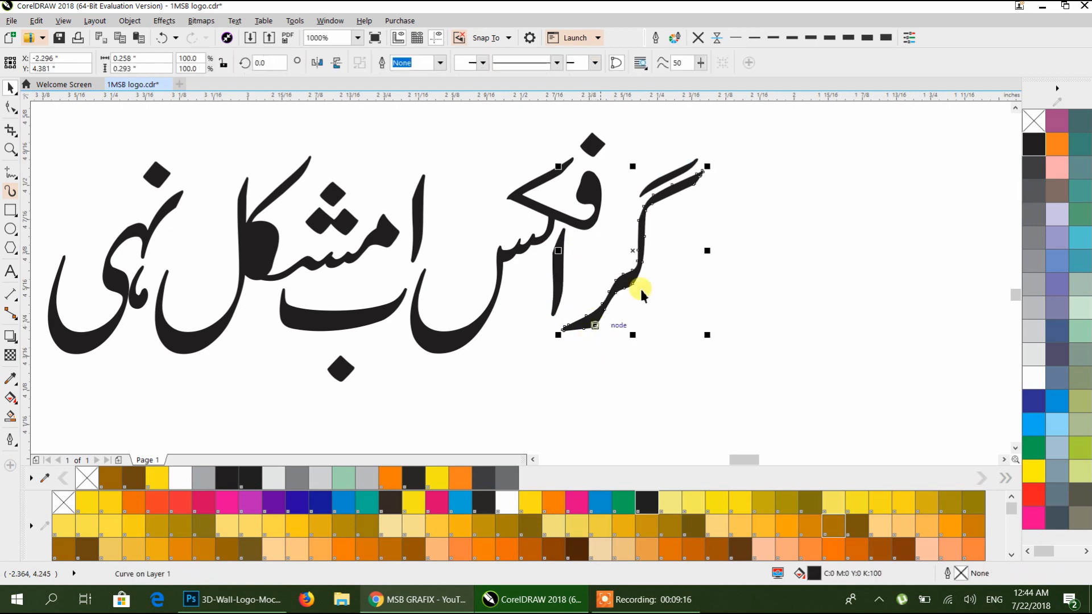
pyautogui.keyDown('shift'); pyautogui.click(671, 178); pyautogui.keyUp('shift')
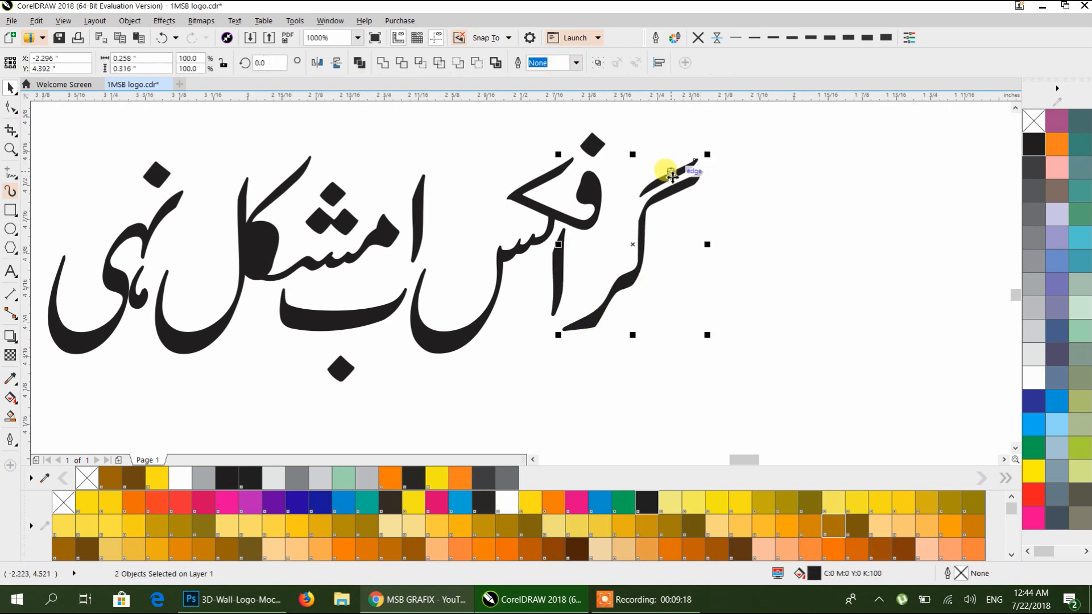
pyautogui.moveTo(592, 312)
pyautogui.mouseDown()
pyautogui.moveTo(591, 328)
pyautogui.moveTo(605, 336)
pyautogui.mouseUp()
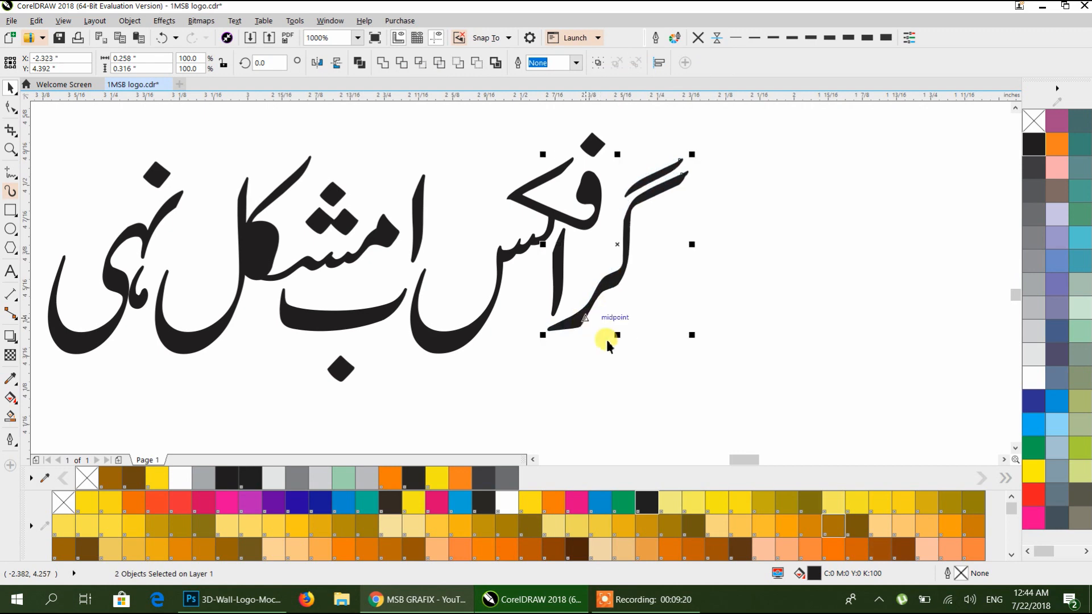
pyautogui.click(618, 337)
pyautogui.scroll(-2, 629, 347)
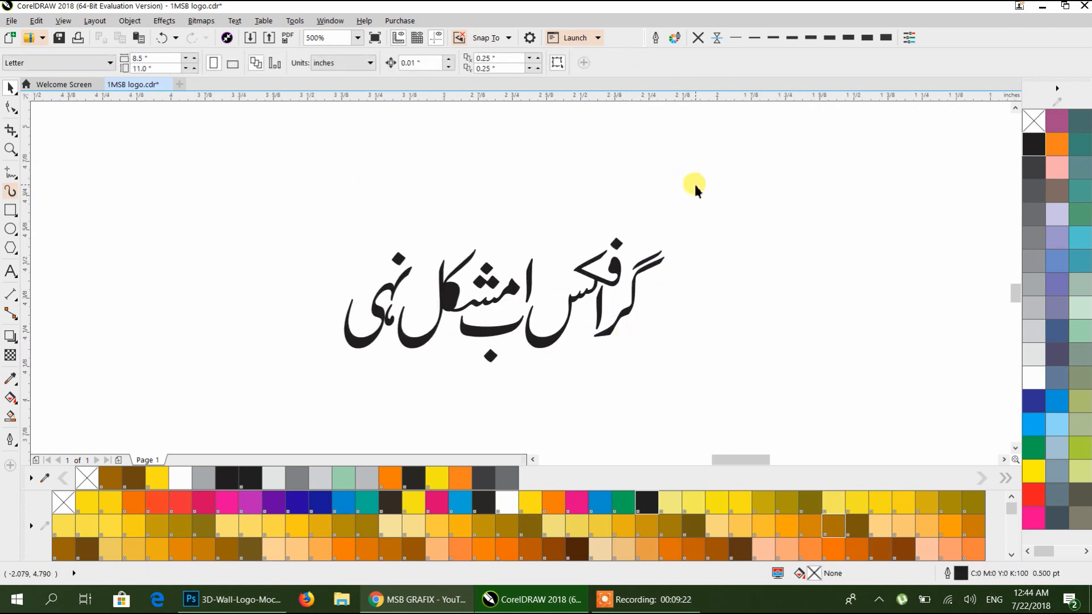
# Combine all the tagline's letter pieces into a single curve.
pyautogui.moveTo(372, 405); pyautogui.dragTo(334, 417)
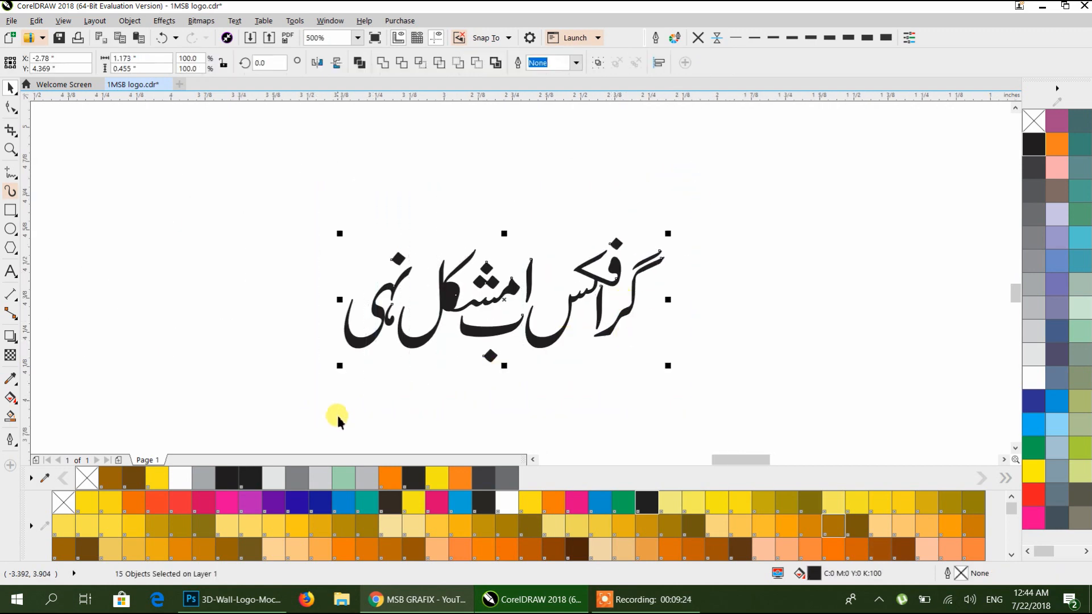
pyautogui.click(359, 63)
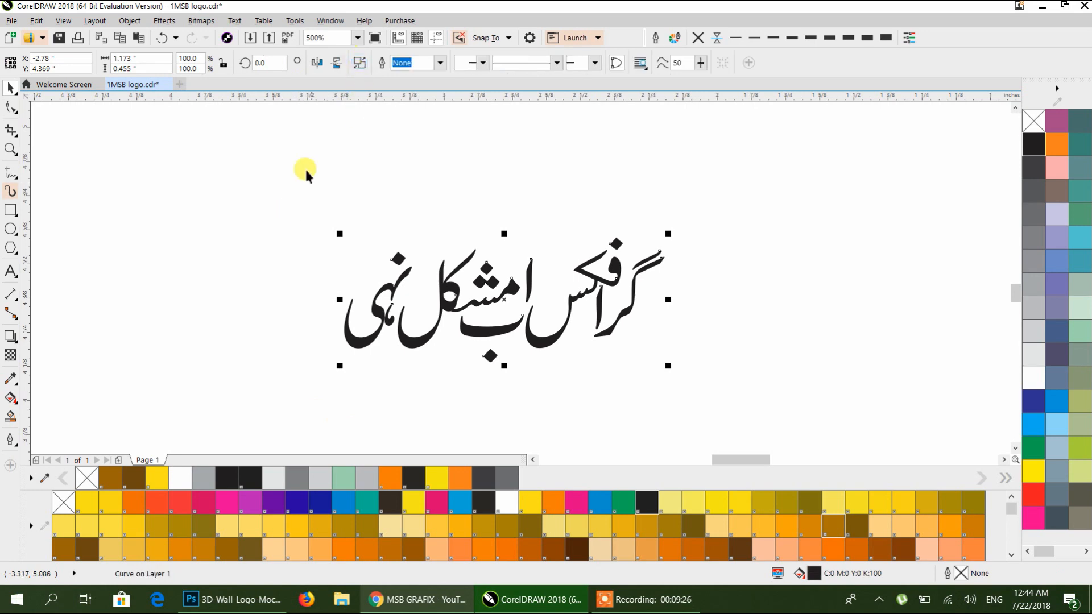
pyautogui.click(305, 172)
# Move the tagline into the logo's lower half, scale it to 311% and place it around the vertical guideline.
pyautogui.scroll(-1, 304, 177)
pyautogui.moveTo(380, 276); pyautogui.dragTo(145, 243)
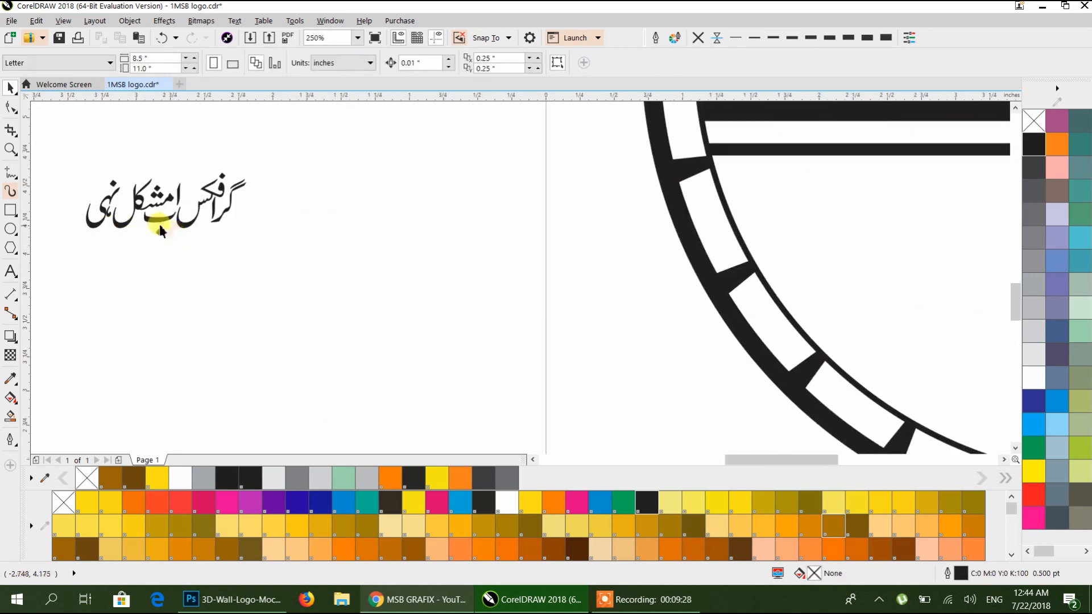
pyautogui.moveTo(432, 240); pyautogui.dragTo(332, 253)
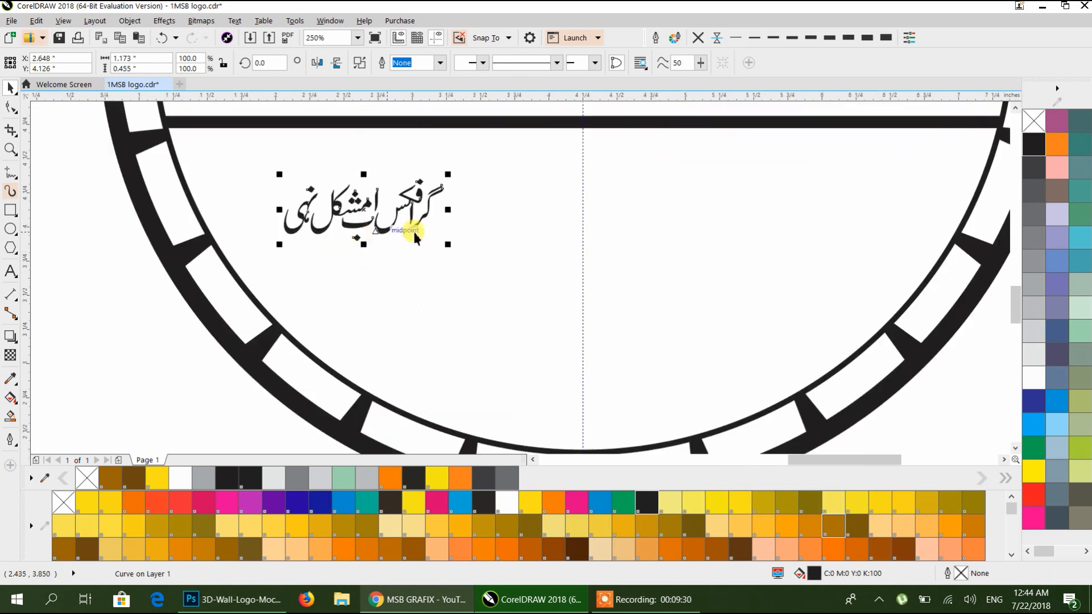
pyautogui.moveTo(447, 246); pyautogui.dragTo(805, 393)
pyautogui.moveTo(529, 269); pyautogui.dragTo(606, 257)
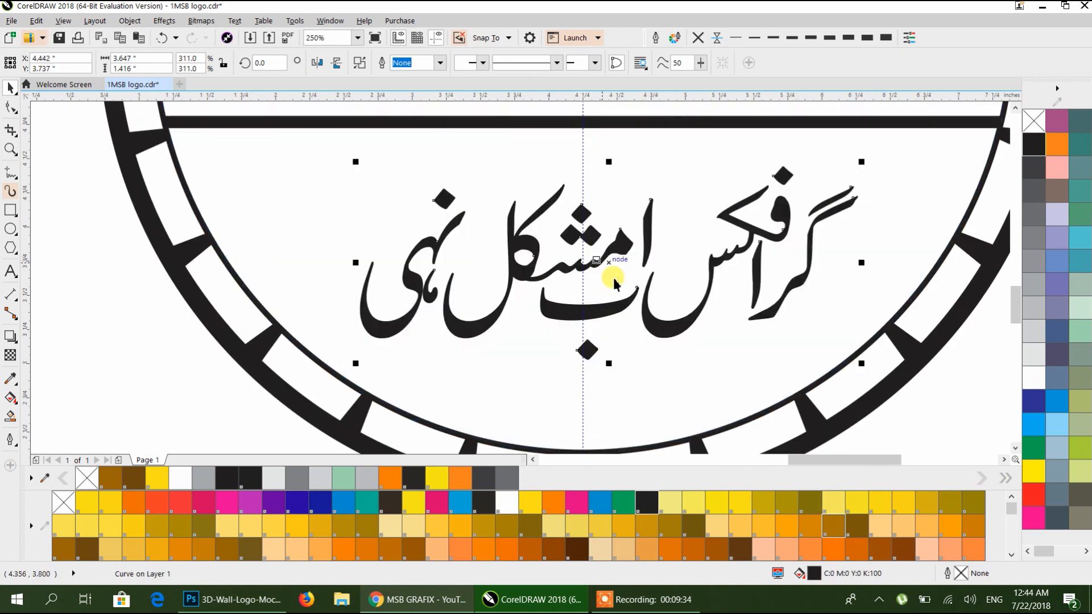
# Enlarge the tagline to 366%, about 4.29 by 1.67 inches, beneath the dividing bars.
pyautogui.moveTo(355, 162); pyautogui.dragTo(314, 146)
pyautogui.moveTo(861, 363); pyautogui.dragTo(905, 387)
pyautogui.scroll(-2, 505, 244)
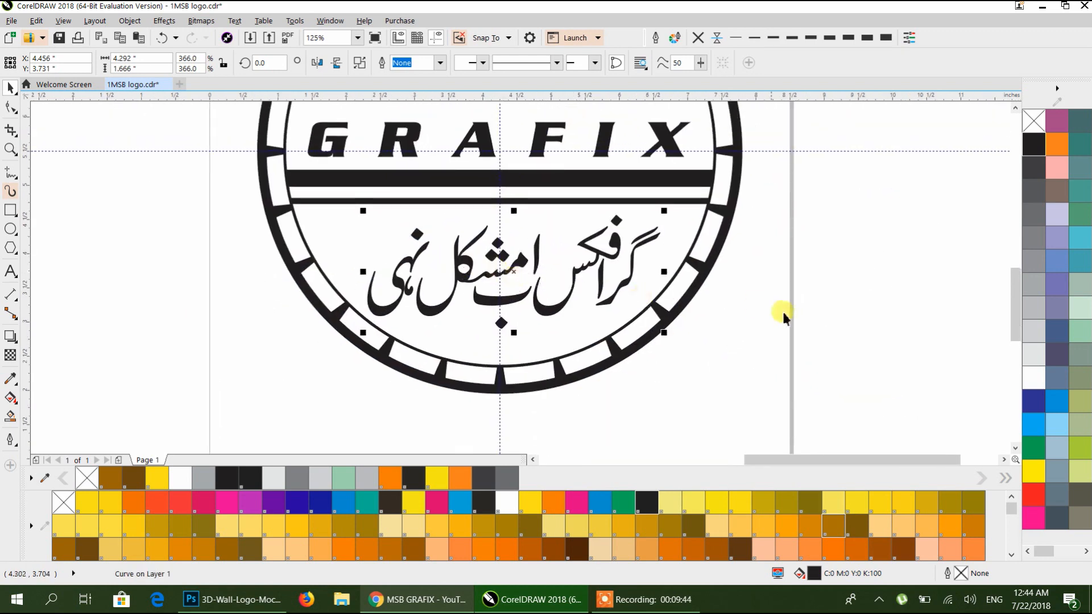
pyautogui.click(748, 307)
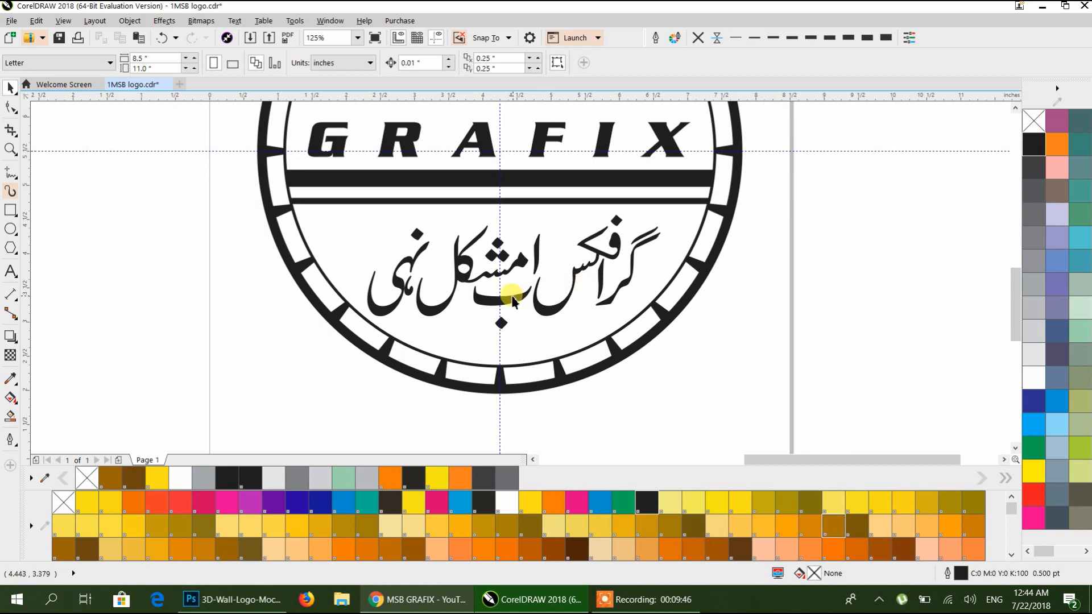
# Shift the tagline slightly down and to the right within the logo's lower half.
pyautogui.scroll(2, 511, 299)
pyautogui.click(510, 298)
pyautogui.moveTo(504, 244); pyautogui.dragTo(532, 260)
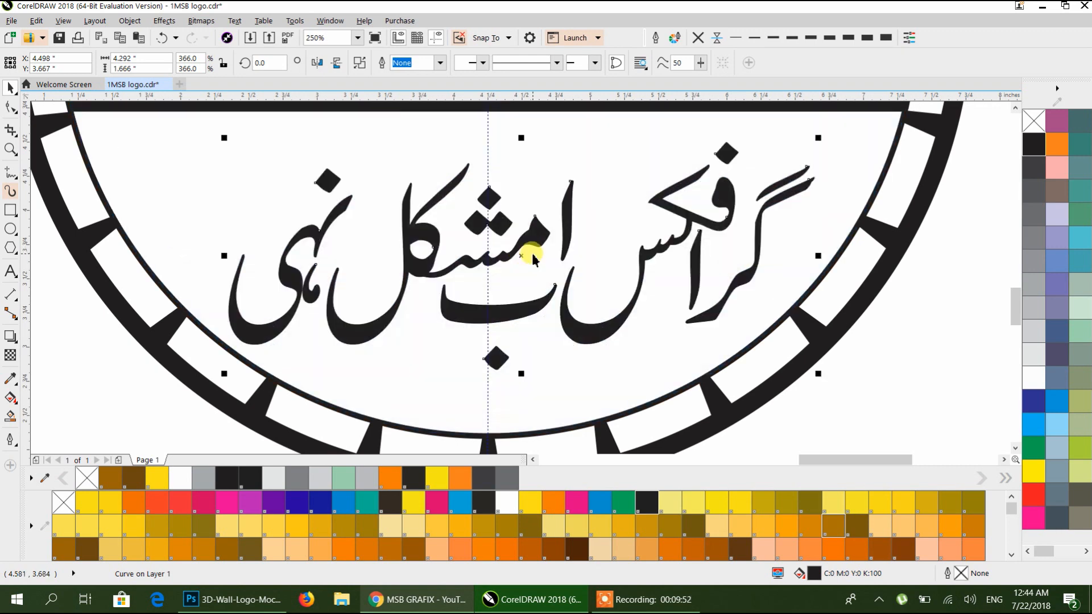
# Move the tagline out of the logo to below the circle's lower-left edge and add a horizontal guideline along the tagline's top.
pyautogui.moveTo(366, 284); pyautogui.dragTo(427, 291)
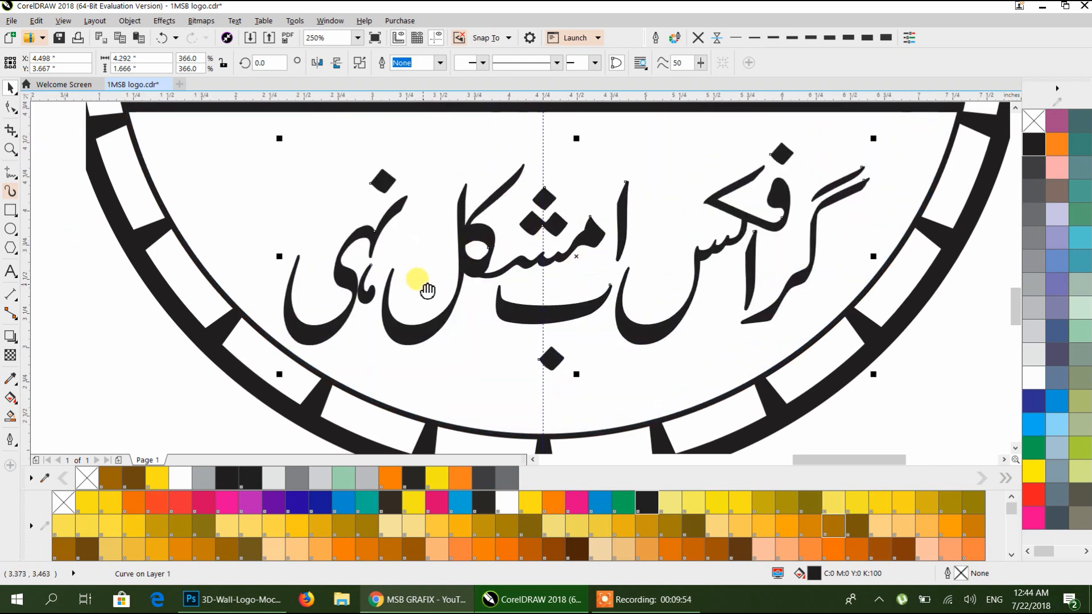
pyautogui.scroll(-1, 401, 219)
pyautogui.moveTo(454, 243); pyautogui.dragTo(274, 380)
pyautogui.moveTo(324, 375); pyautogui.dragTo(394, 385)
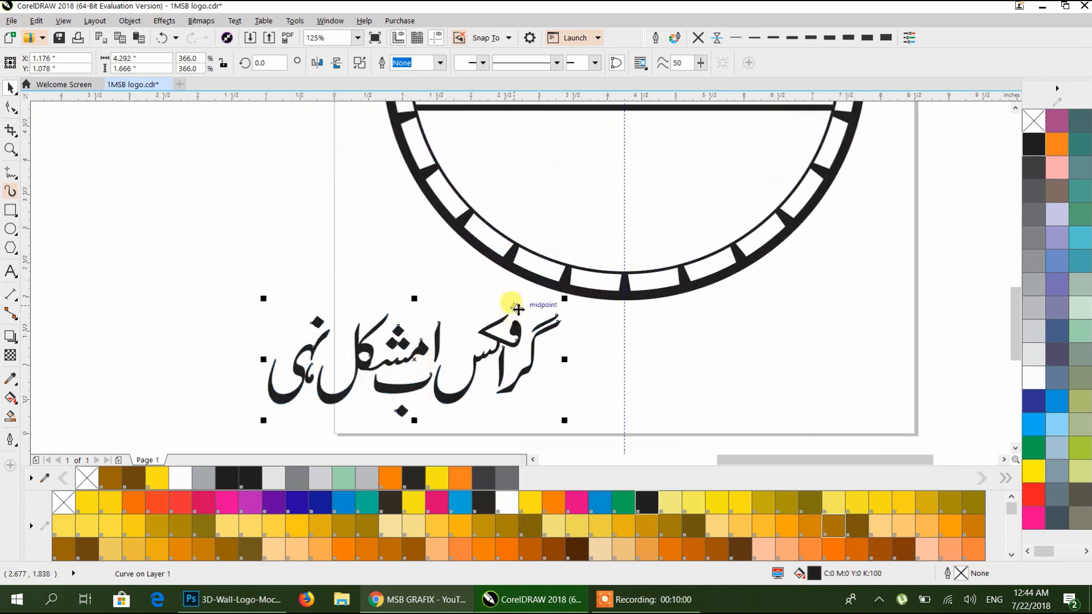
pyautogui.click(332, 111)
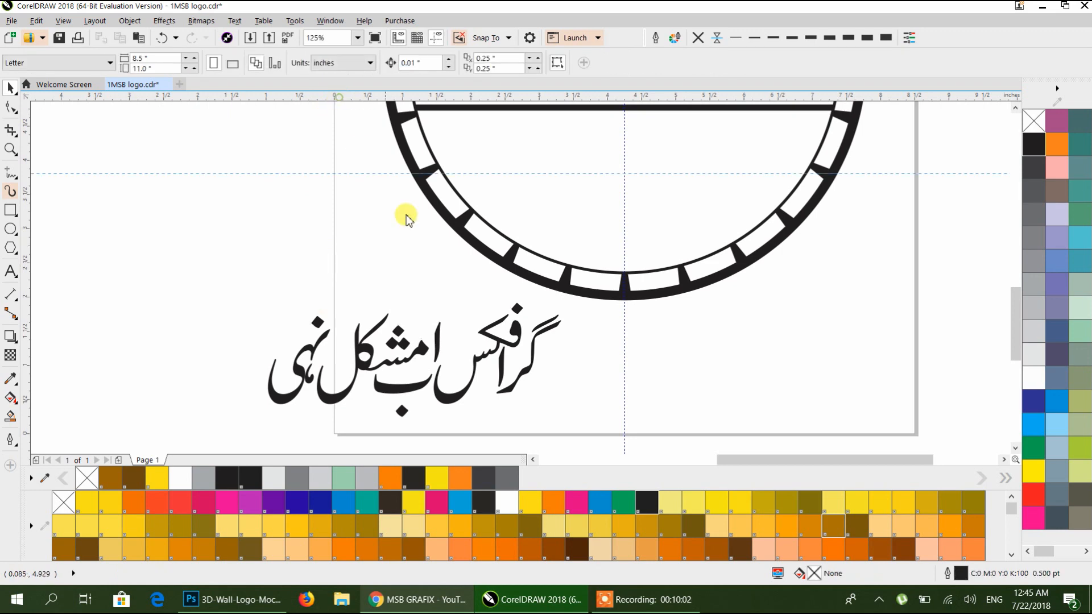
# Break the tagline curve apart and select the three pieces of its left-end word.
pyautogui.click(425, 314)
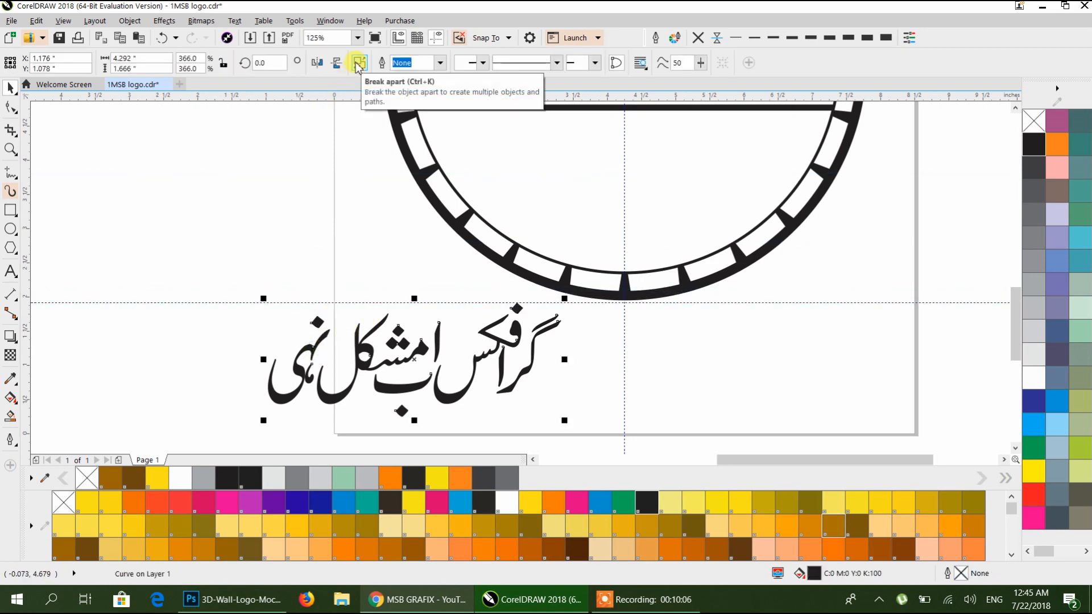
pyautogui.click(358, 65)
pyautogui.moveTo(168, 236); pyautogui.dragTo(340, 430)
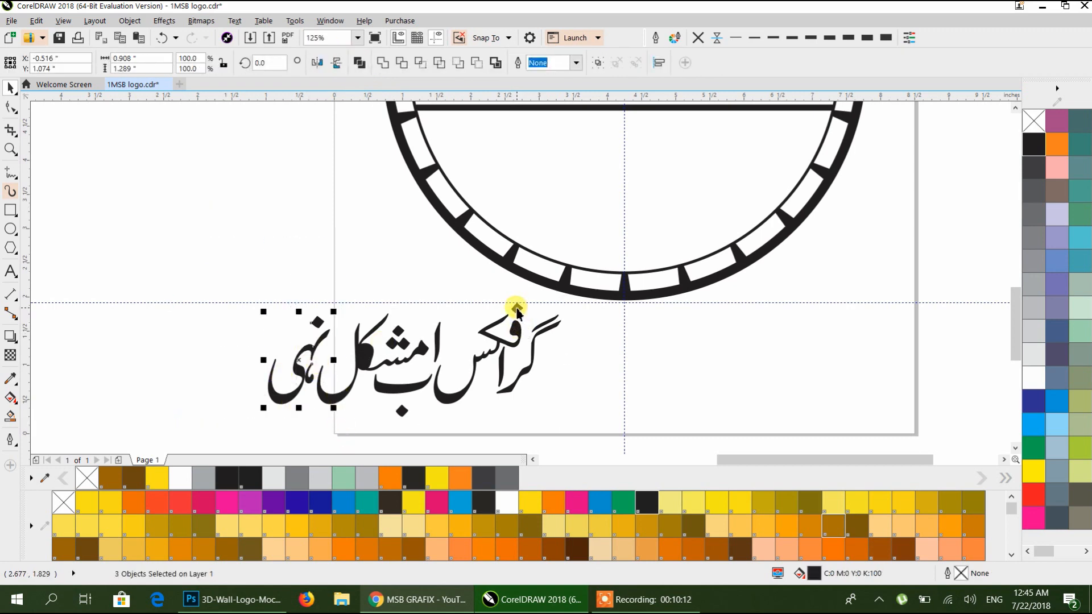
# Try to top-align the left-end word's separate pieces with the upper dot of the right-end word, then undo it.
pyautogui.keyDown('shift'); pyautogui.click(517, 310); pyautogui.keyUp('shift')
pyautogui.press('t')
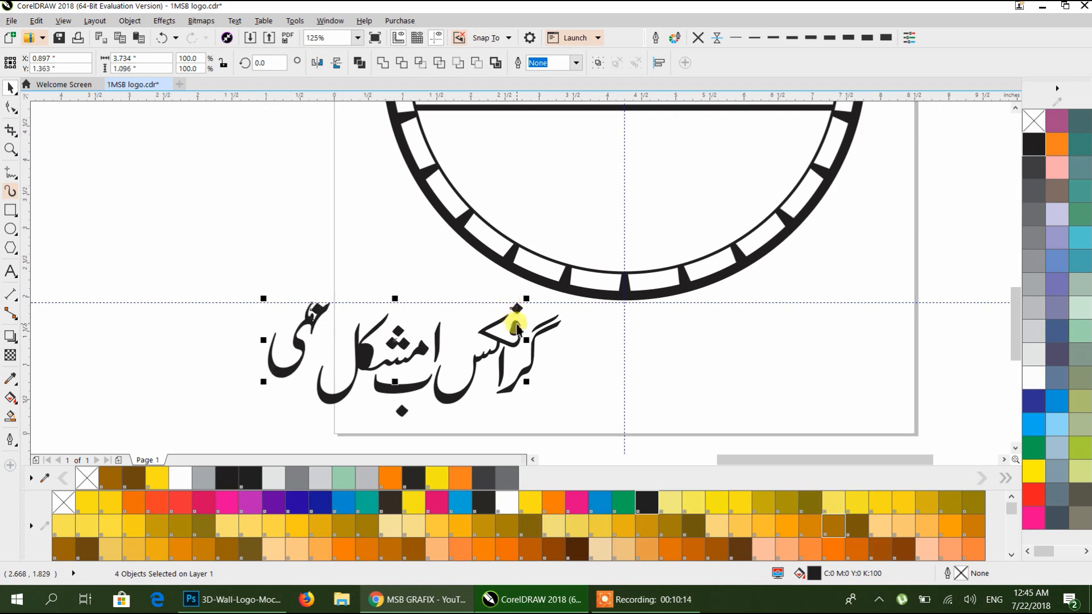
pyautogui.hotkey('ctrl', 'z')
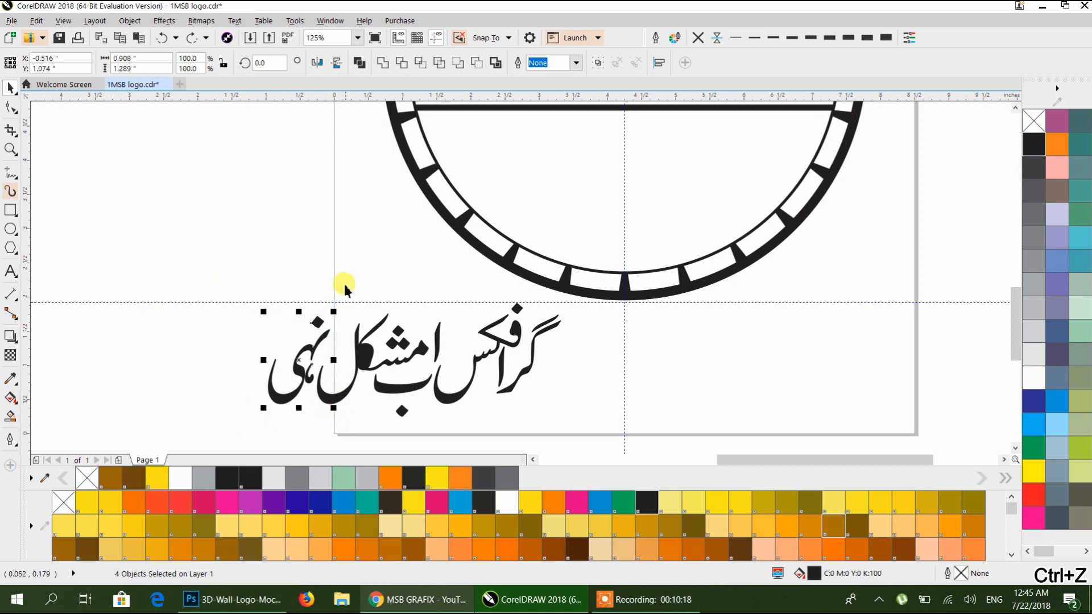
# Combine the left-end word's pieces into one curve and align its top with the upper dot of the right-end word.
pyautogui.click(359, 63)
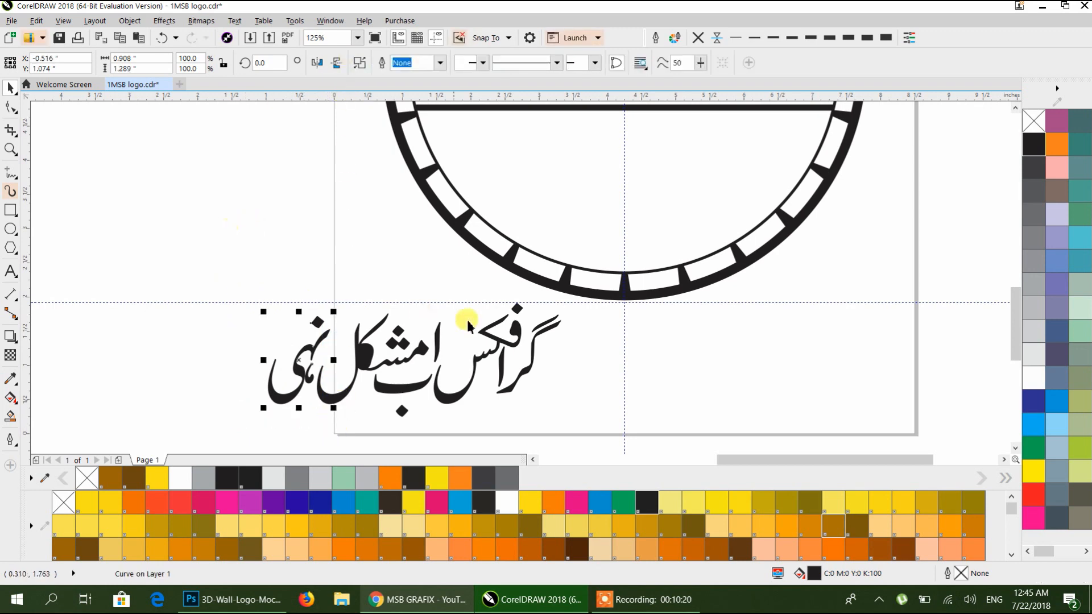
pyautogui.keyDown('shift'); pyautogui.click(517, 310); pyautogui.keyUp('shift')
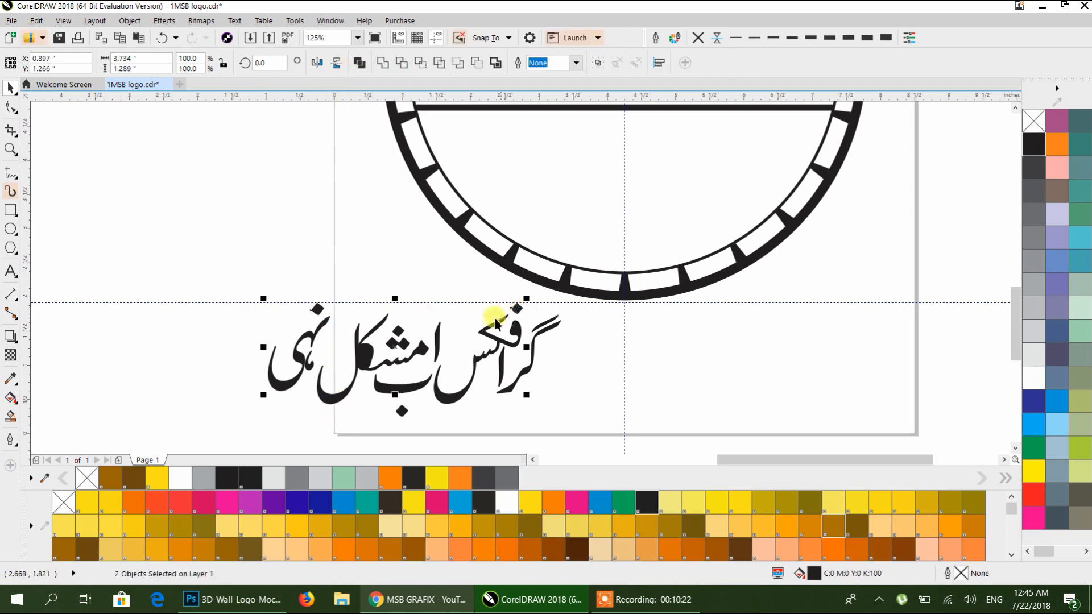
pyautogui.click(283, 430)
# Shift the left-end word closer to its neighbour, breaking it apart to reposition its small hook stroke separately.
pyautogui.moveTo(282, 391); pyautogui.dragTo(290, 391)
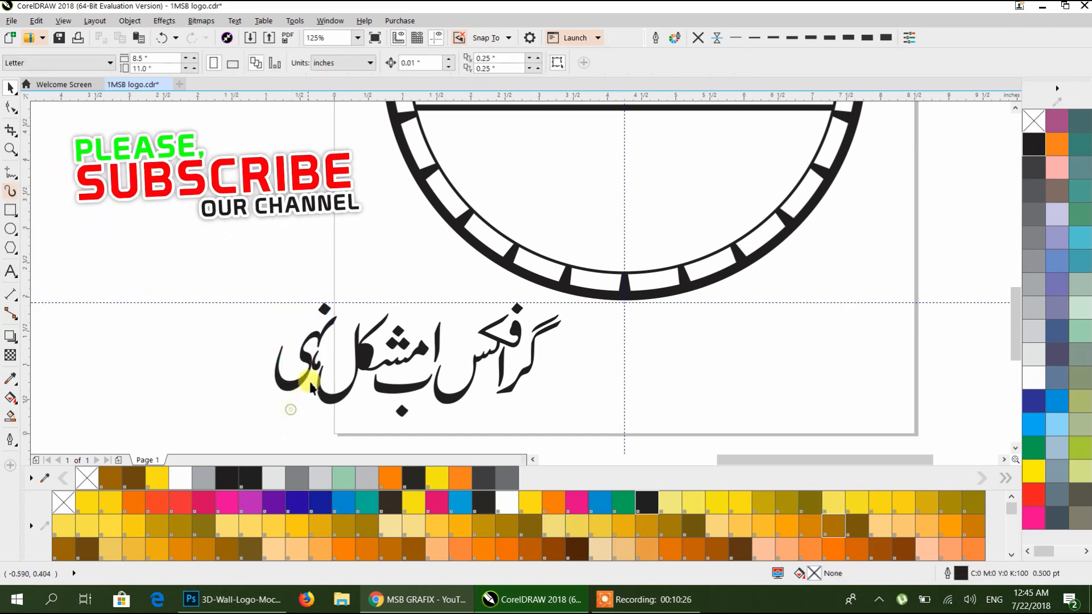
pyautogui.scroll(2, 311, 379)
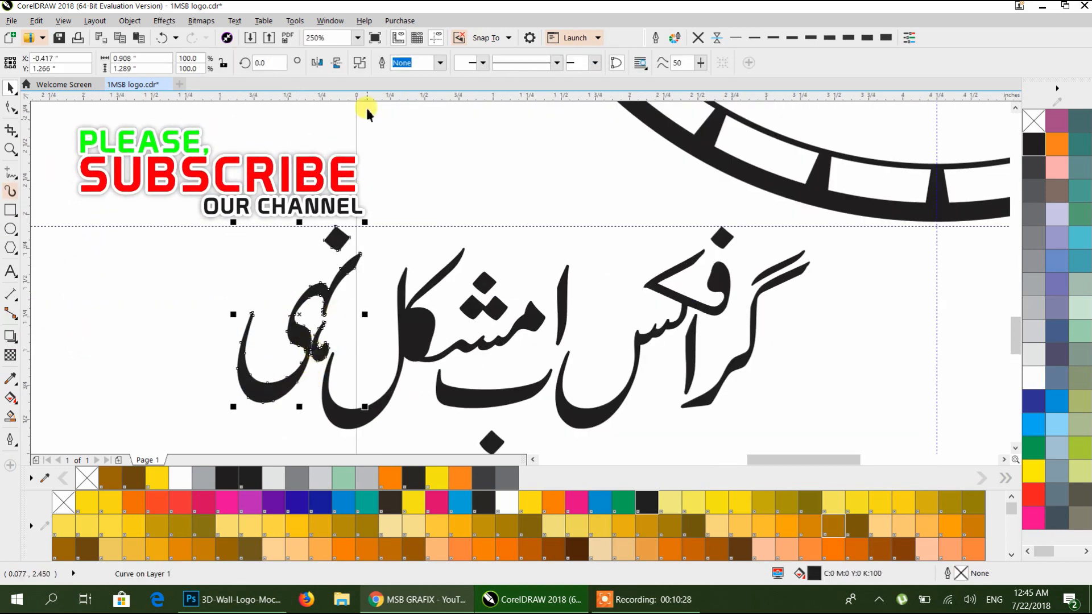
pyautogui.click(360, 63)
pyautogui.click(340, 340)
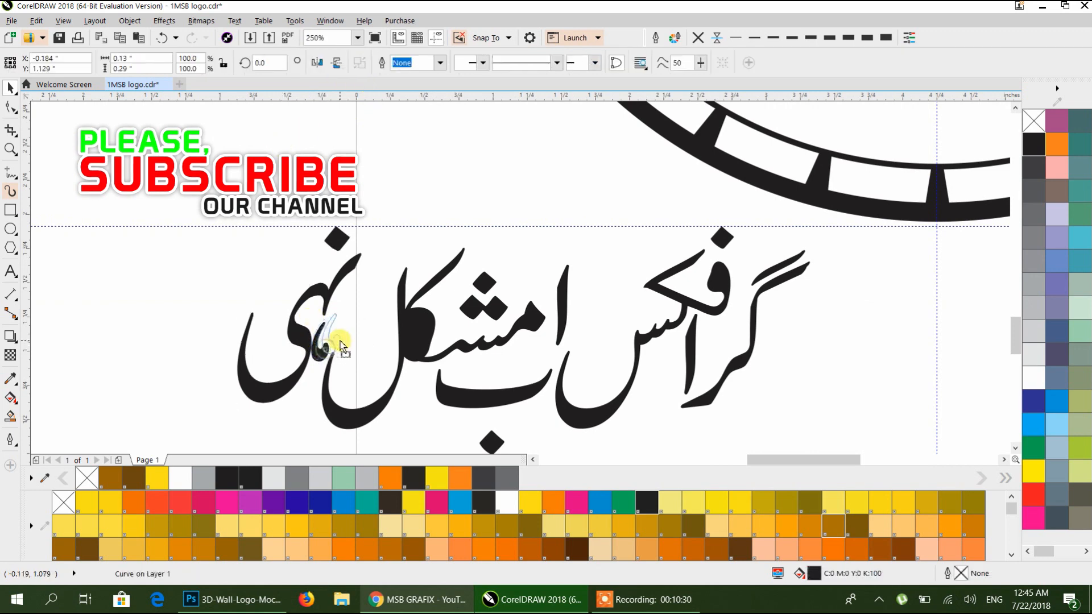
pyautogui.click(335, 393)
pyautogui.moveTo(334, 392); pyautogui.dragTo(339, 346)
pyautogui.click(351, 347)
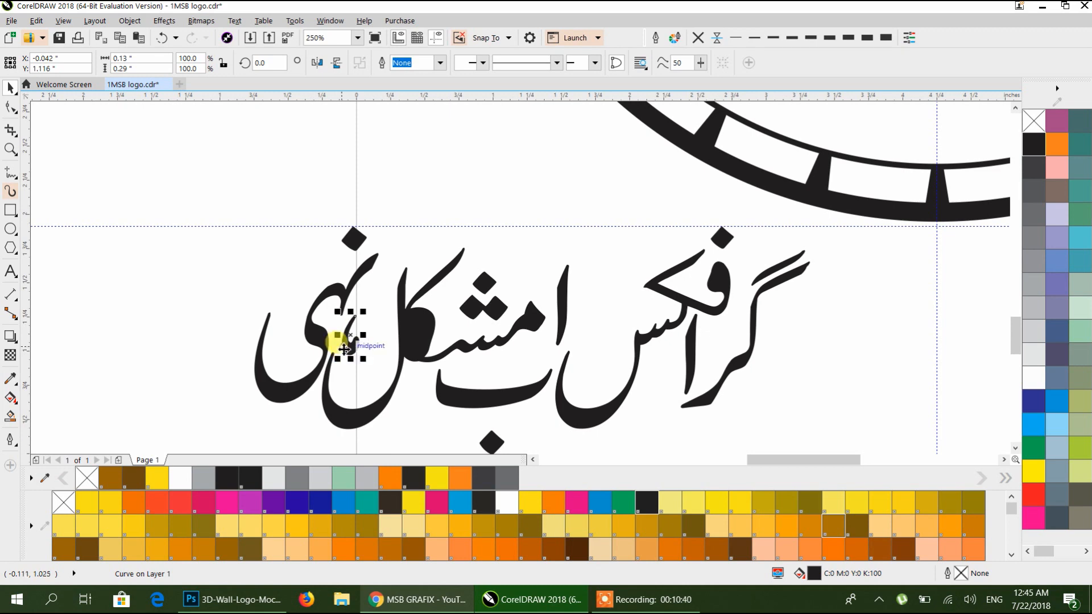
# Raise the lone dot beneath the tagline so it sits just under the wide bowl-shaped letter.
pyautogui.scroll(-2, 344, 343)
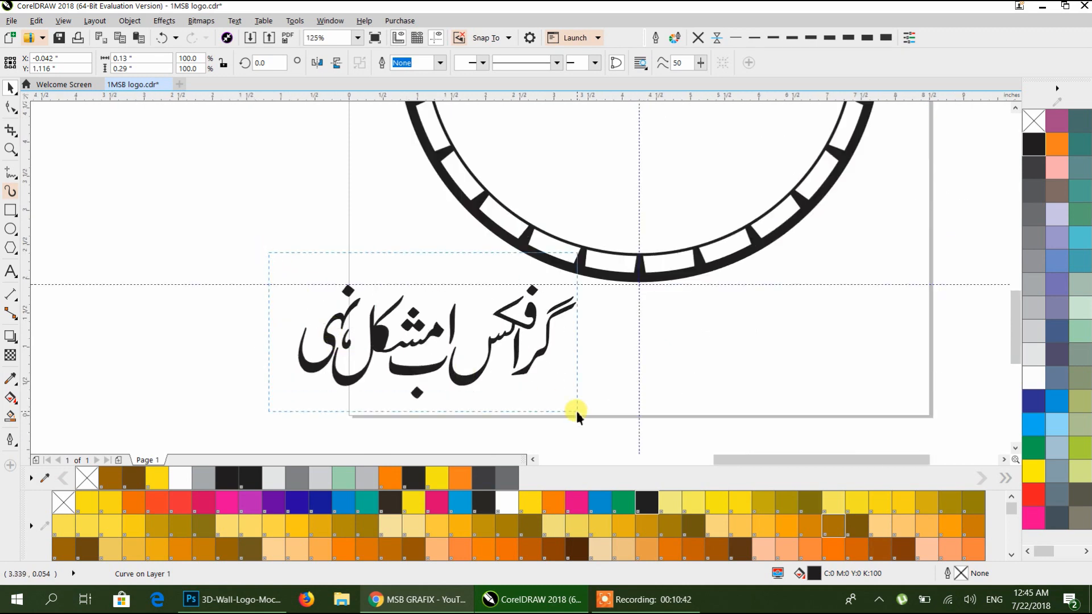
pyautogui.moveTo(580, 413); pyautogui.dragTo(581, 413)
pyautogui.scroll(4, 420, 393)
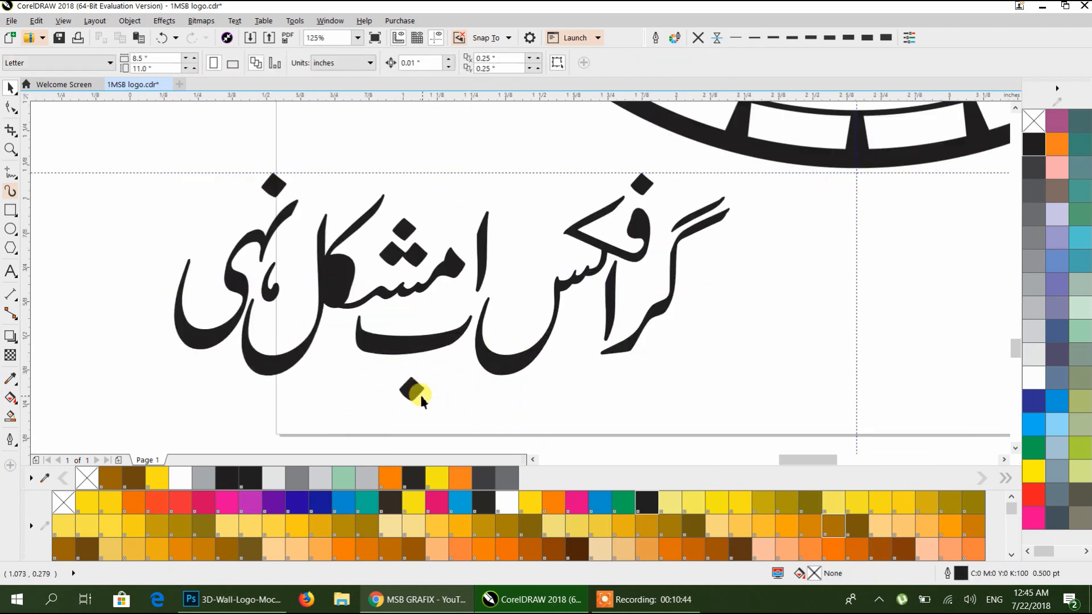
pyautogui.moveTo(407, 383); pyautogui.dragTo(413, 355)
pyautogui.scroll(-2, 413, 355)
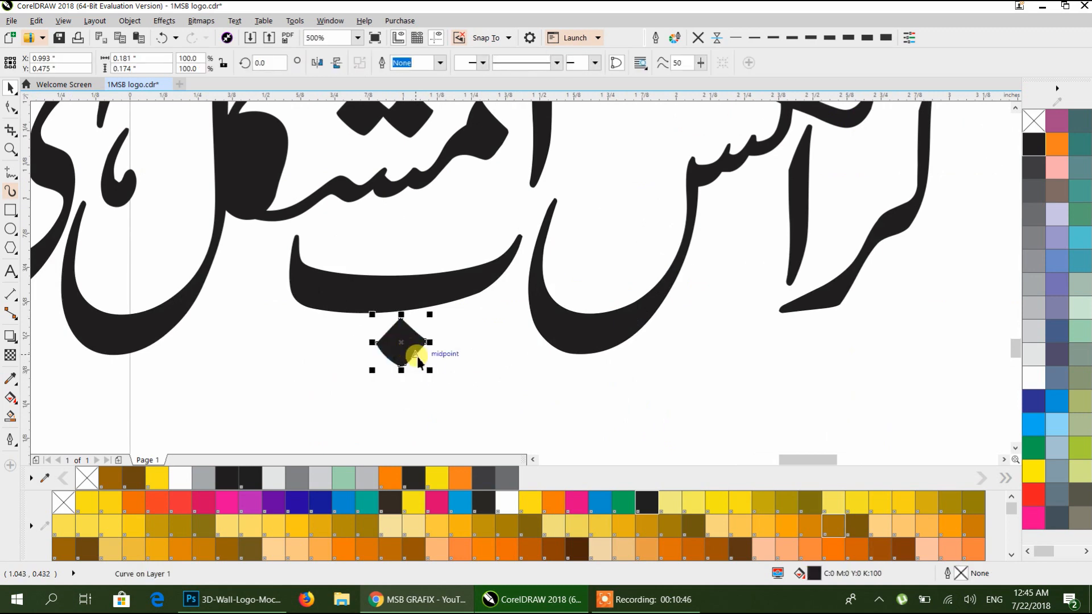
# Combine all the rearranged tagline pieces into one curve and move it back into the logo's lower half.
pyautogui.moveTo(93, 144); pyautogui.dragTo(760, 426)
pyautogui.click(360, 63)
pyautogui.scroll(-4, 421, 284)
pyautogui.moveTo(407, 360); pyautogui.dragTo(453, 279)
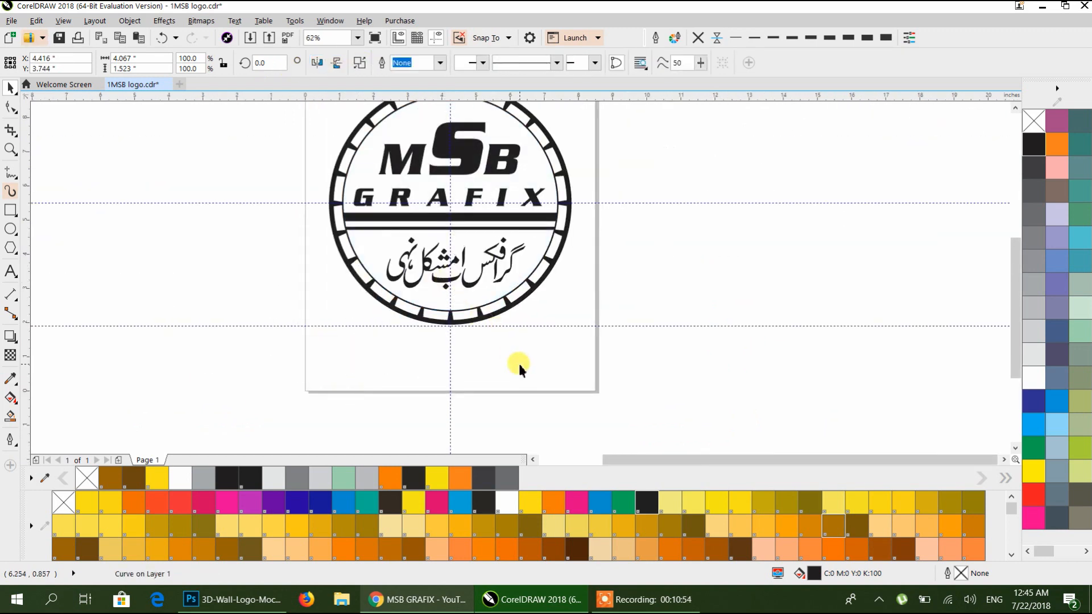
# Enlarge the tagline slightly within the lower half of the circle.
pyautogui.scroll(2, 475, 281)
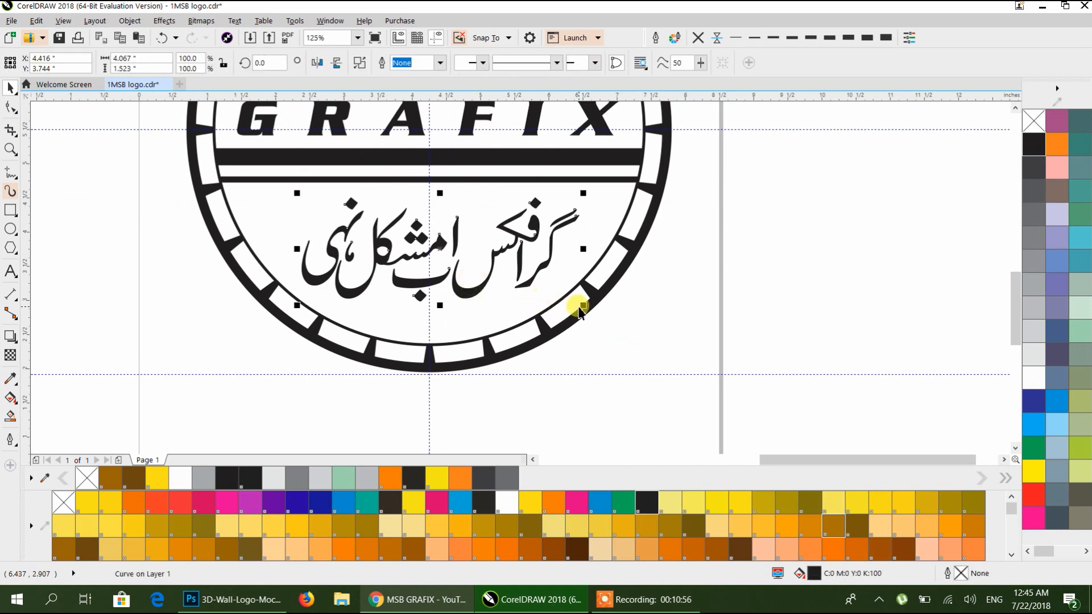
pyautogui.moveTo(583, 307); pyautogui.dragTo(590, 308)
pyautogui.click(641, 310)
# Make the "SO COMPLEX DESIGN, IS SIMPLE" text beside the page bold.
pyautogui.scroll(-2, 622, 313)
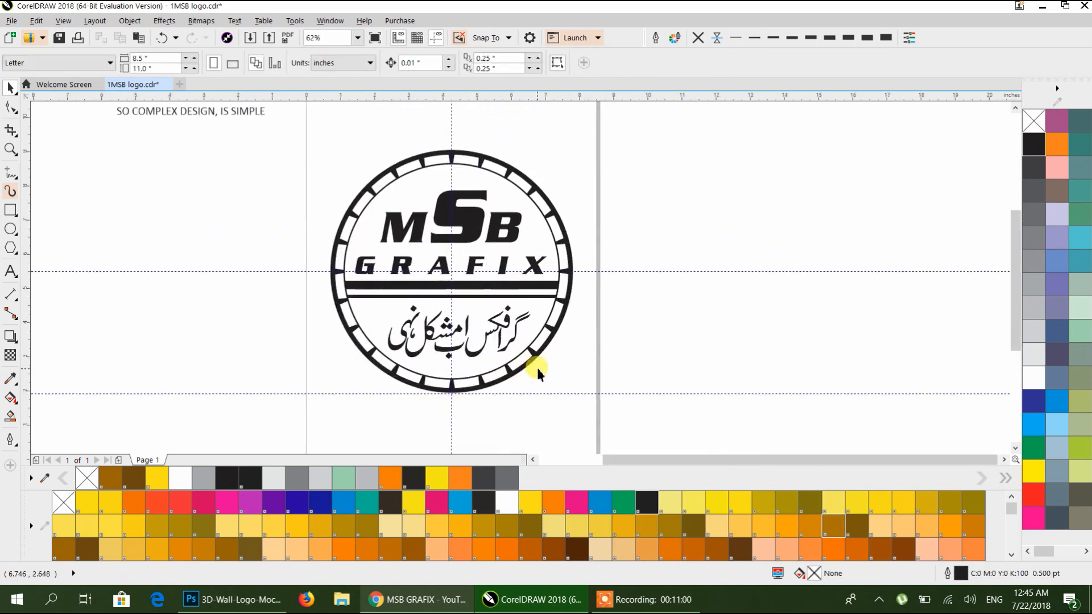
pyautogui.scroll(-2, 535, 365)
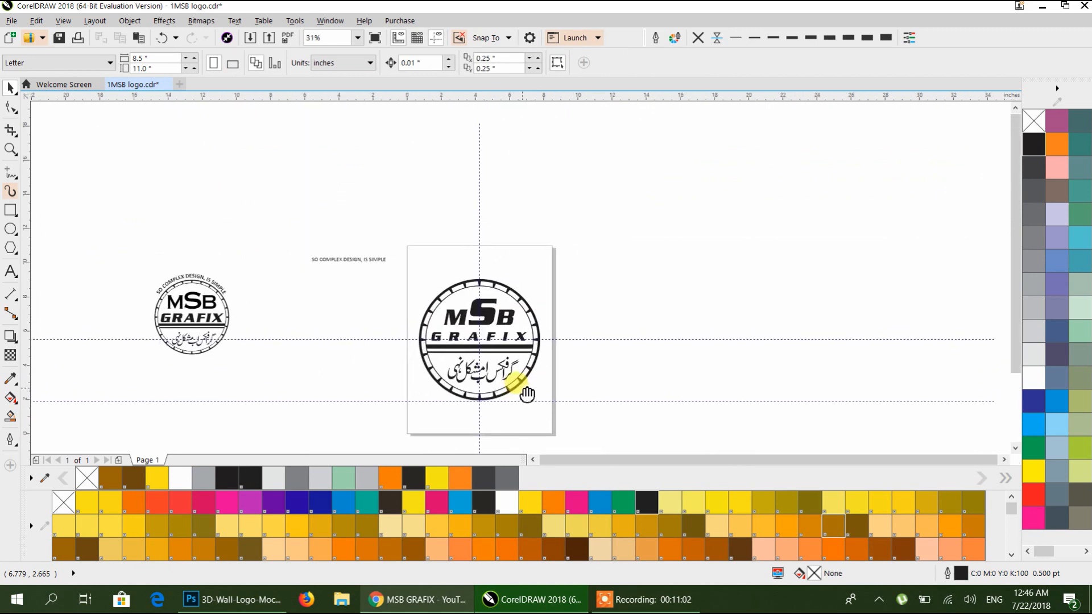
pyautogui.click(274, 238)
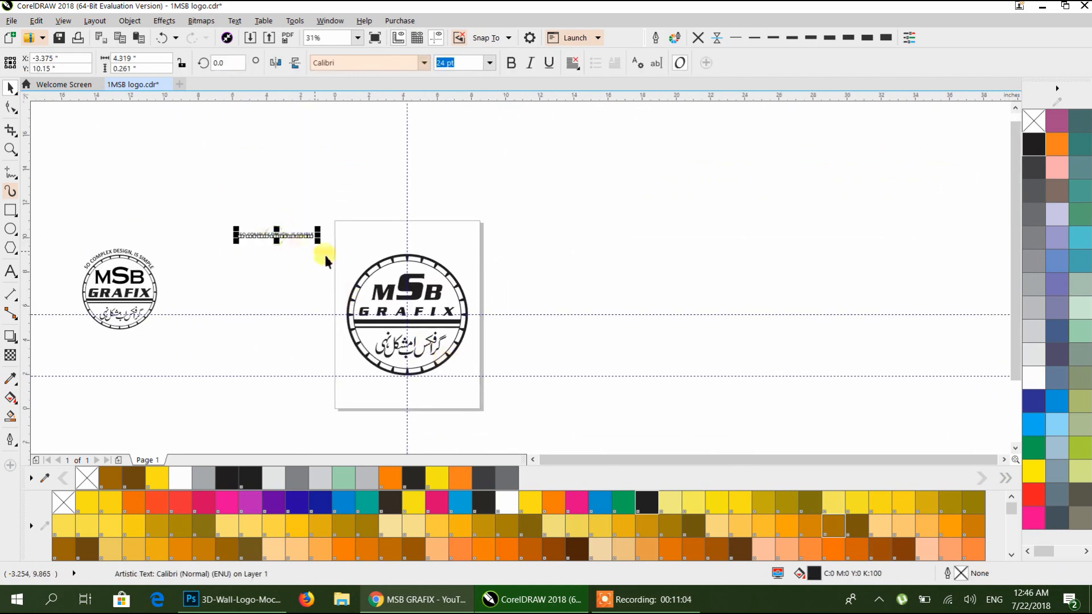
pyautogui.scroll(4, 318, 253)
pyautogui.scroll(-4, 299, 223)
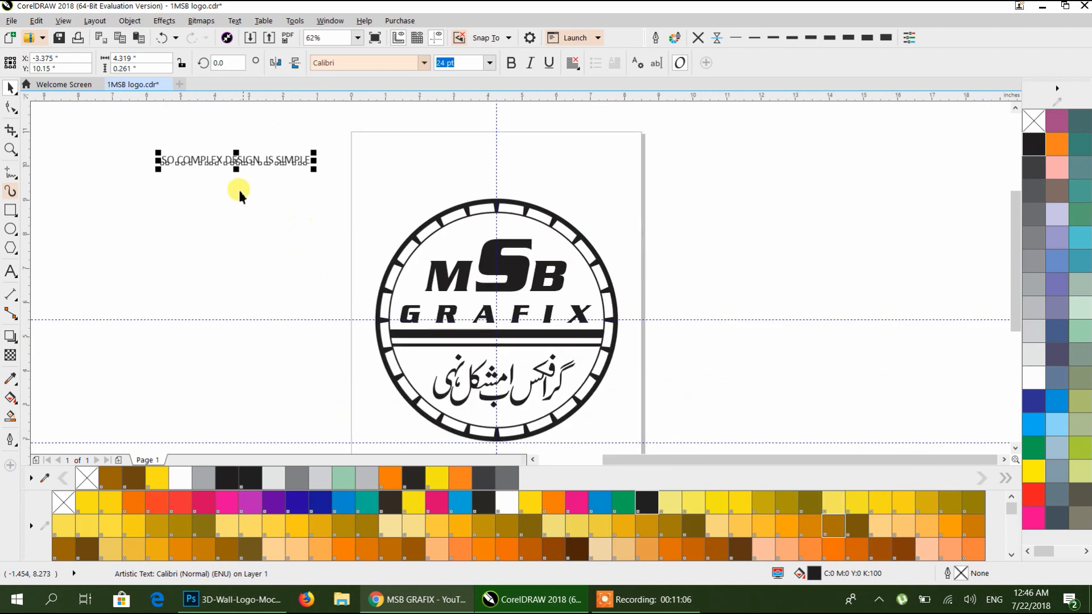
pyautogui.scroll(4, 214, 151)
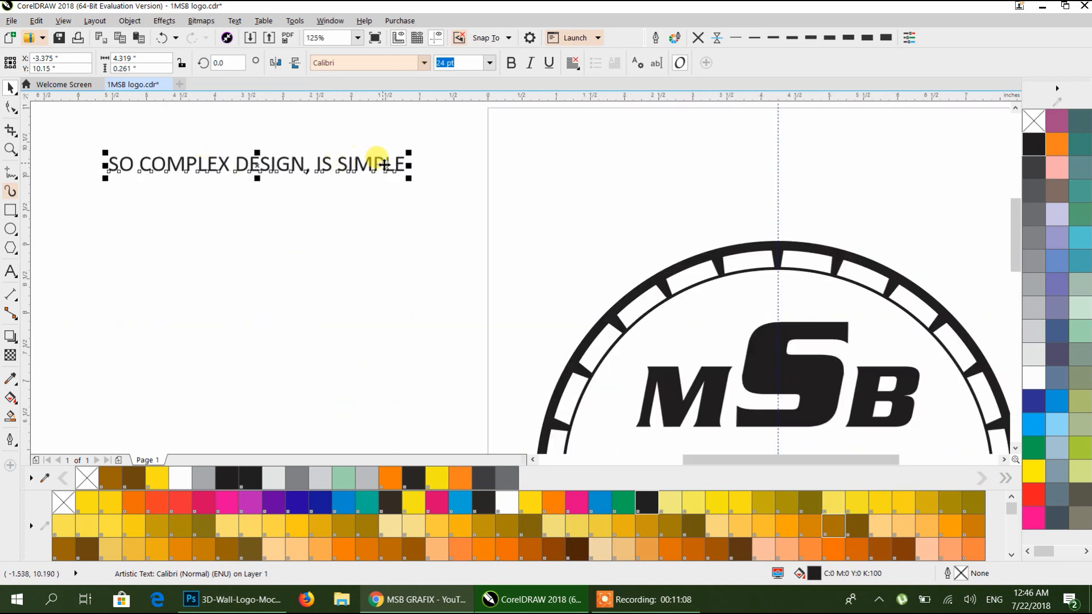
pyautogui.click(512, 64)
pyautogui.scroll(-2, 390, 195)
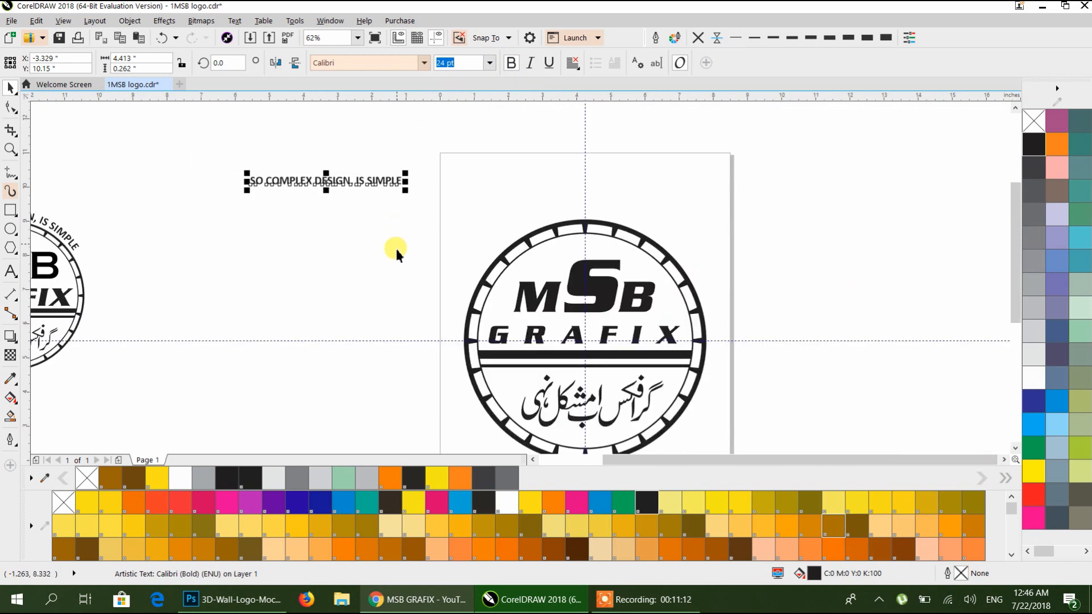
# Fit the "SO COMPLEX DESIGN, IS SIMPLE" text to the upper arc of the logo's outer circle.
pyautogui.moveTo(380, 287); pyautogui.dragTo(245, 245)
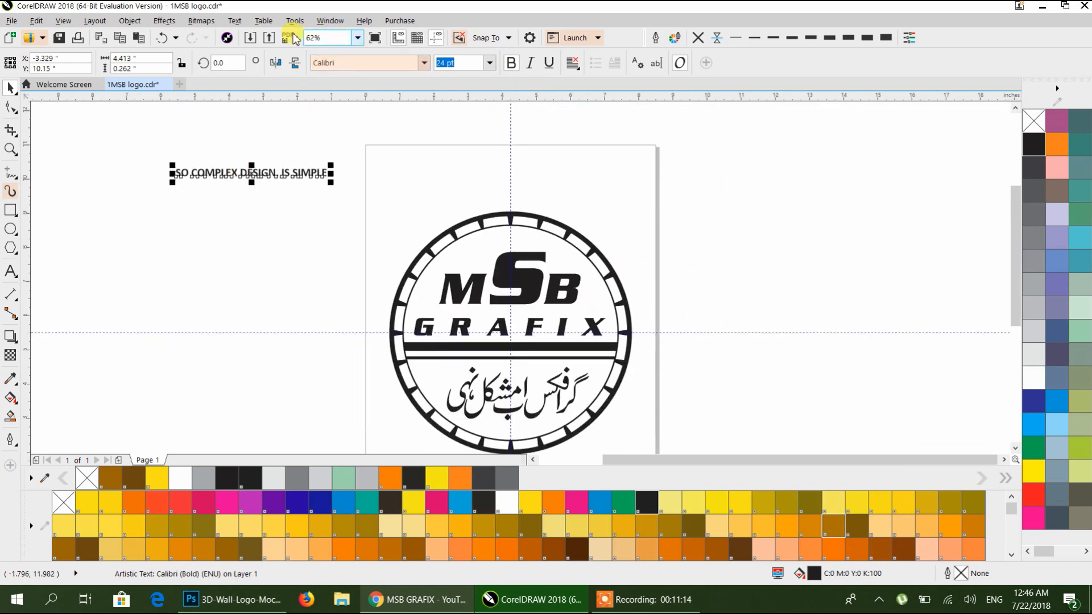
pyautogui.click(234, 21)
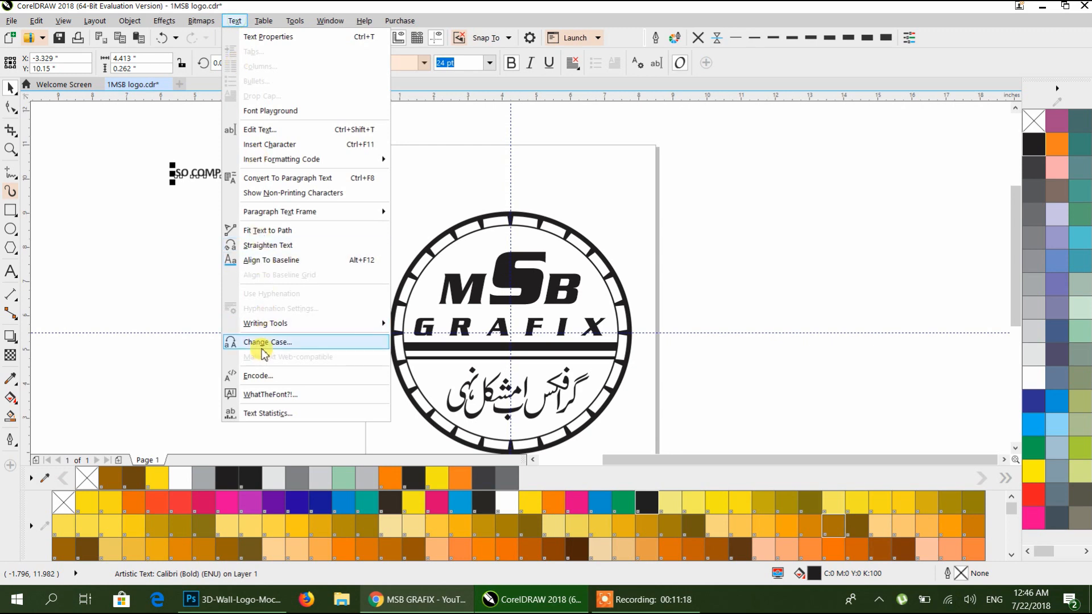
pyautogui.click(267, 230)
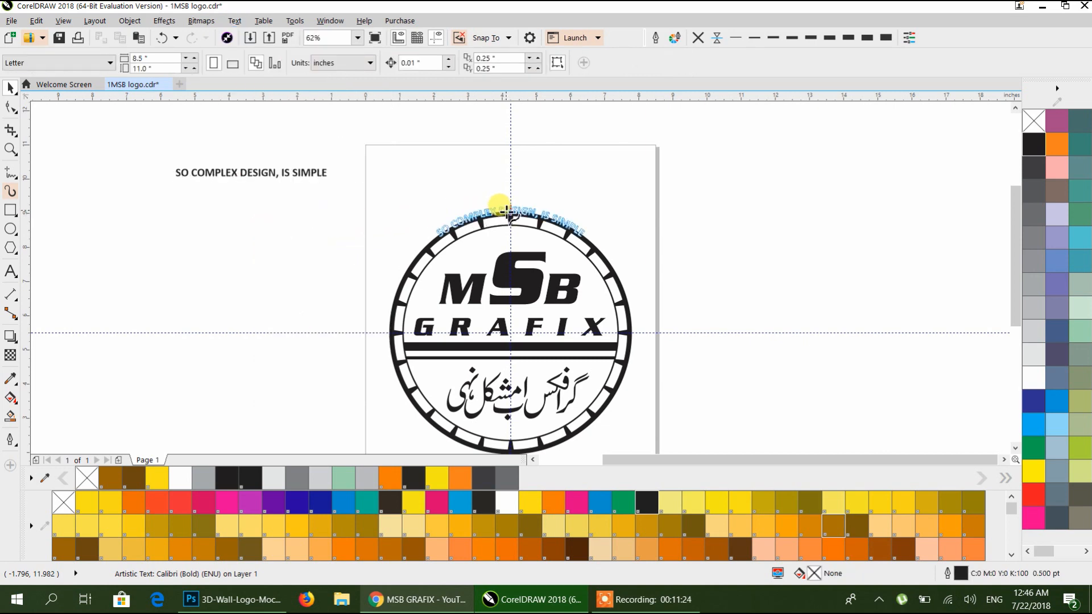
pyautogui.click(507, 214)
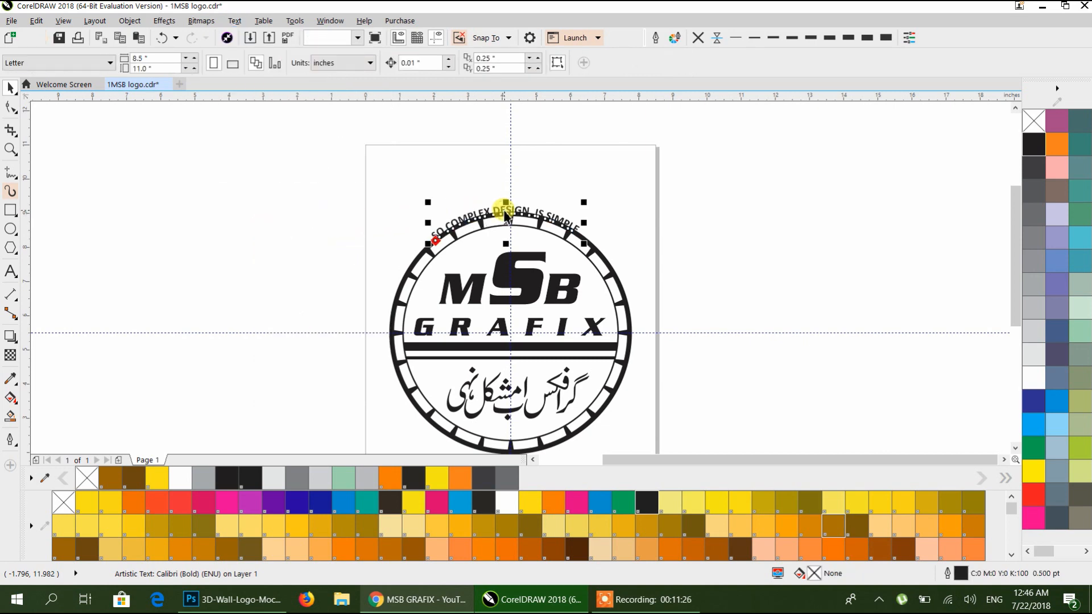
# Set the curved slogan's distance from the outer circle to 0.25 inches.
pyautogui.scroll(3, 505, 214)
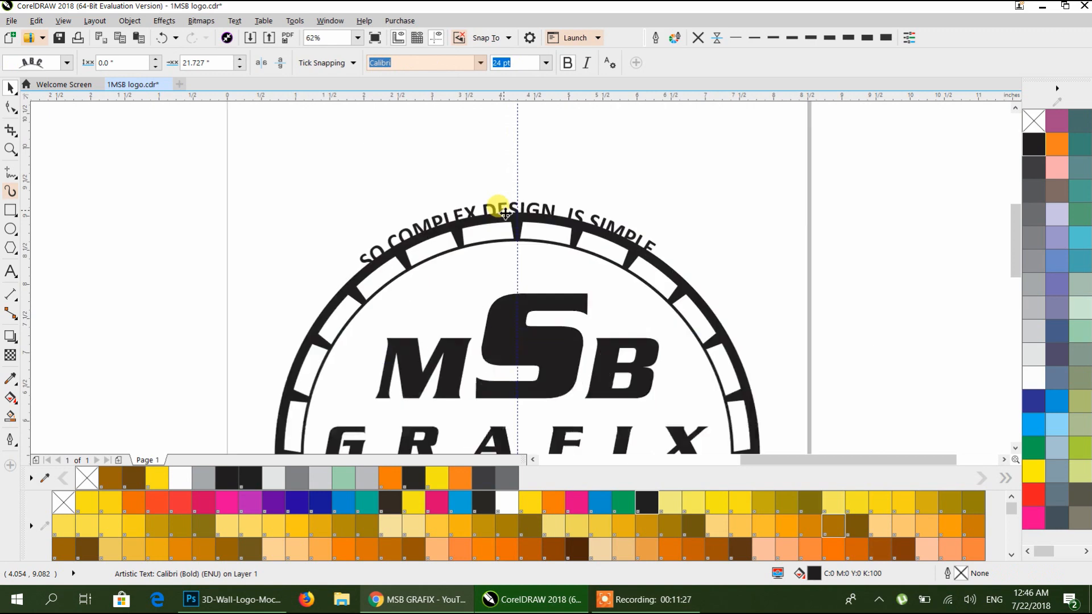
pyautogui.click(158, 61)
pyautogui.click(157, 60)
pyautogui.click(158, 60)
pyautogui.click(158, 61)
pyautogui.click(157, 60)
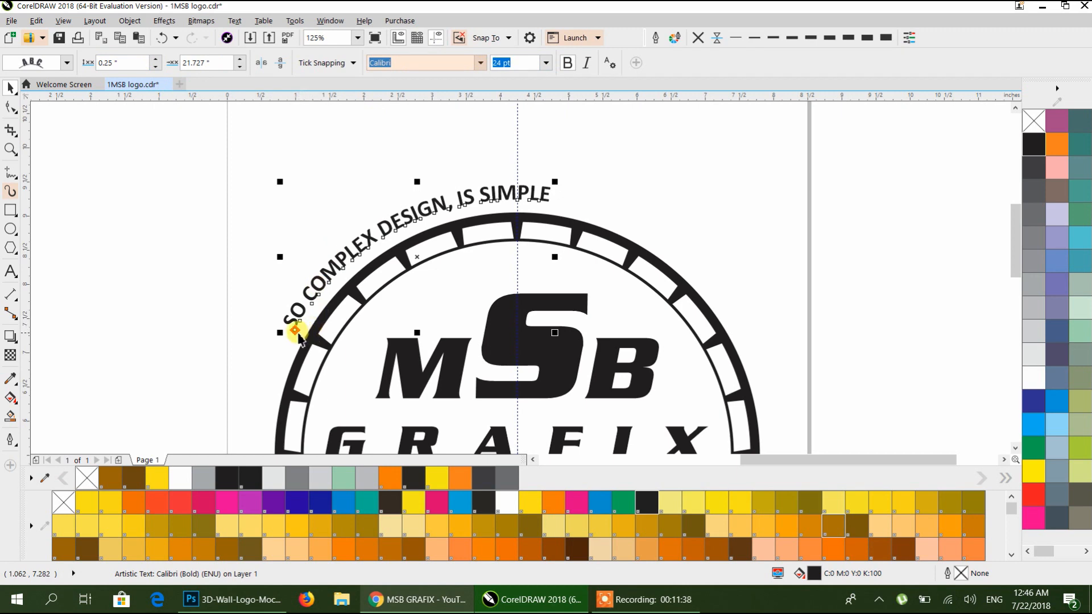
# Enlarge the curved slogan and slide it along the ring until it is centred over the top of the logo.
pyautogui.moveTo(294, 333); pyautogui.dragTo(268, 378)
pyautogui.moveTo(344, 247); pyautogui.dragTo(324, 189)
pyautogui.moveTo(701, 217); pyautogui.dragTo(771, 344)
pyautogui.click(746, 244)
# Group all 29 objects of the logo, including the curved slogan.
pyautogui.scroll(-2, 653, 193)
pyautogui.moveTo(636, 194); pyautogui.dragTo(571, 183)
pyautogui.moveTo(341, 122); pyautogui.dragTo(712, 425)
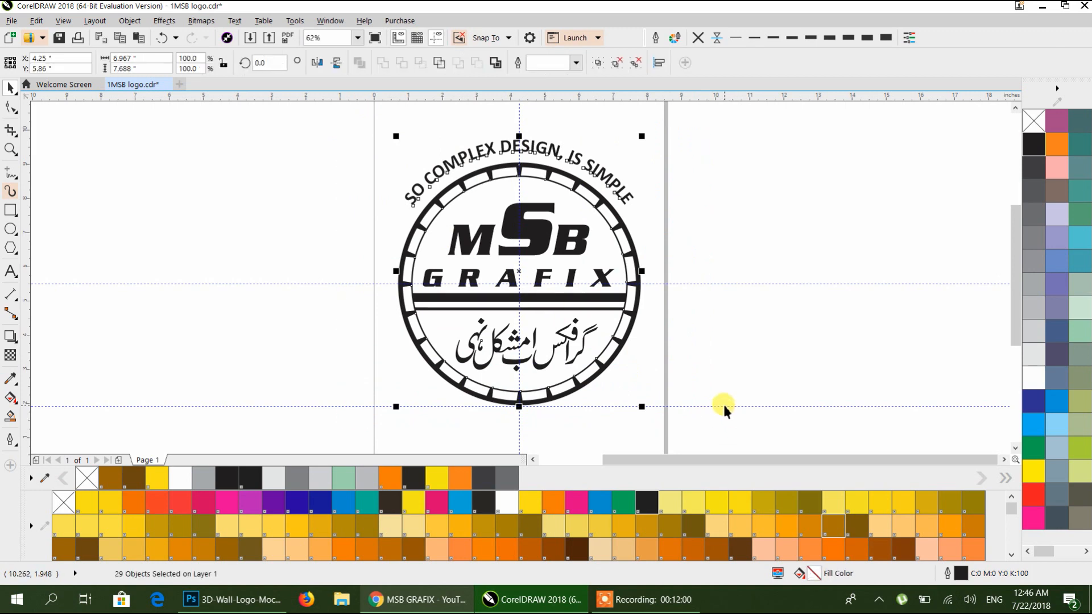
pyautogui.hotkey('ctrl', 'g')
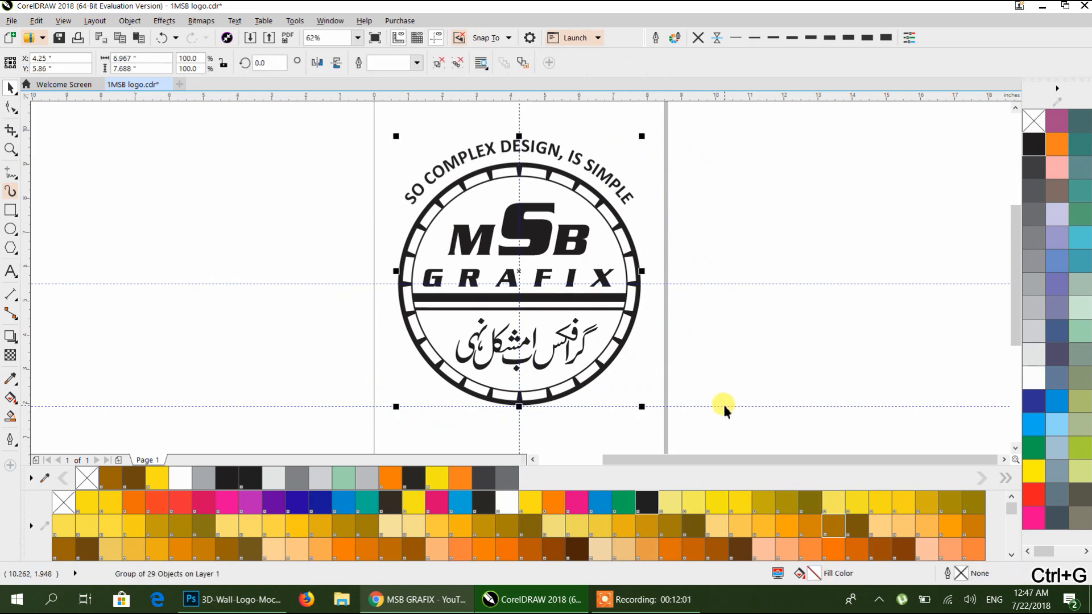
pyautogui.click(711, 339)
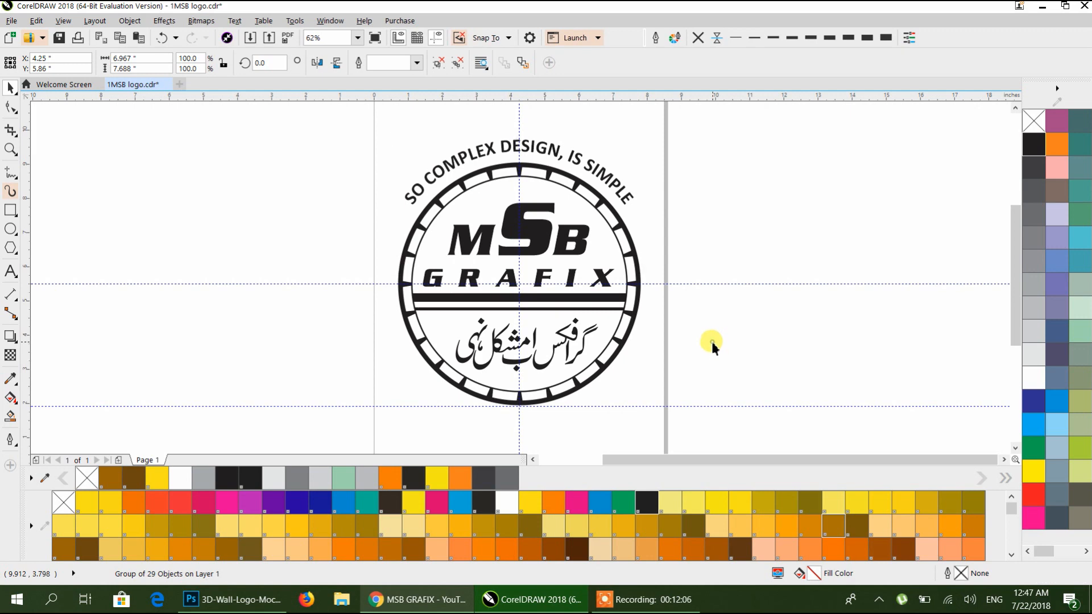
pyautogui.click(614, 301)
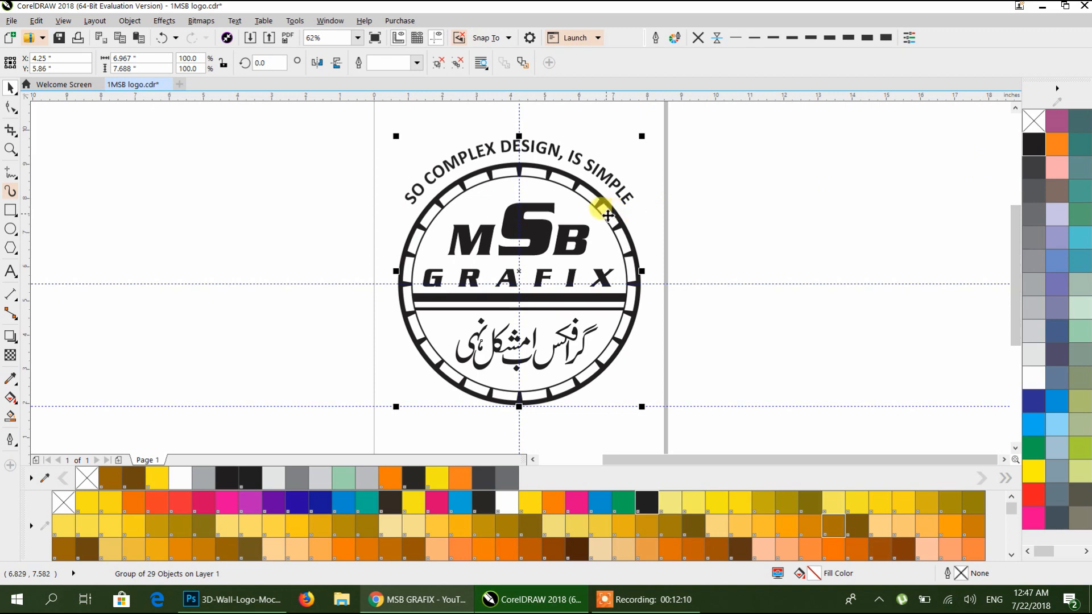
pyautogui.click(741, 216)
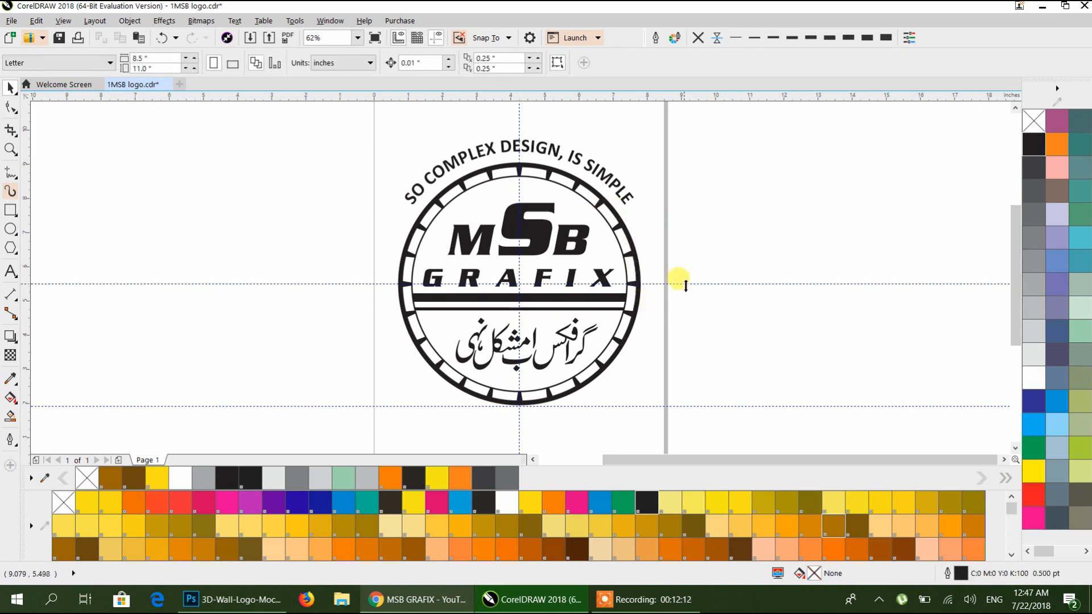
# Delete the horizontal and vertical guidelines that cross the finished logo.
pyautogui.moveTo(688, 285); pyautogui.dragTo(722, 407)
pyautogui.click(722, 407)
pyautogui.press('Delete')
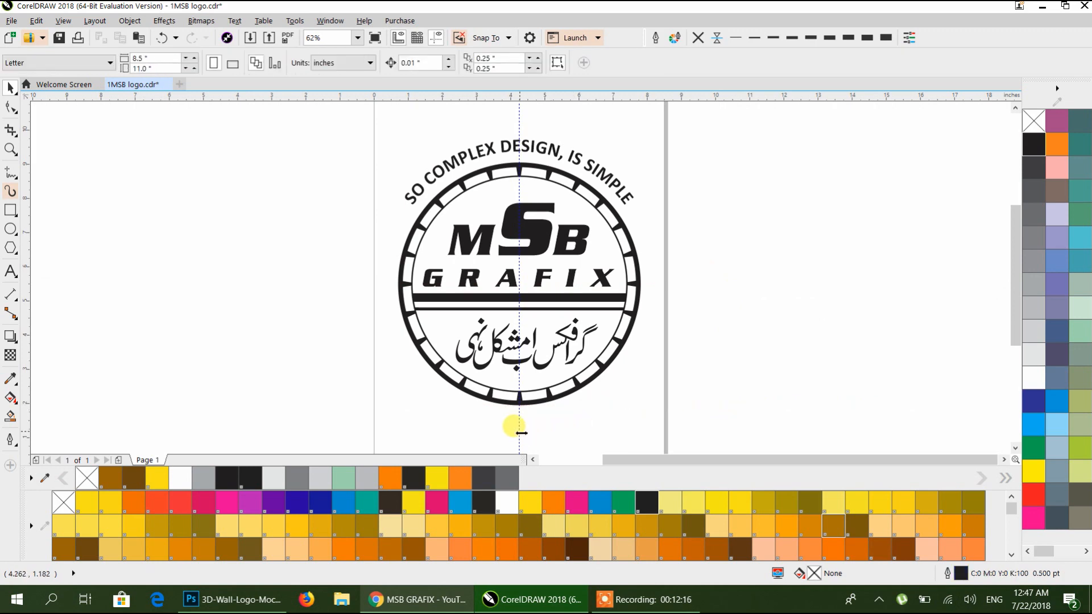
# Move the grouped logo off the page to sit directly beside the original MSB GRAFIX logo for comparison.
pyautogui.scroll(-1, 668, 254)
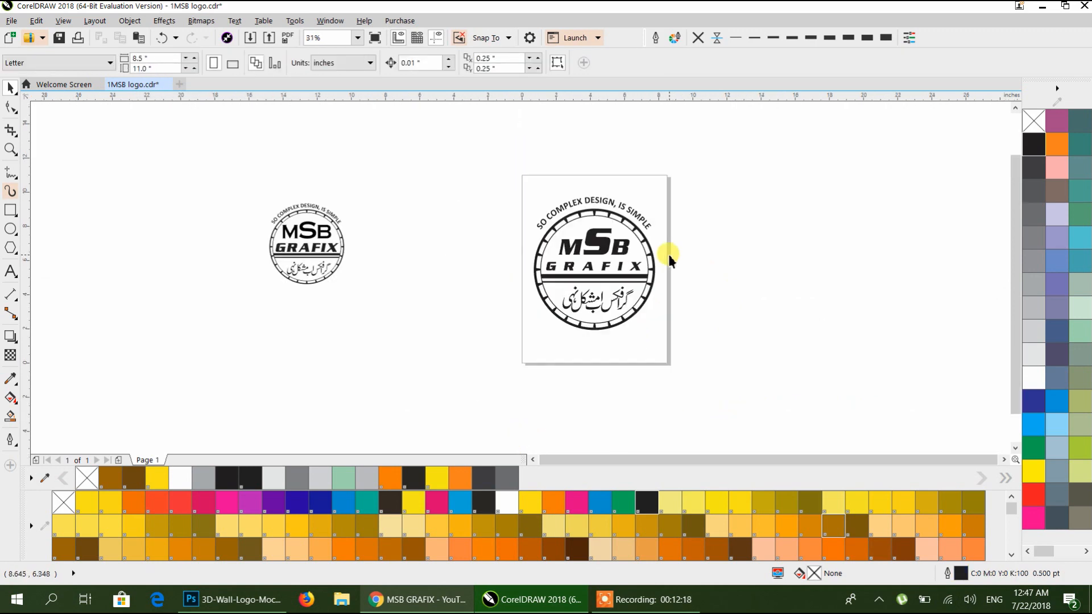
pyautogui.moveTo(610, 250); pyautogui.dragTo(429, 229)
pyautogui.moveTo(476, 316); pyautogui.dragTo(401, 264)
pyautogui.scroll(1, 392, 254)
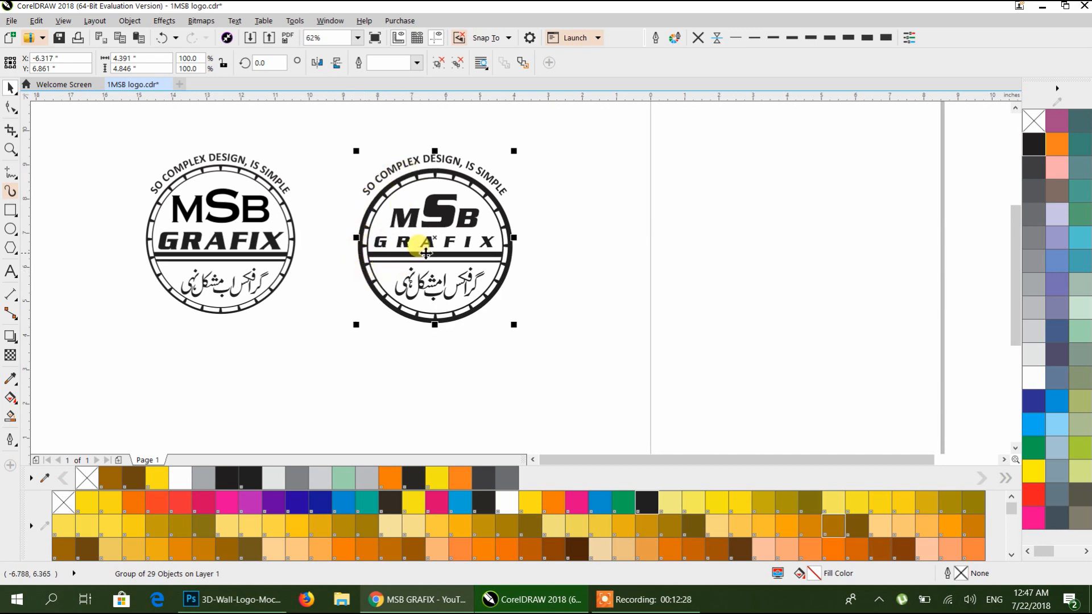
pyautogui.moveTo(438, 255); pyautogui.dragTo(386, 248)
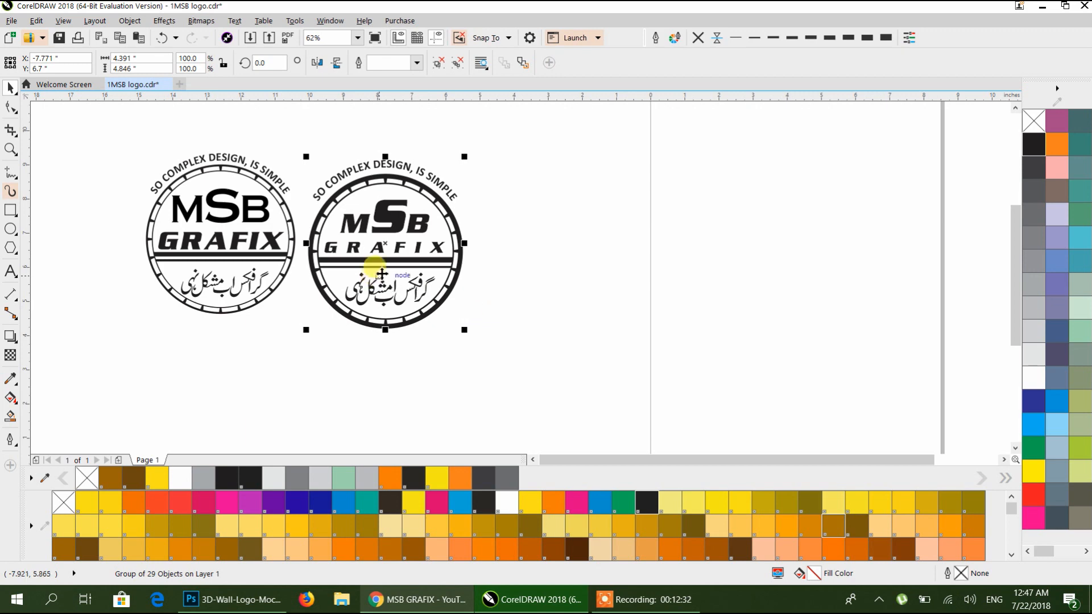
pyautogui.scroll(2, 380, 271)
pyautogui.moveTo(381, 274); pyautogui.dragTo(593, 303)
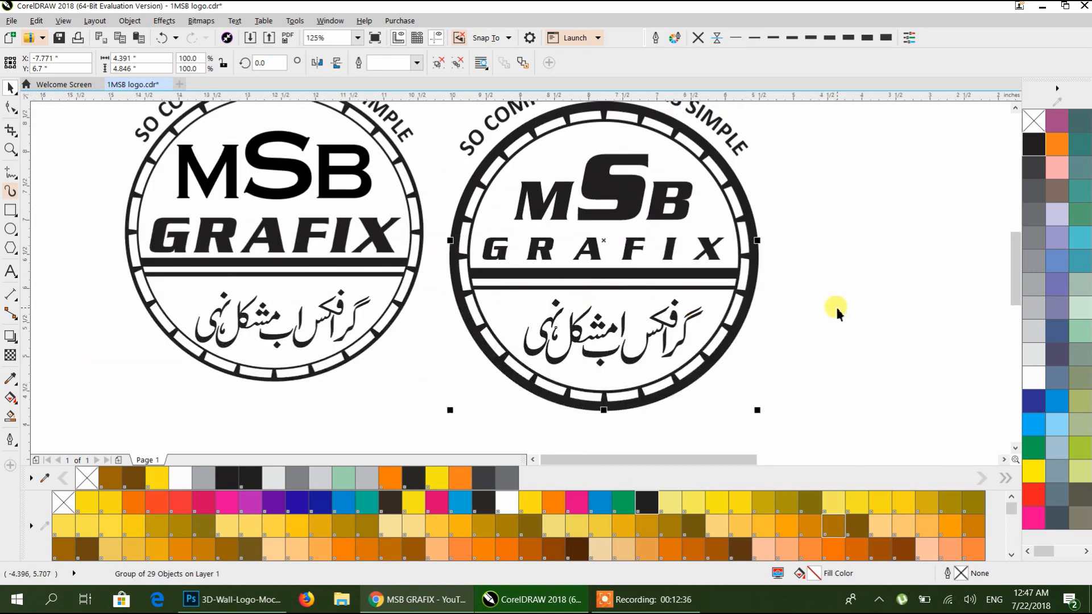
# Shift the new logo away from the original, leaving a wide gap between the two on the pasteboard.
pyautogui.click(835, 304)
pyautogui.scroll(-2, 759, 294)
pyautogui.moveTo(758, 293); pyautogui.dragTo(418, 278)
pyautogui.scroll(-2, 659, 304)
pyautogui.scroll(-2, 446, 263)
pyautogui.click(452, 273)
pyautogui.scroll(2, 419, 278)
pyautogui.scroll(2, 218, 253)
pyautogui.moveTo(219, 253); pyautogui.dragTo(392, 253)
pyautogui.scroll(-2, 607, 260)
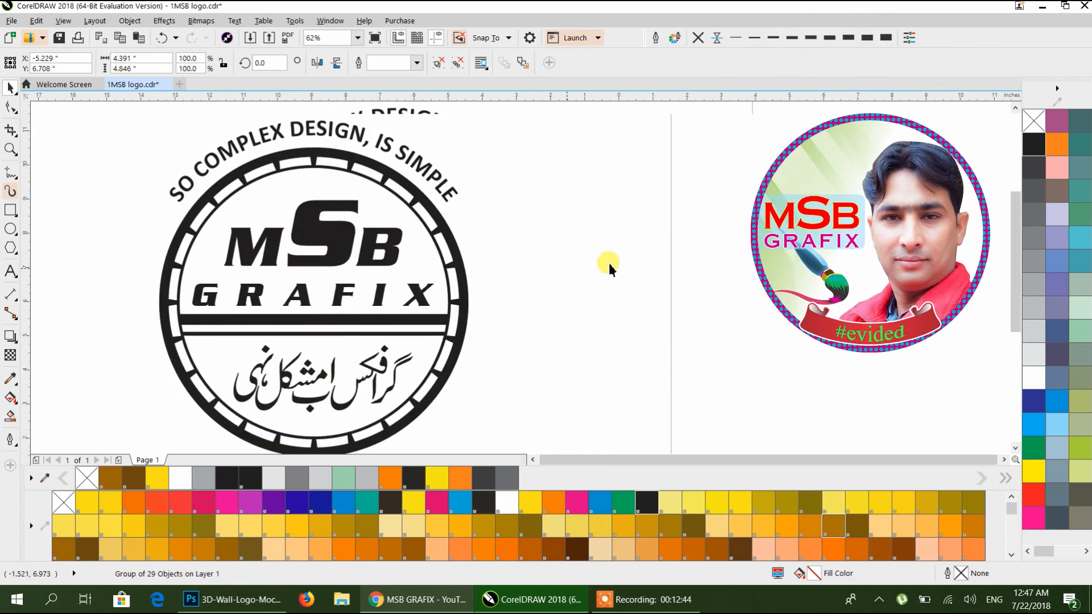
# Export only the selected logo as a PSD named 1MSB logo 111 at 250 dpi in CMYK with a transparent background.
pyautogui.hotkey('ctrl', 'e')
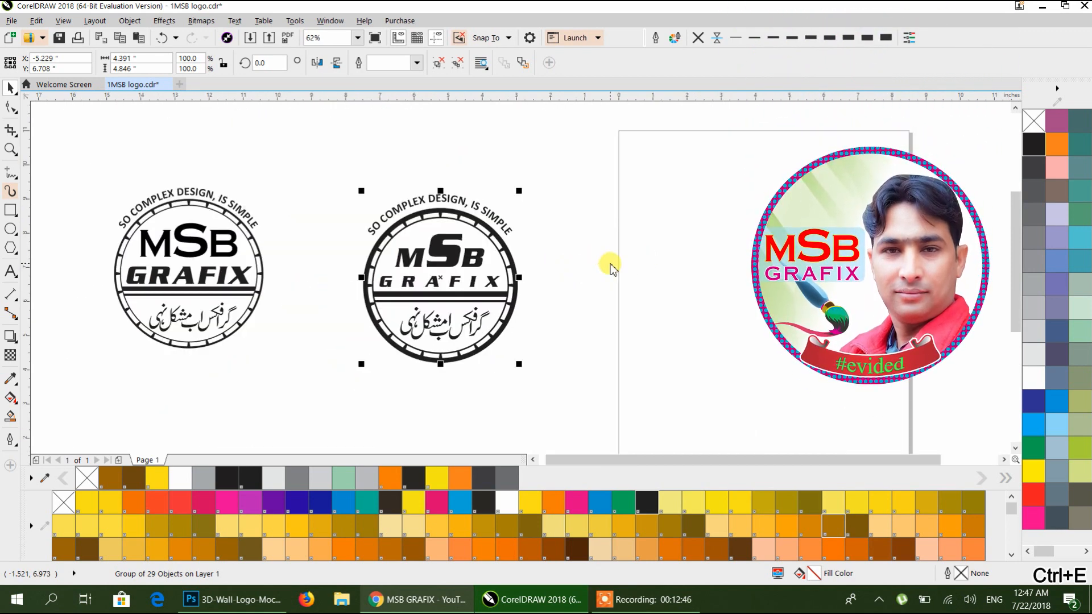
pyautogui.click(170, 238)
pyautogui.moveTo(171, 237); pyautogui.dragTo(126, 238)
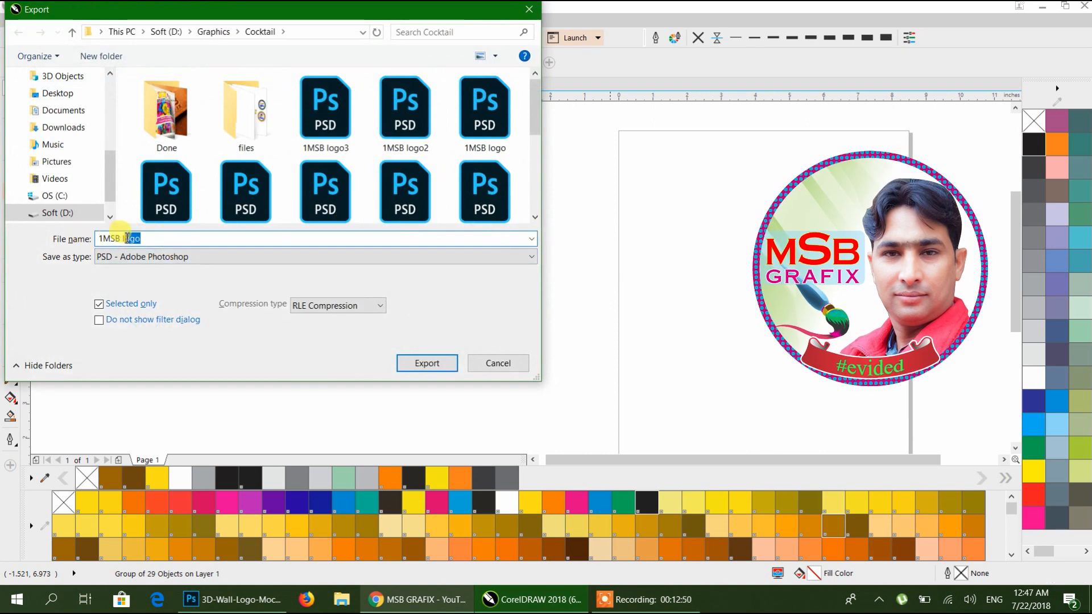
pyautogui.click(150, 238)
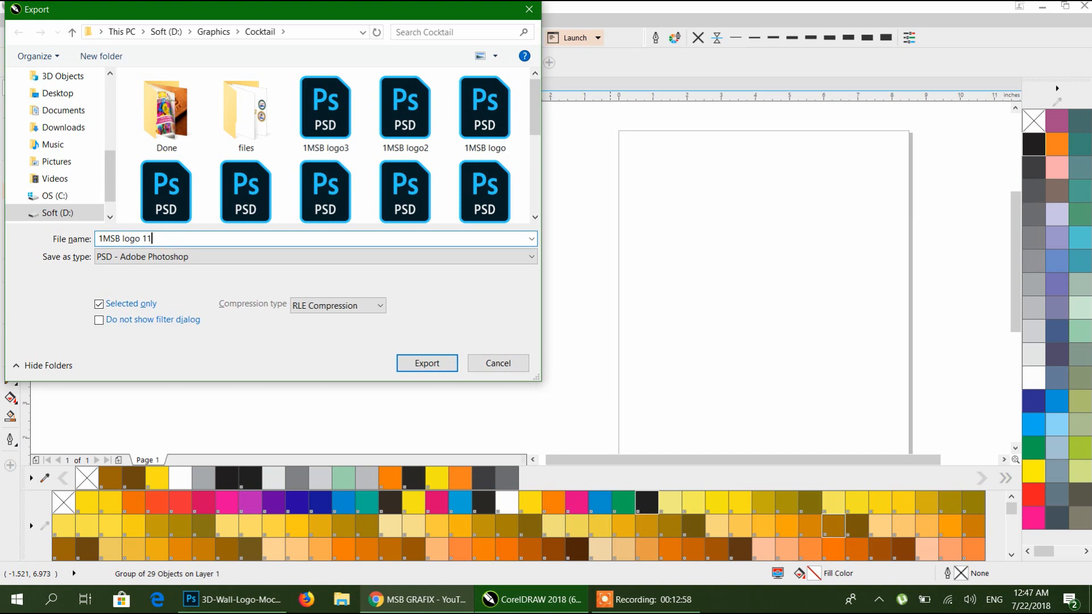
pyautogui.click(125, 257)
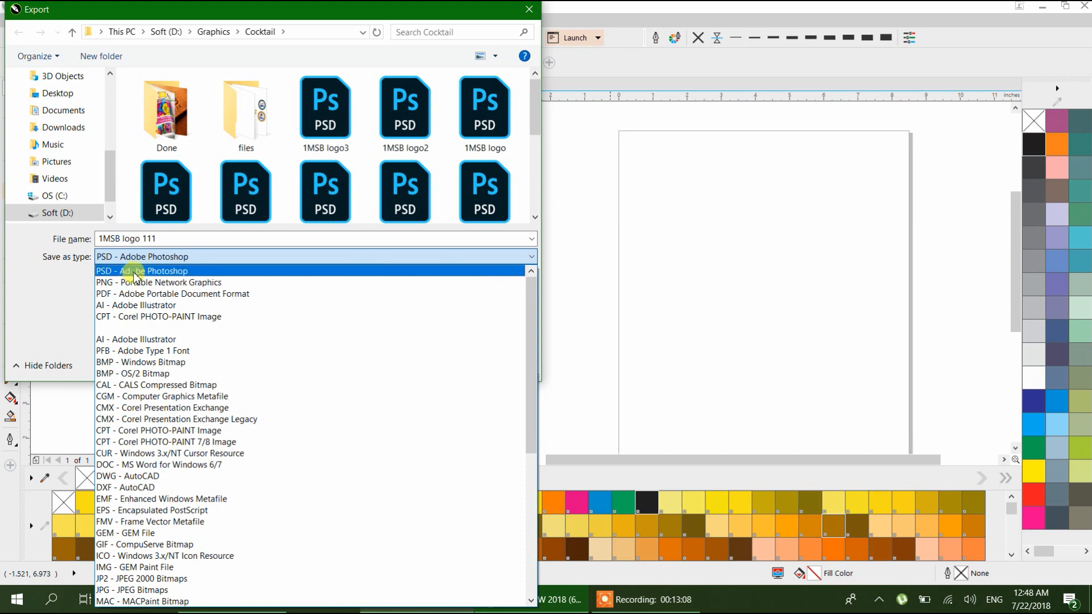
pyautogui.click(135, 272)
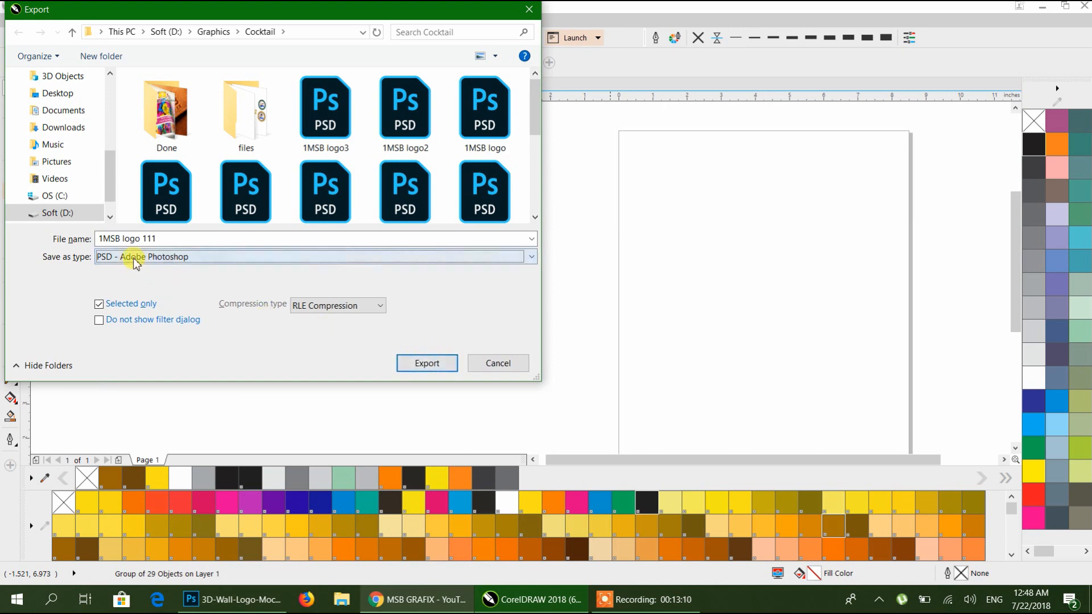
pyautogui.click(420, 368)
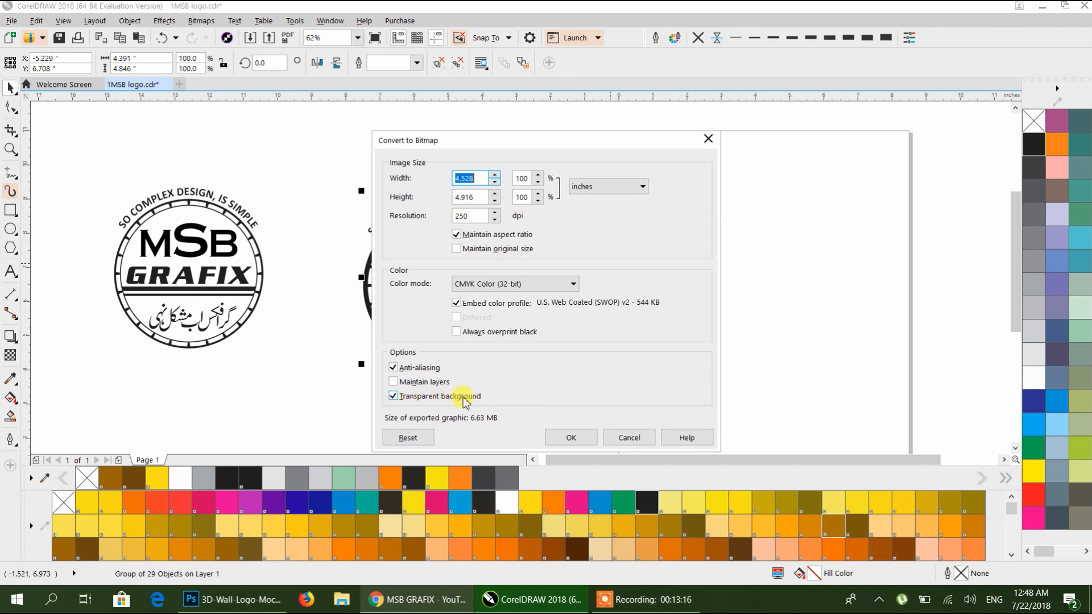
pyautogui.click(570, 438)
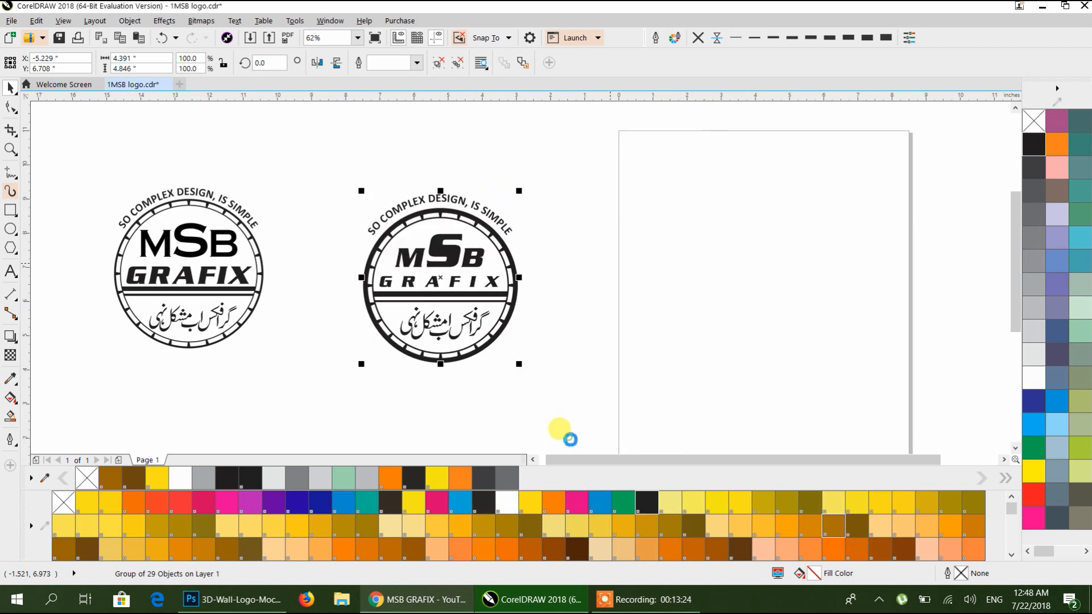
pyautogui.click(555, 329)
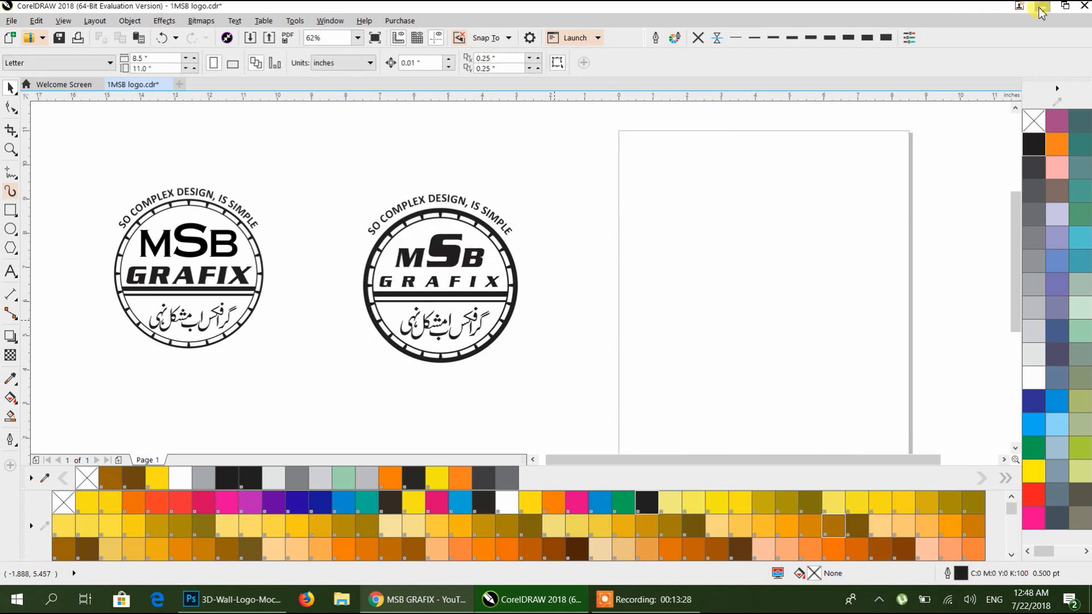
pyautogui.click(1040, 9)
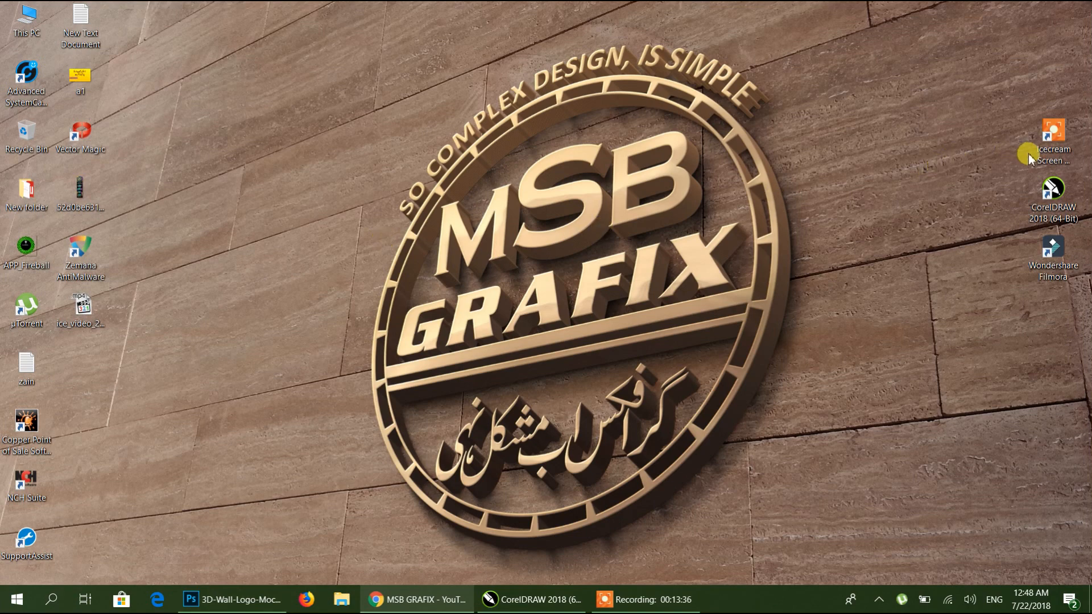
pyautogui.click(1052, 137)
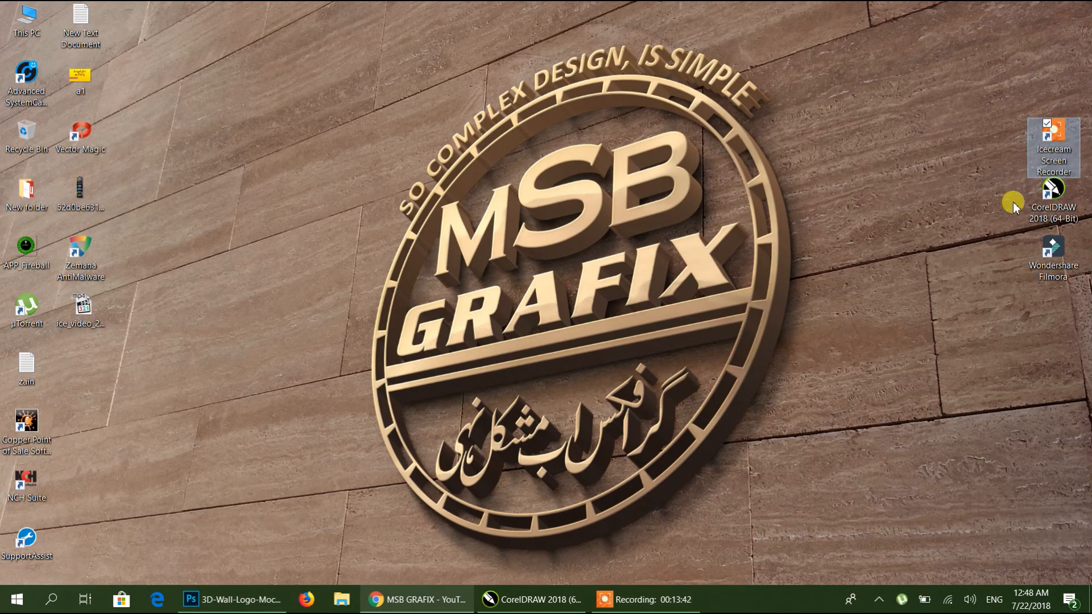
pyautogui.click(1046, 278)
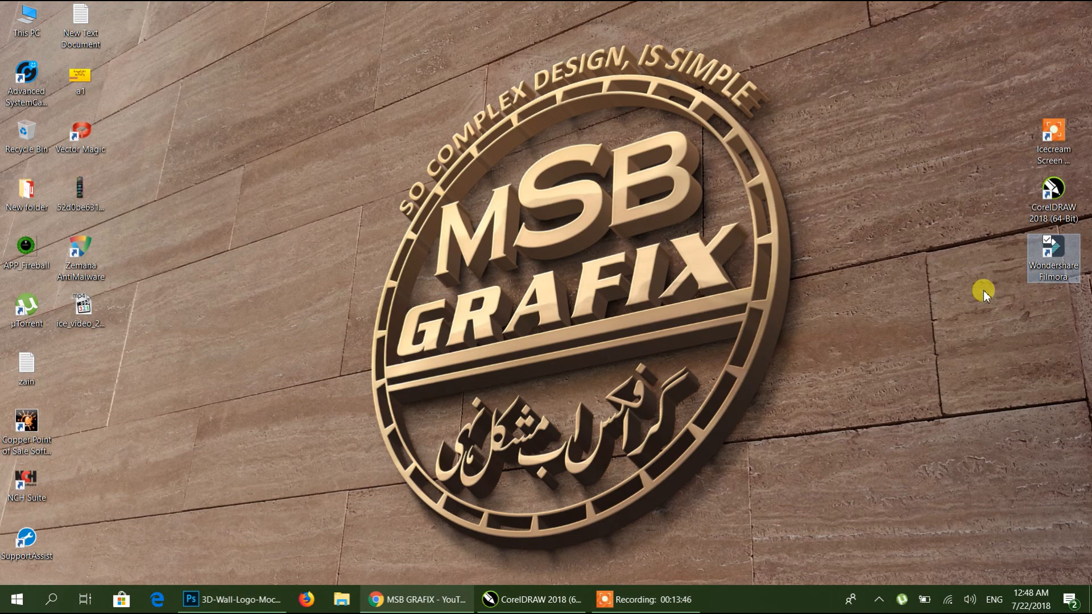
pyautogui.click(906, 284)
pyautogui.click(277, 602)
pyautogui.click(380, 604)
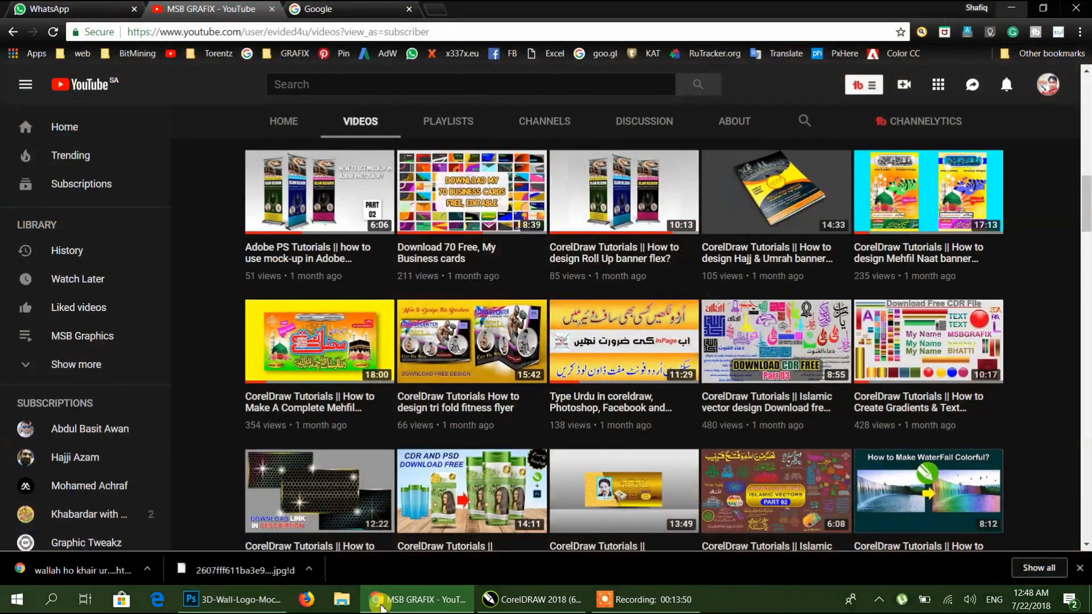
pyautogui.click(379, 604)
# Switch to Photoshop and open the contents of the mockup's "Your logo here" smart object and the exported 1MSB logo 111 file.
pyautogui.click(248, 603)
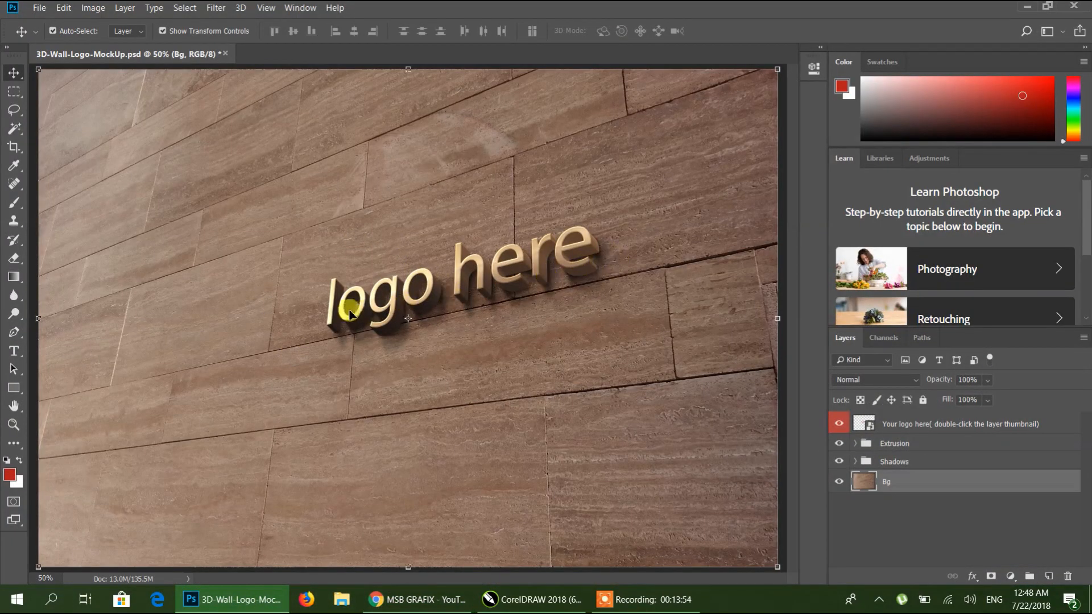
pyautogui.doubleClick(872, 430)
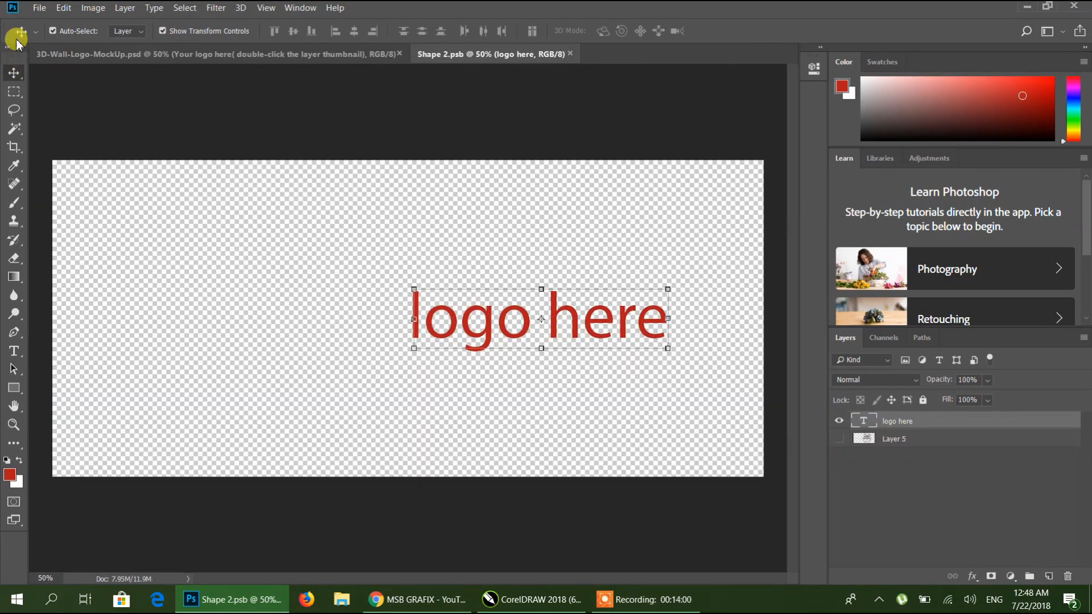
pyautogui.click(39, 7)
pyautogui.click(48, 35)
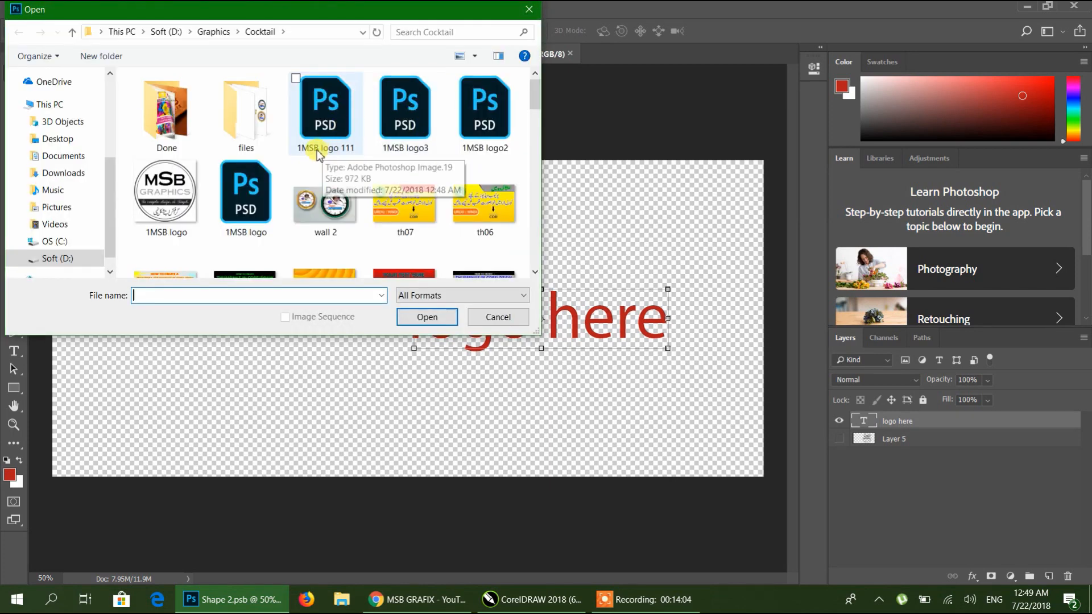
pyautogui.click(327, 151)
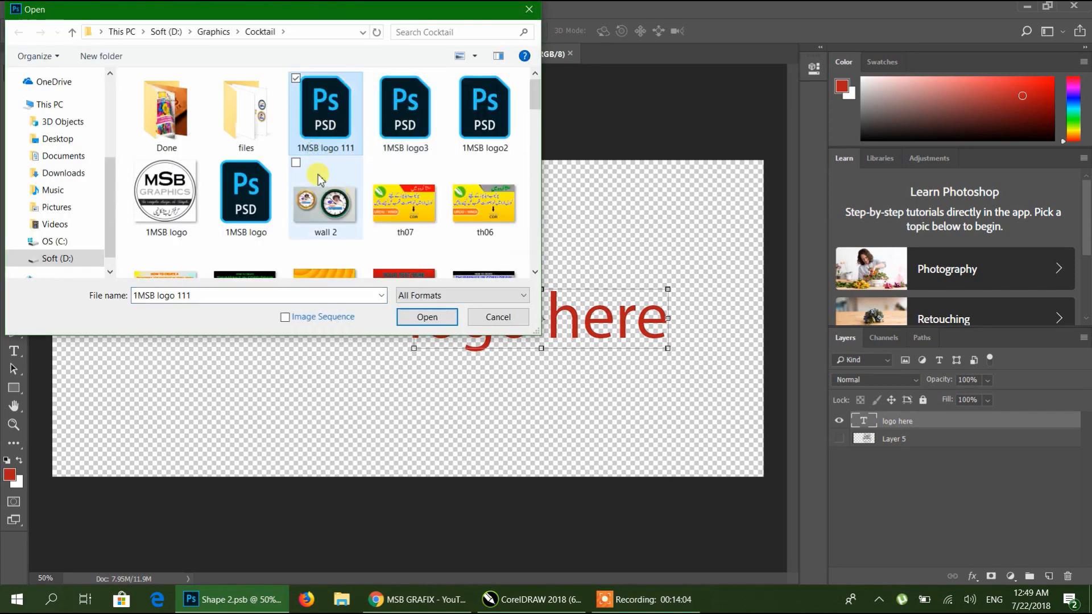
pyautogui.click(437, 318)
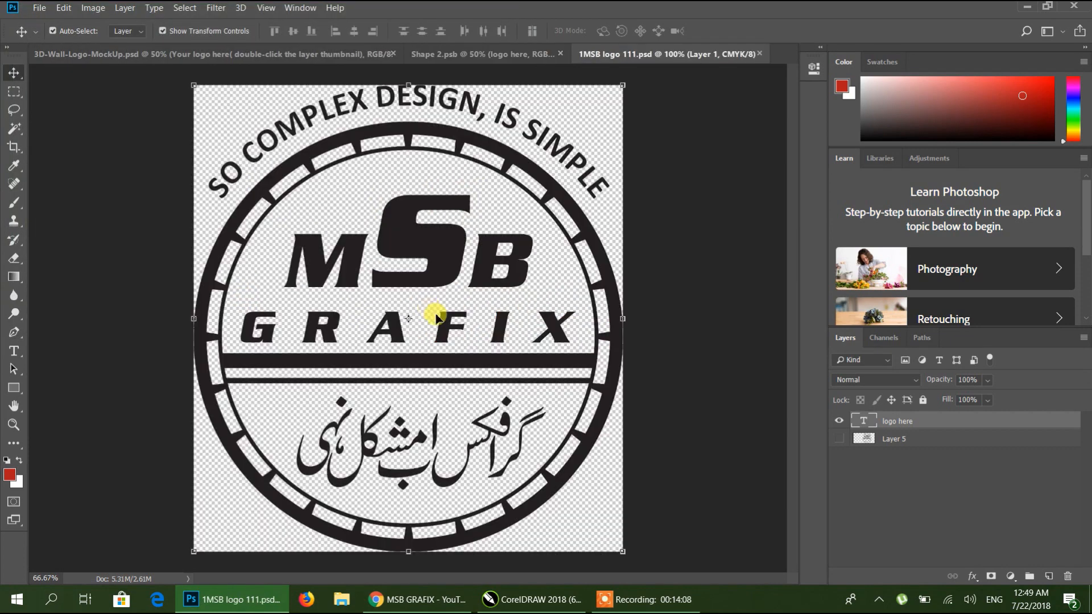
# Copy the whole logo image, hide the "logo here" text layer in Shape 2.psb, and paste the logo there.
pyautogui.hotkey('ctrl', 'a')
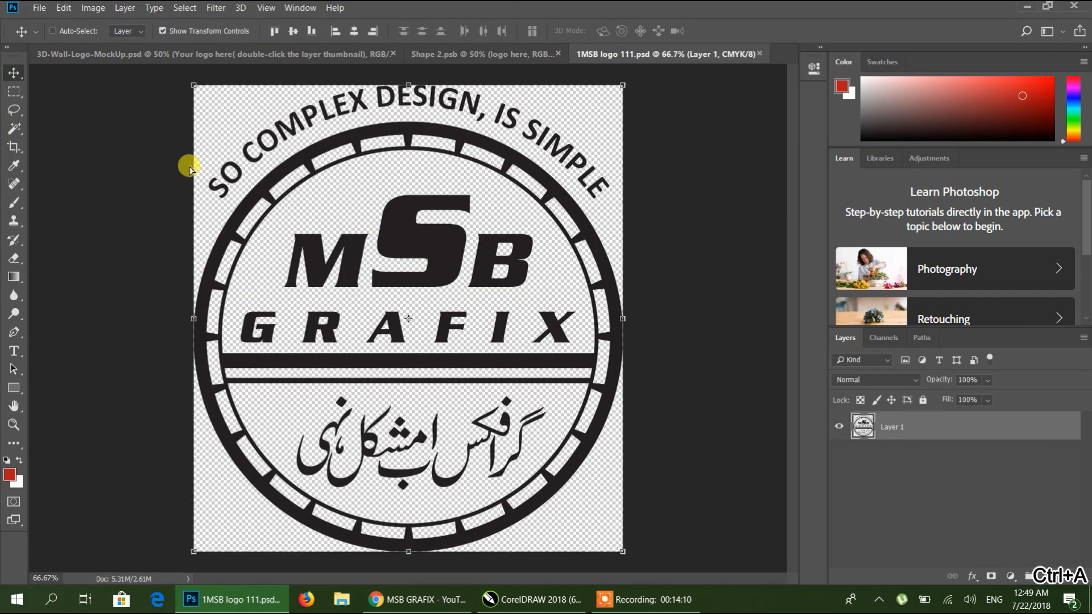
pyautogui.hotkey('ctrl', 'c')
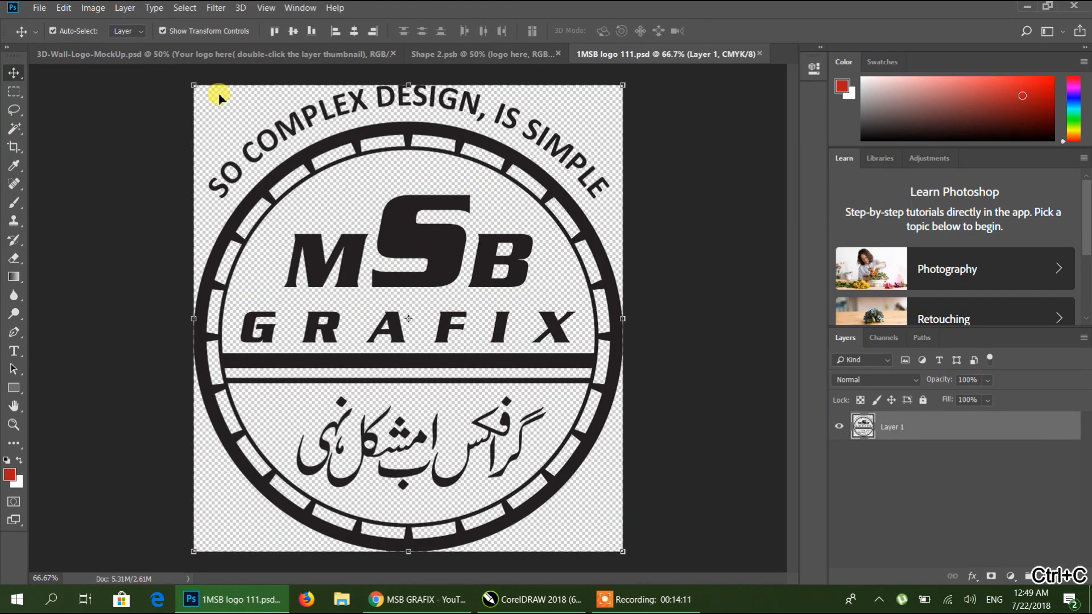
pyautogui.click(442, 55)
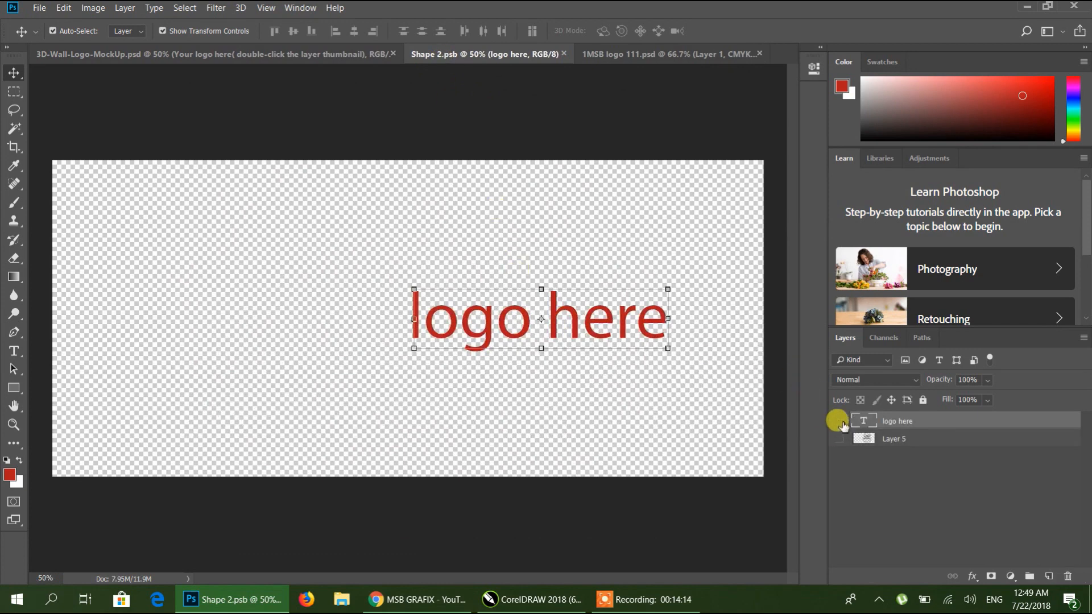
pyautogui.click(838, 421)
pyautogui.hotkey('ctrl', 'v')
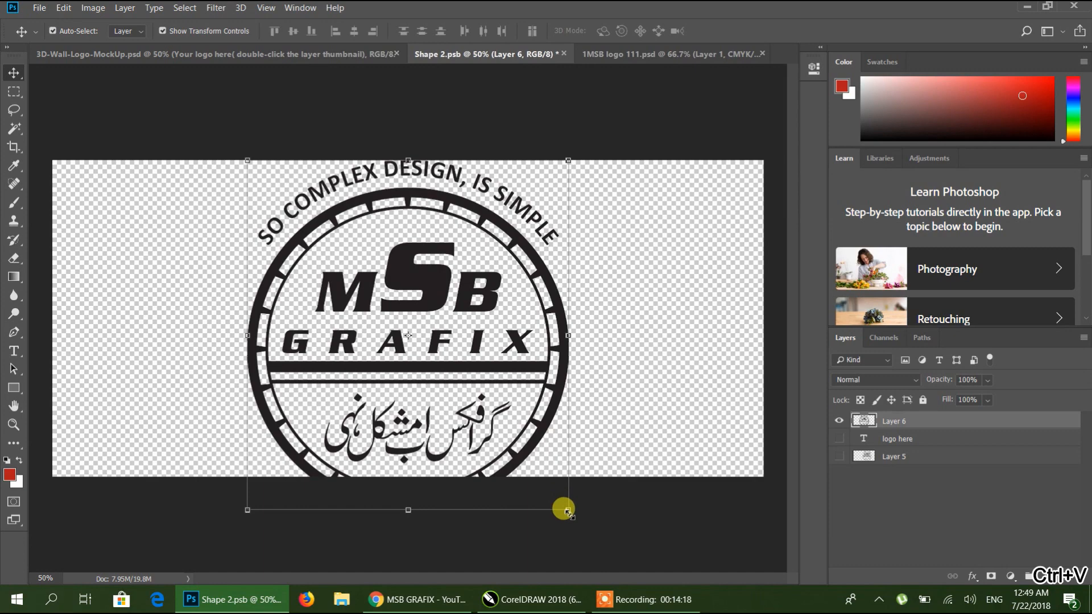
# Scale the pasted logo down to fit within the canvas height and move it to where the placeholder text was.
pyautogui.moveTo(568, 512); pyautogui.dragTo(496, 436)
pyautogui.press('Return')
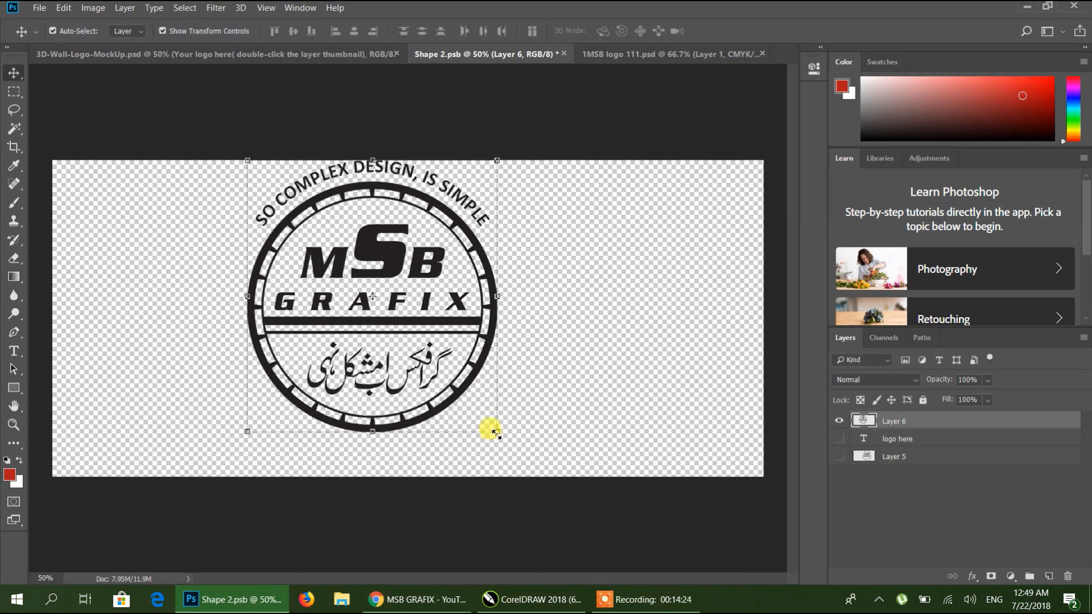
pyautogui.moveTo(397, 259); pyautogui.dragTo(544, 274)
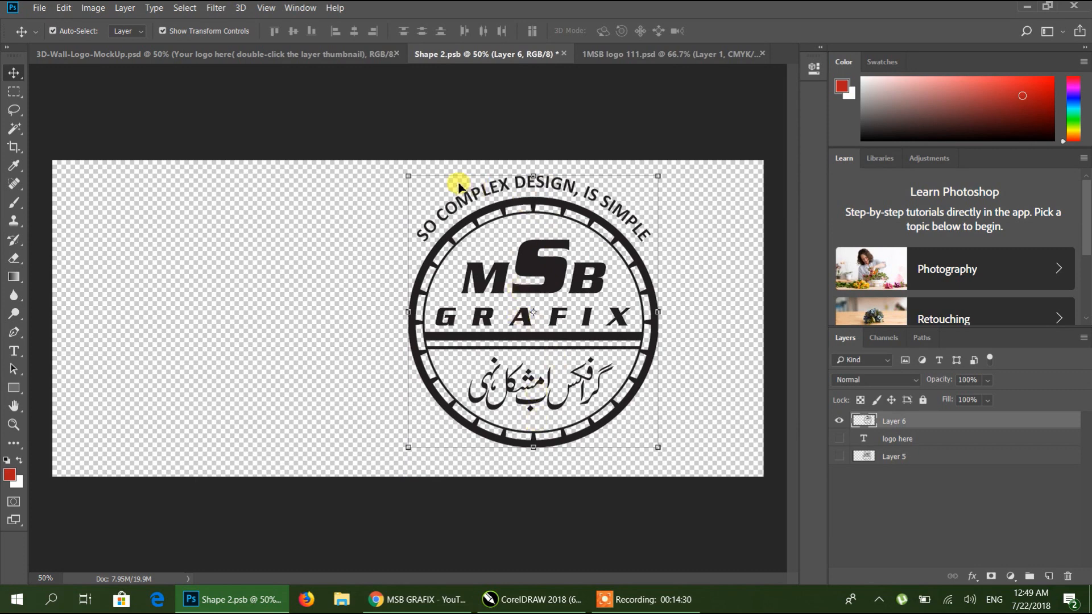
# Save the smart object with the new logo and close Shape 2.psb and 1MSB logo 111.psd, keeping the wall mockup open.
pyautogui.hotkey('ctrl', 's')
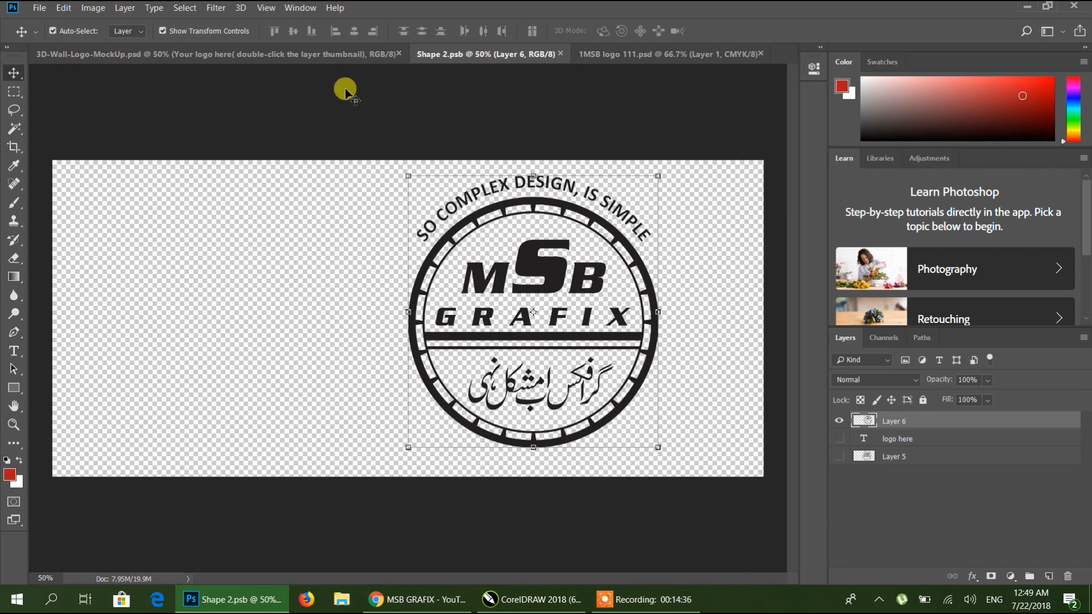
pyautogui.click(336, 55)
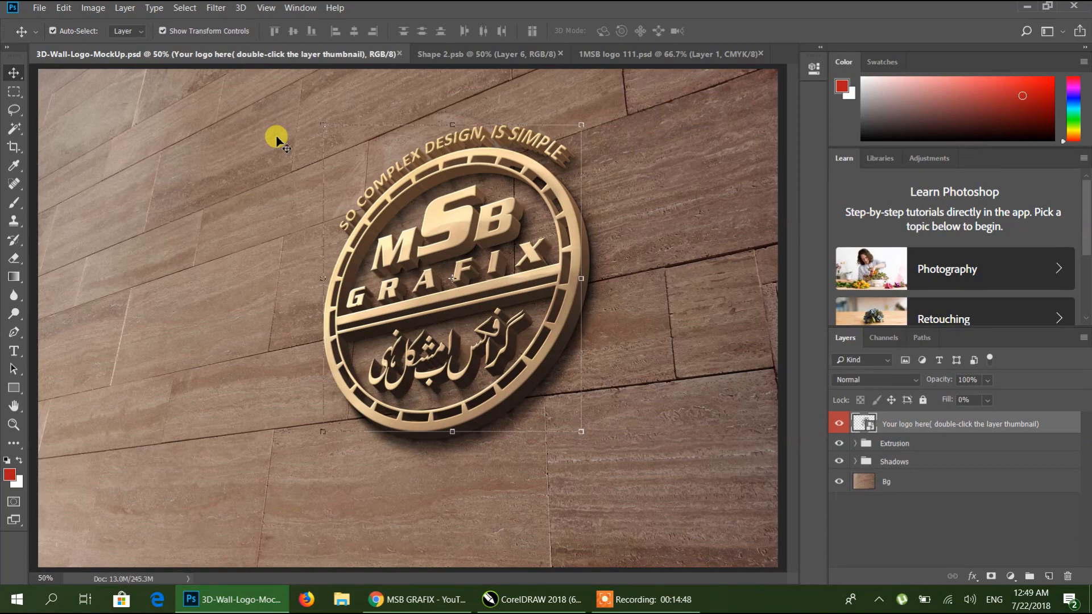
pyautogui.doubleClick(872, 427)
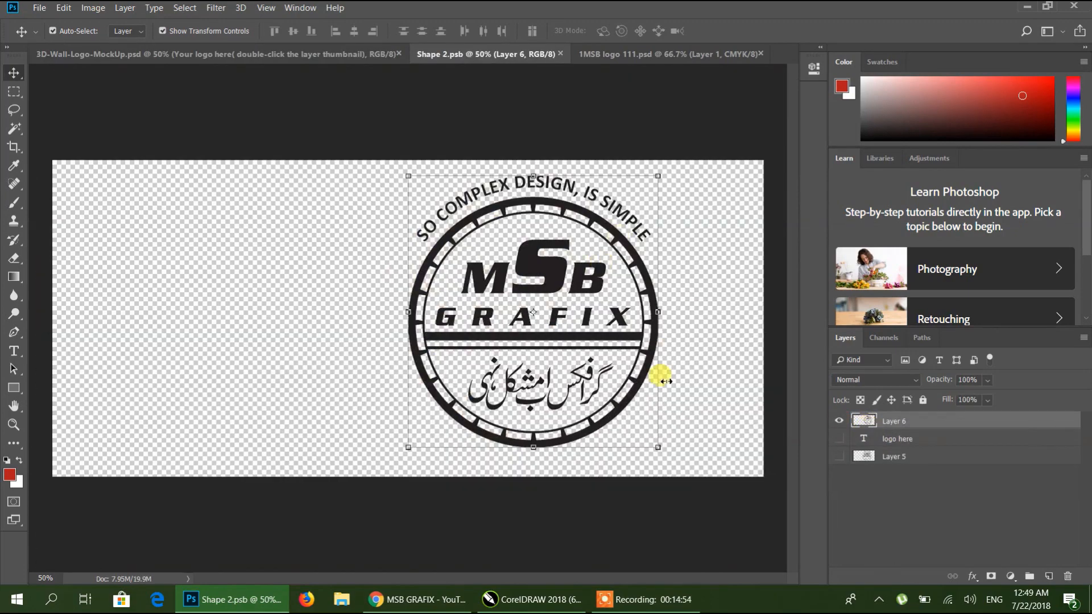
pyautogui.click(561, 54)
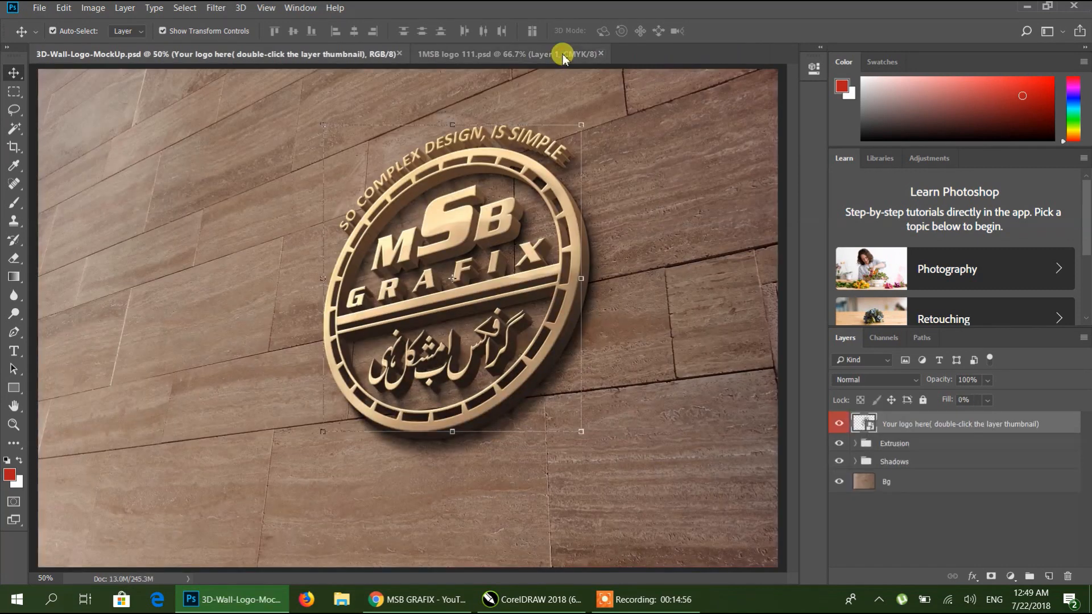
pyautogui.click(598, 54)
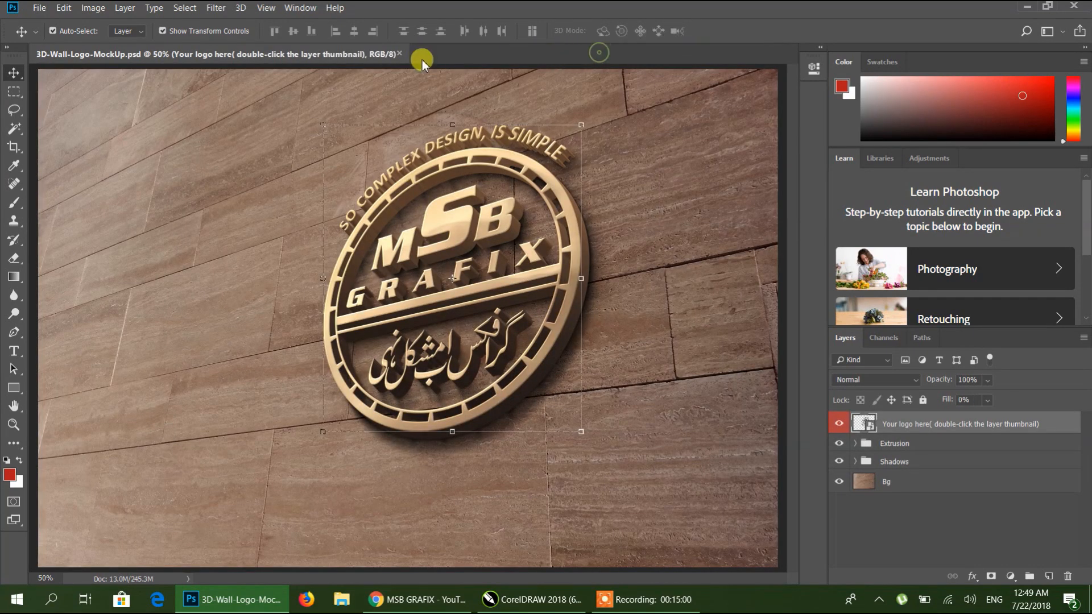
# Open the mockup's logo smart object, hide Layer 6, show the "logo here" text layer, save it and check the wall mockup.
pyautogui.doubleClick(856, 426)
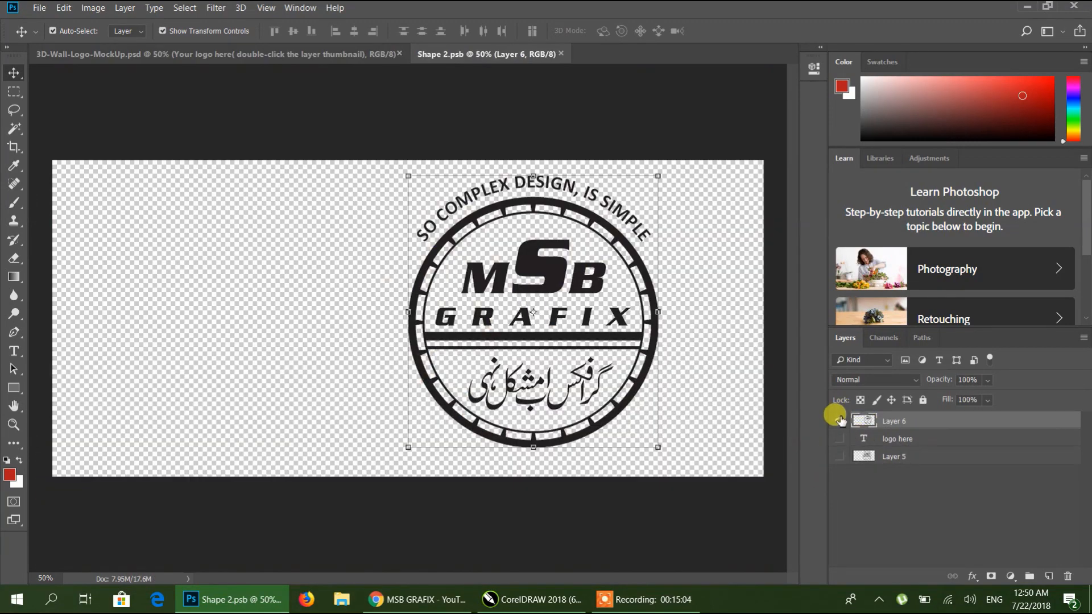
pyautogui.click(839, 421)
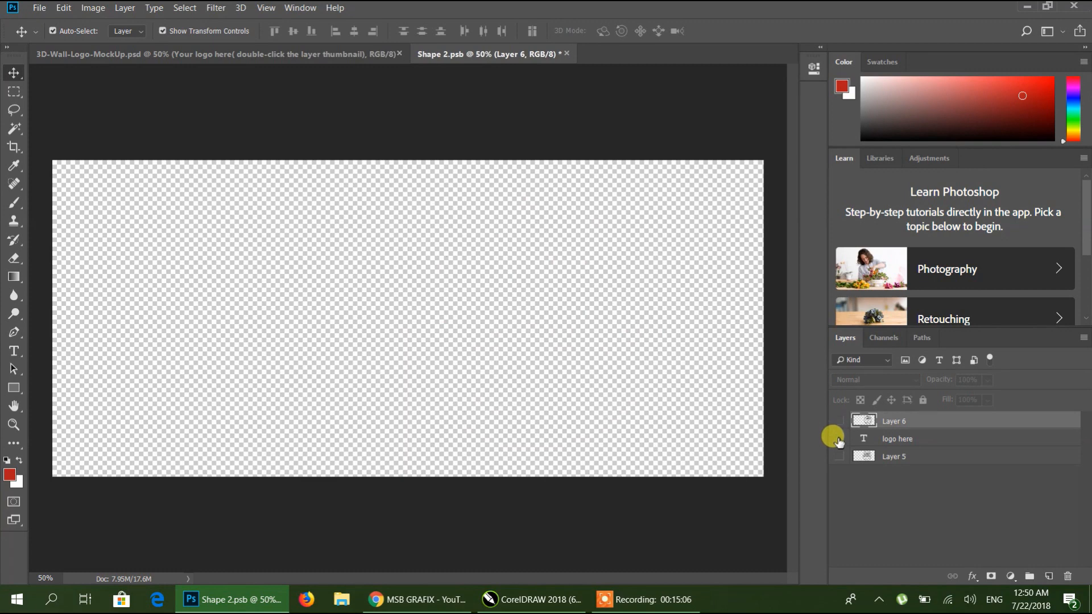
pyautogui.click(838, 439)
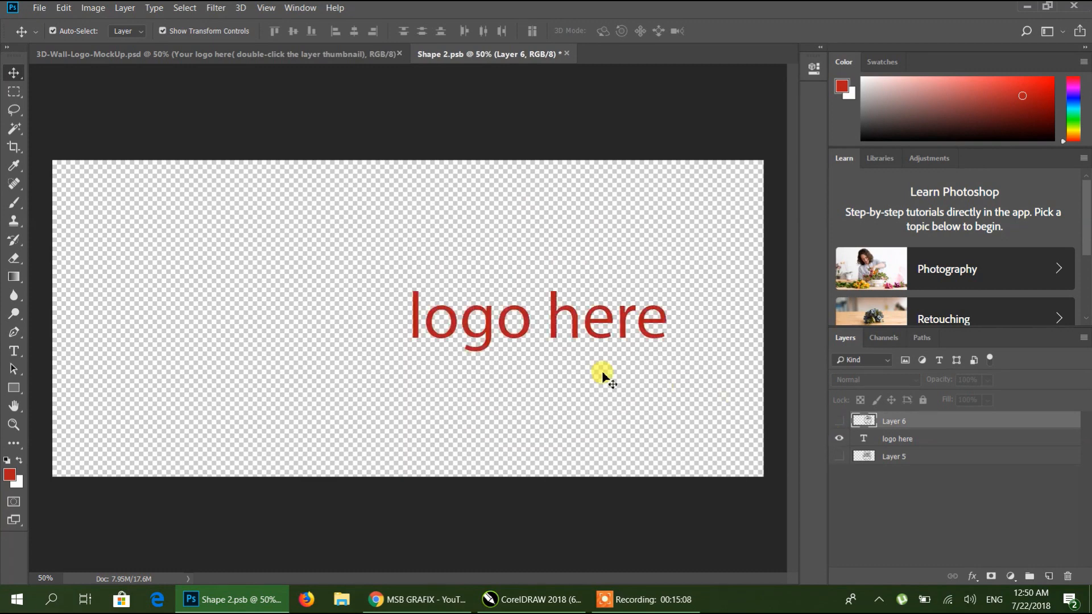
pyautogui.click(39, 8)
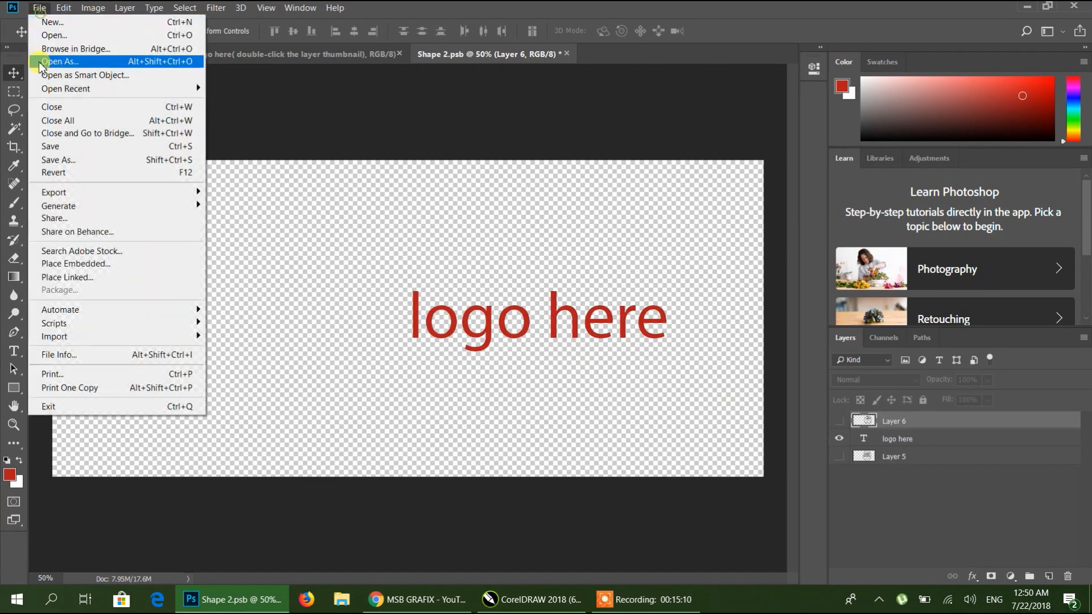
pyautogui.click(51, 146)
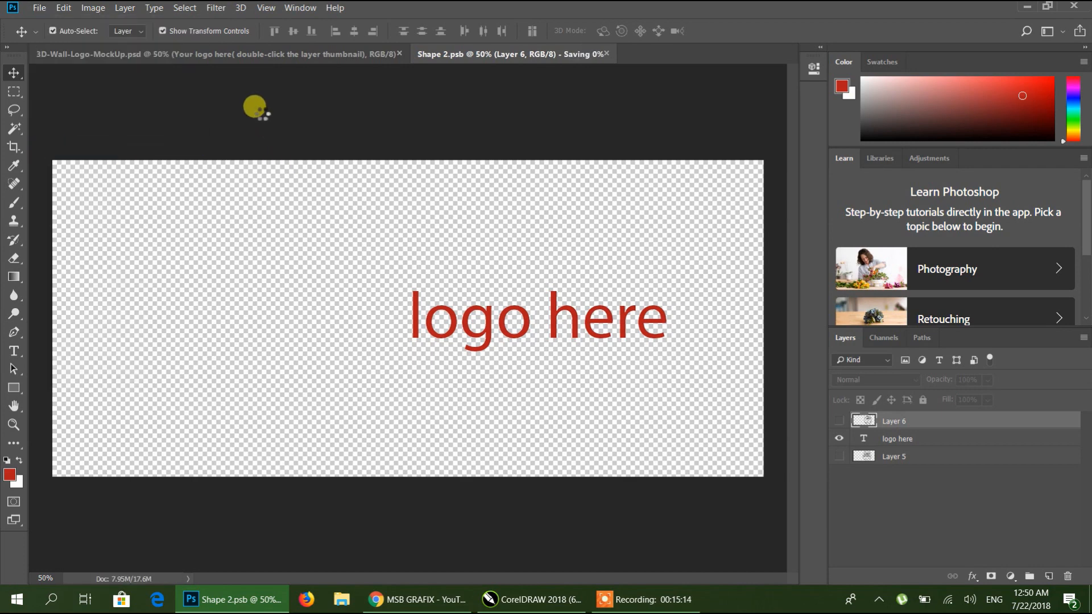
pyautogui.click(232, 55)
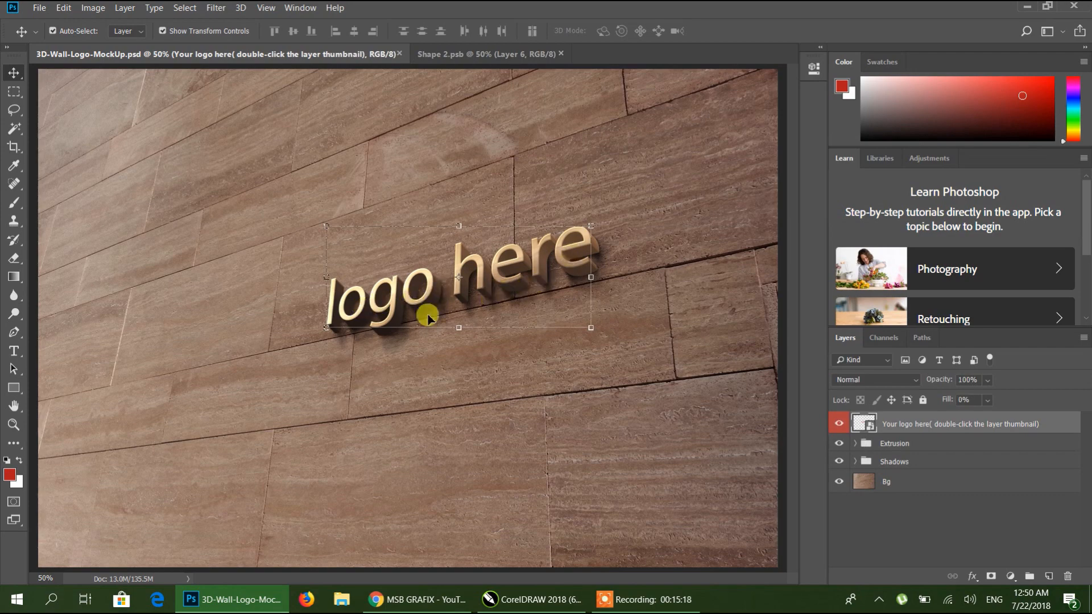
# Reopen the logo smart object, show Layer 6, hide the "logo here" text layer and save Shape 2.psb.
pyautogui.doubleClick(865, 424)
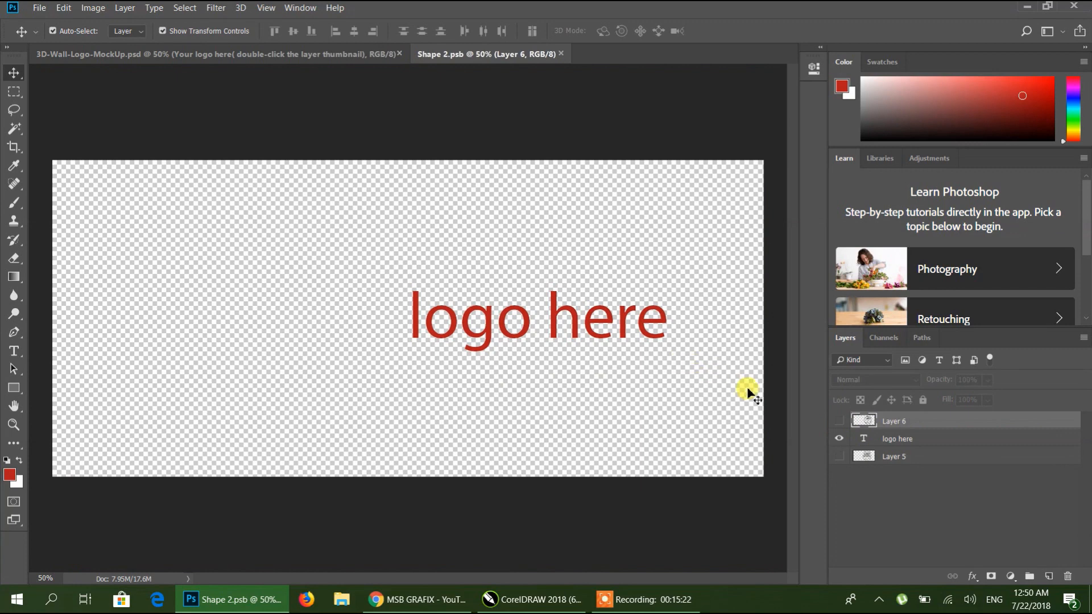
pyautogui.click(839, 422)
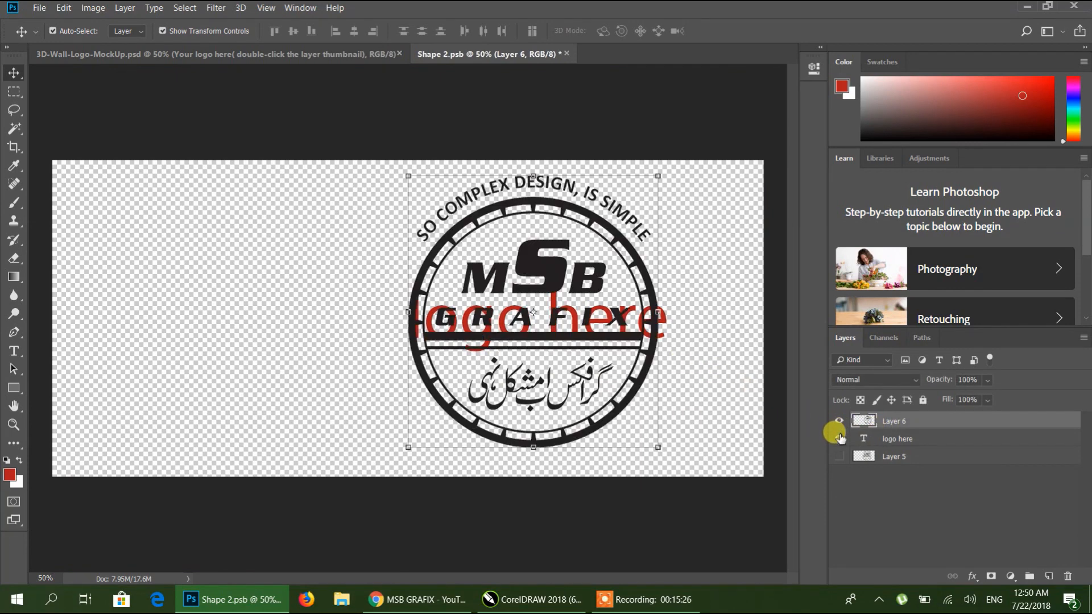
pyautogui.click(839, 440)
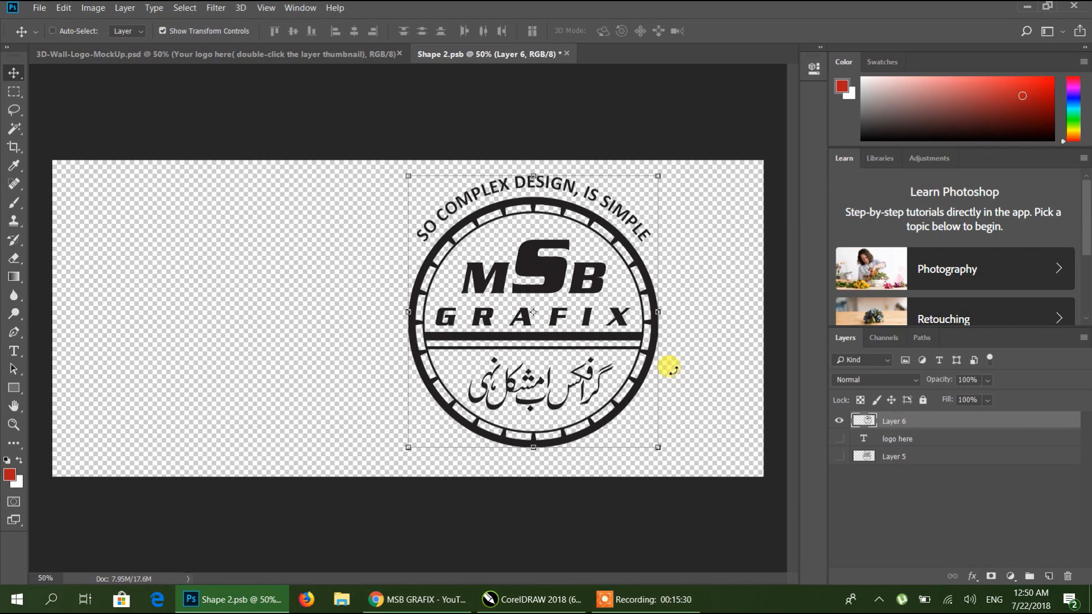
pyautogui.hotkey('ctrl', 's')
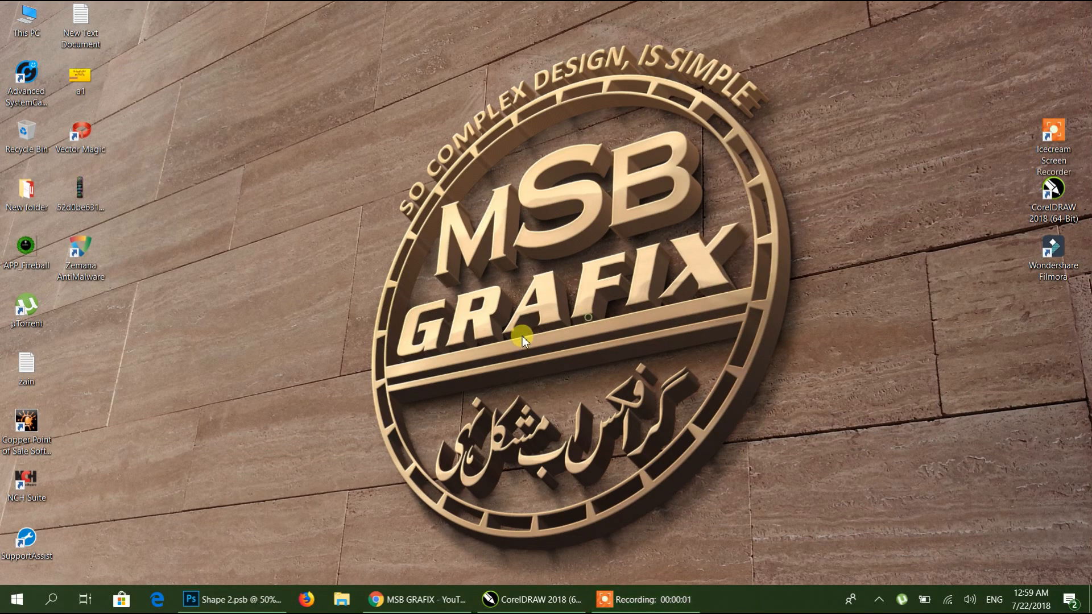
# Return to Photoshop, check the wall mockup, save Shape 2.psb once more and view the mockup again.
pyautogui.click(235, 598)
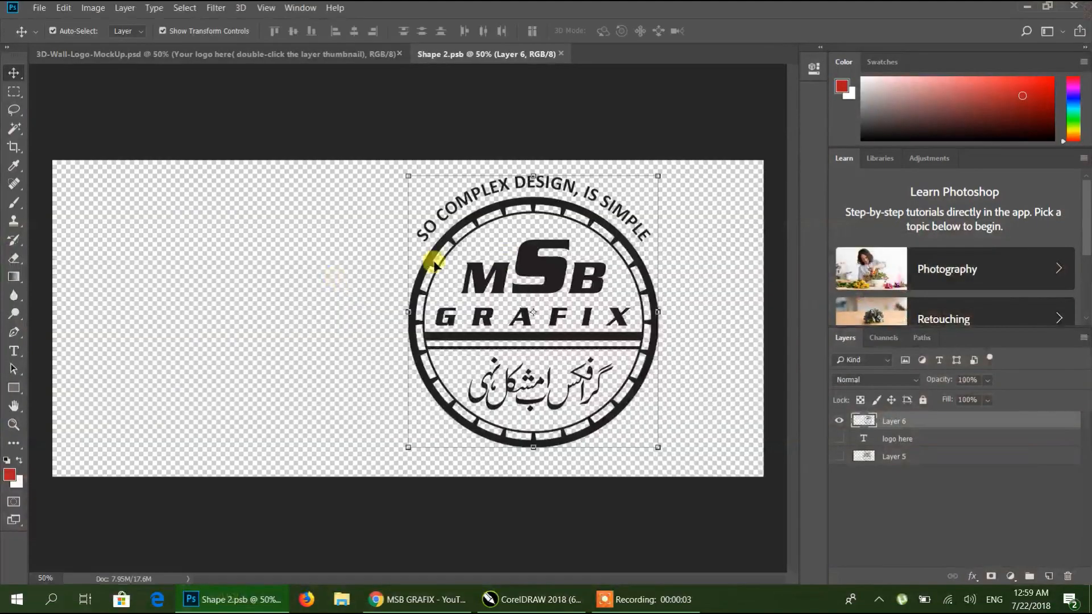
pyautogui.click(248, 56)
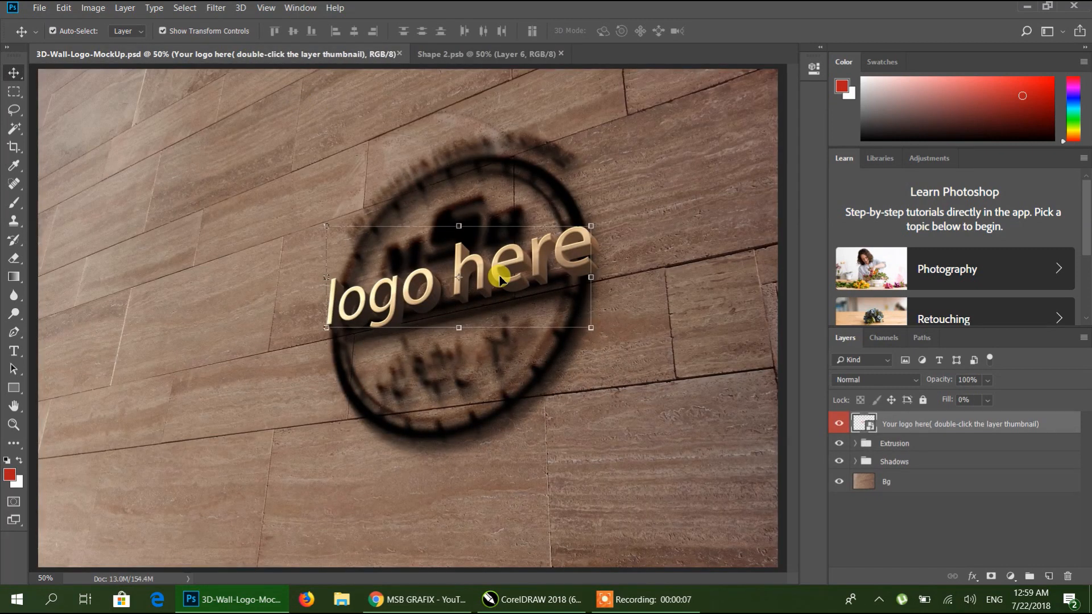
pyautogui.click(469, 55)
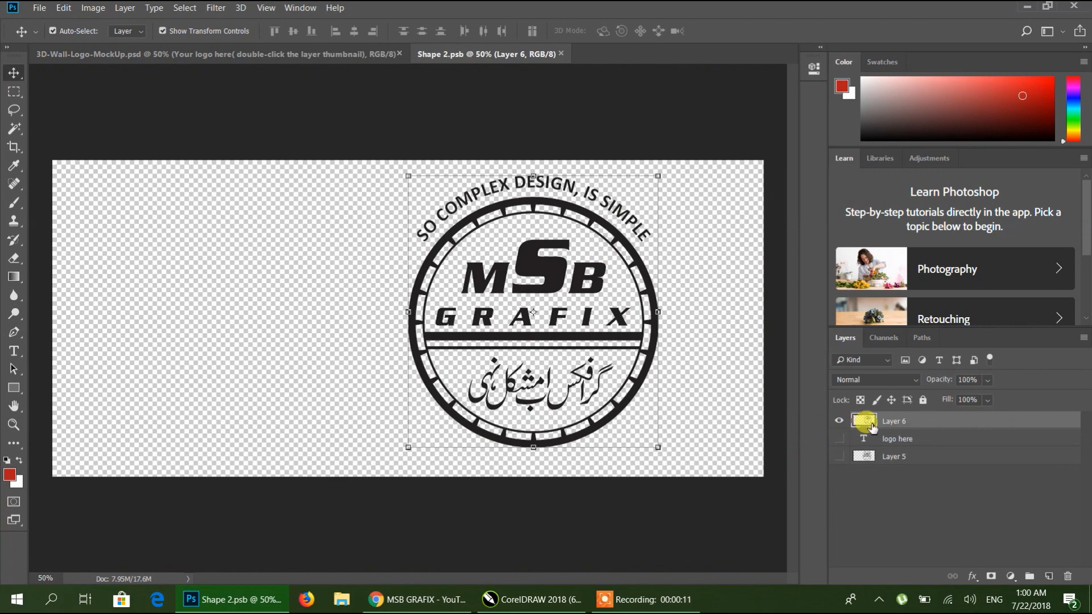
pyautogui.hotkey('ctrl', 's')
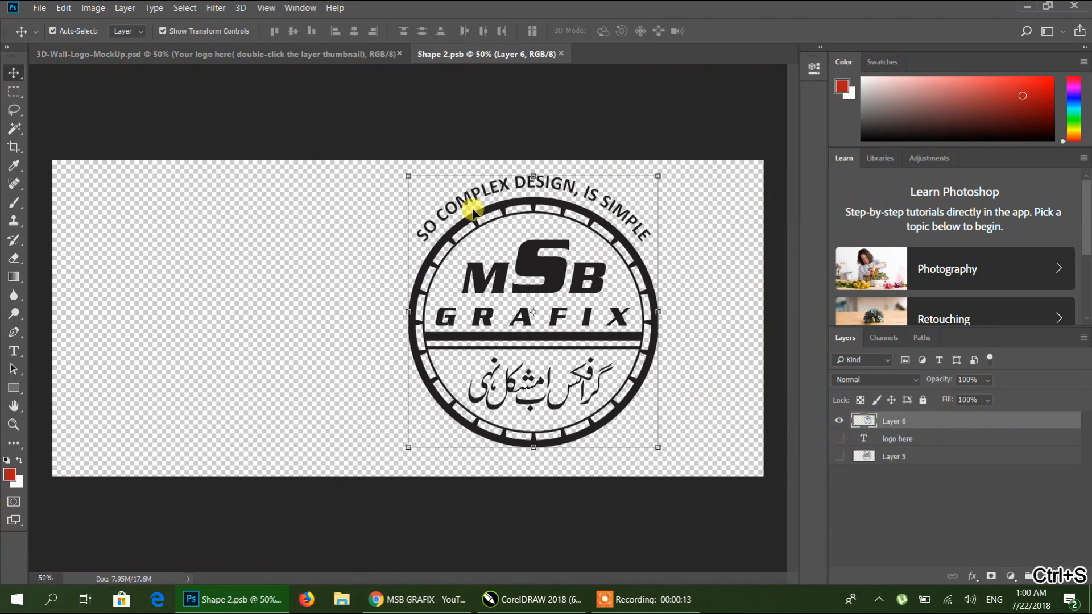
pyautogui.click(348, 54)
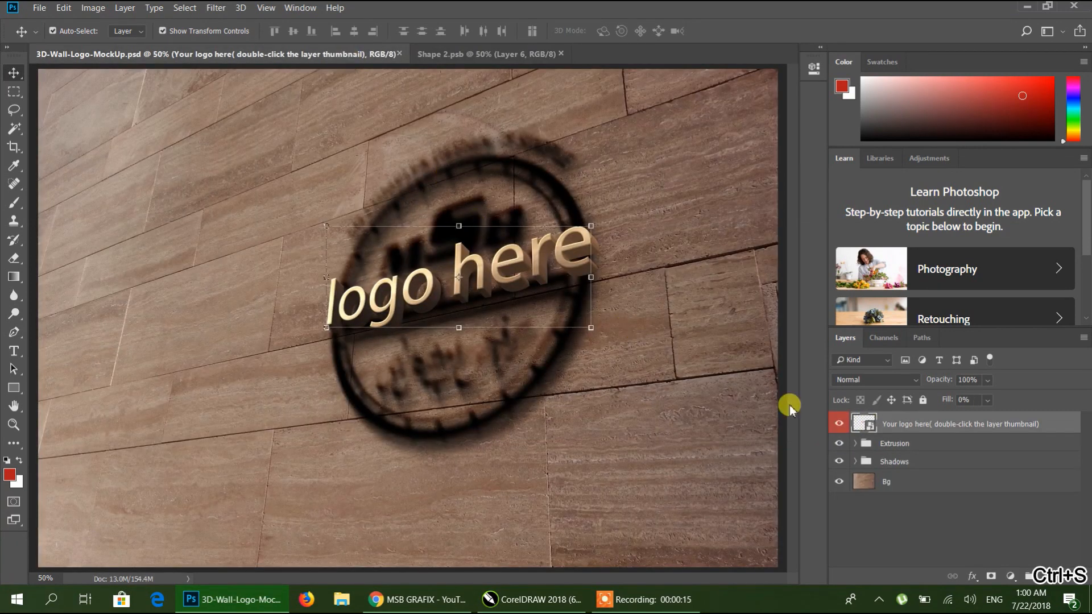
# Open the mockup's smart object afresh, show Layer 6, hide the "logo here" text, save it and return to the wall mockup.
pyautogui.doubleClick(863, 424)
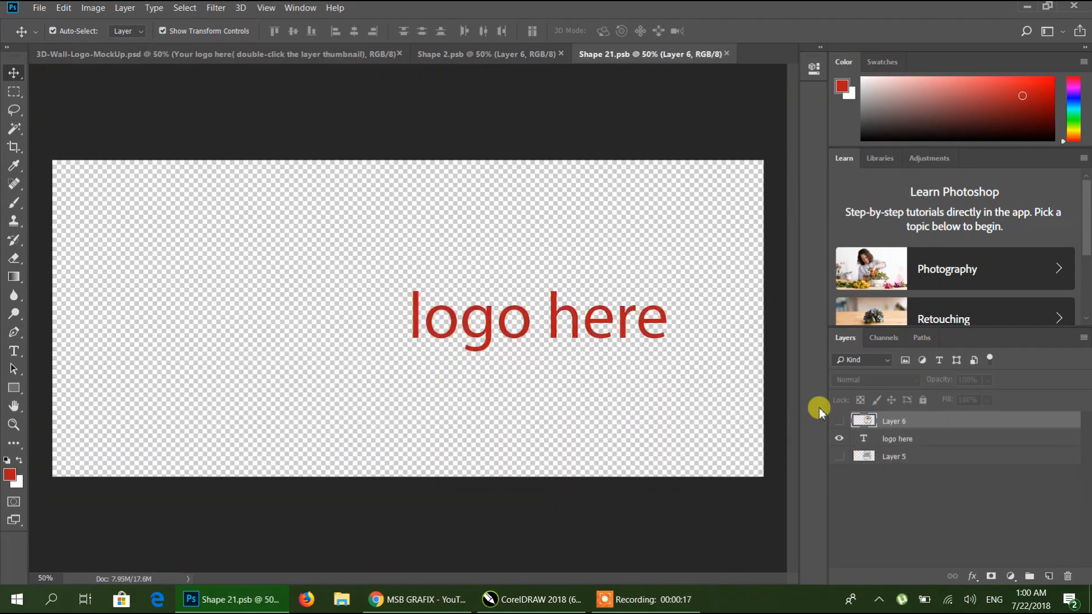
pyautogui.click(839, 421)
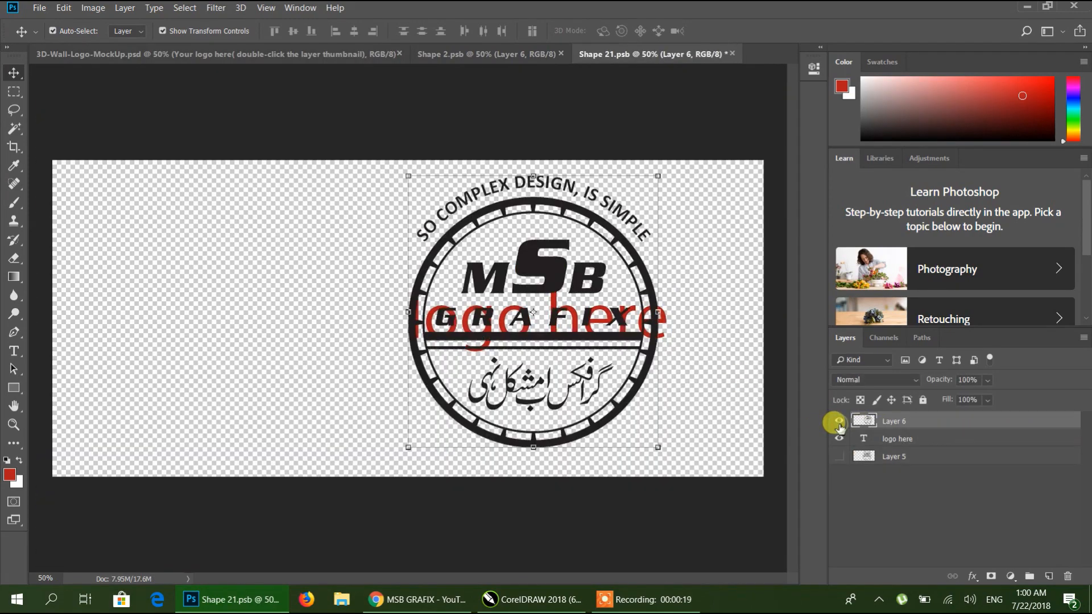
pyautogui.click(839, 437)
pyautogui.hotkey('ctrl', 's')
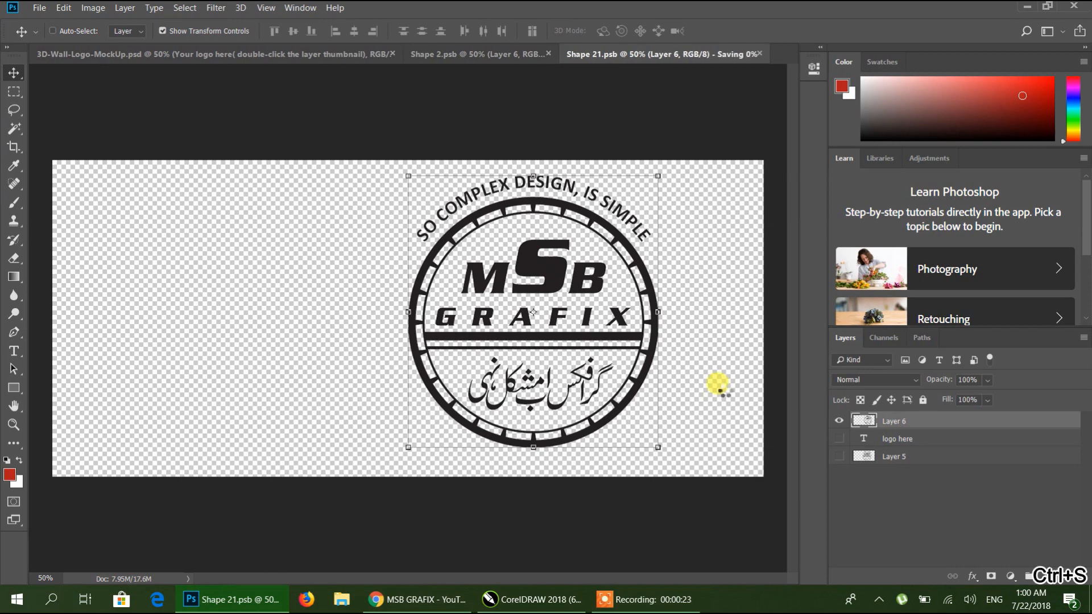
pyautogui.click(166, 58)
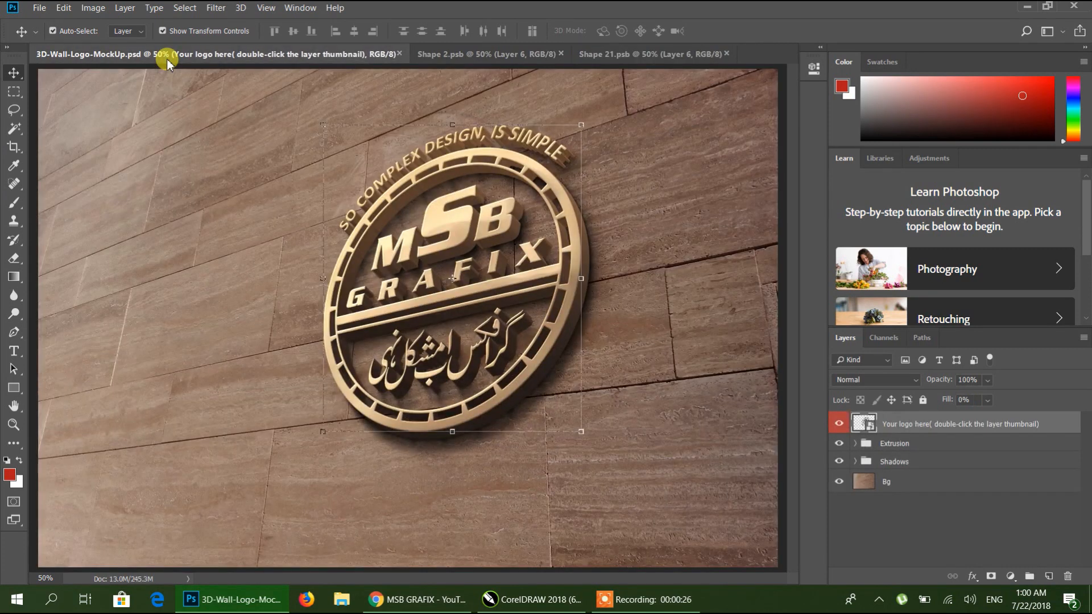
# Close Shape 2.psb and Shape 21.psb, leaving only 3D-Wall-Logo-MockUp.psd open.
pyautogui.click(500, 55)
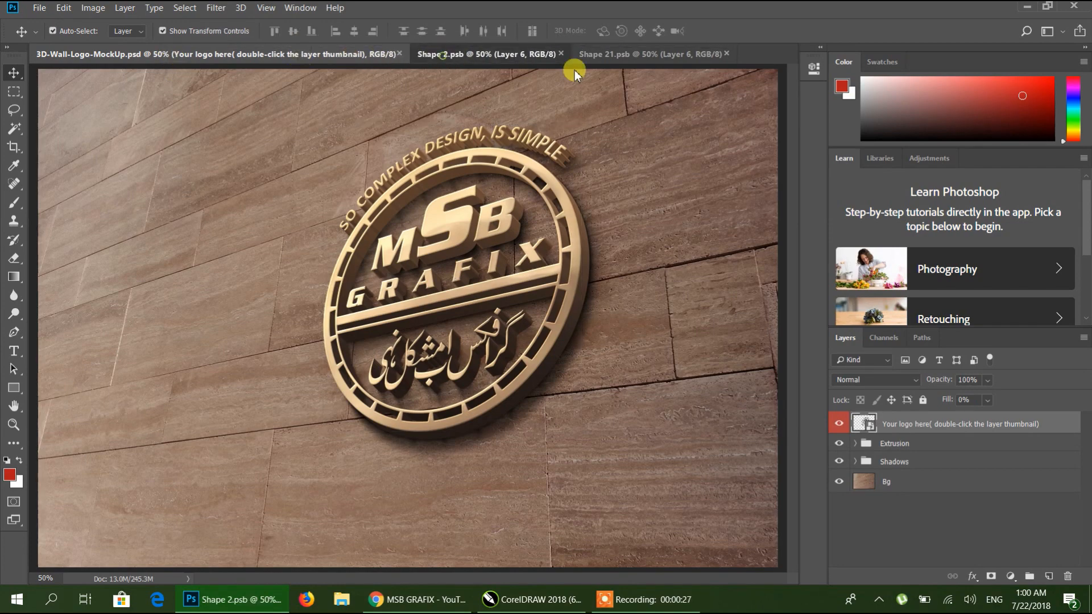
pyautogui.click(561, 56)
pyautogui.click(562, 56)
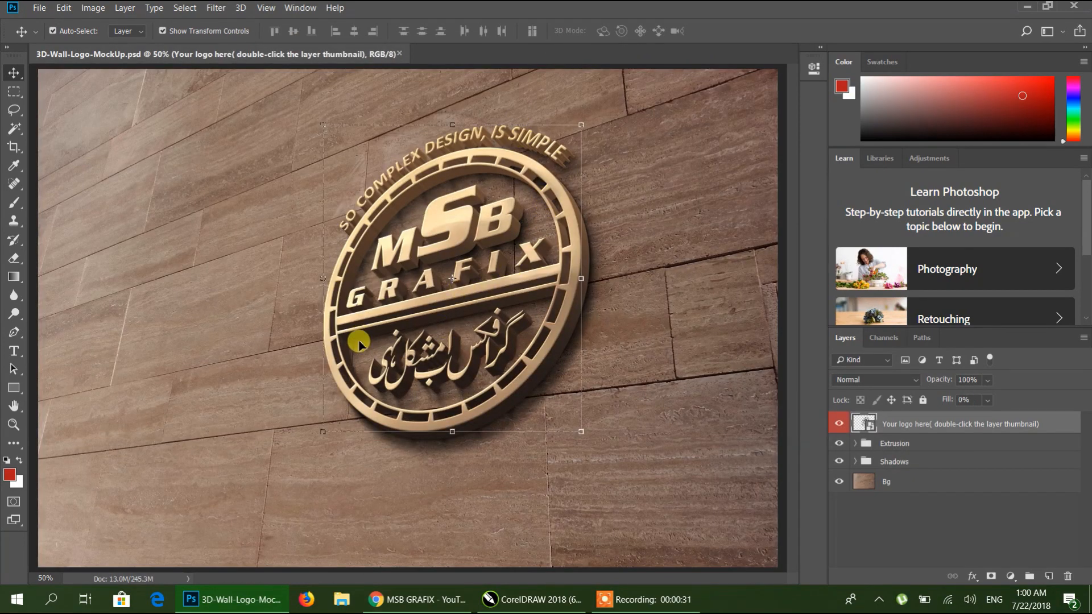
# Quick-export the finished wall mockup as a PNG named ss to the Desktop.
pyautogui.click(39, 12)
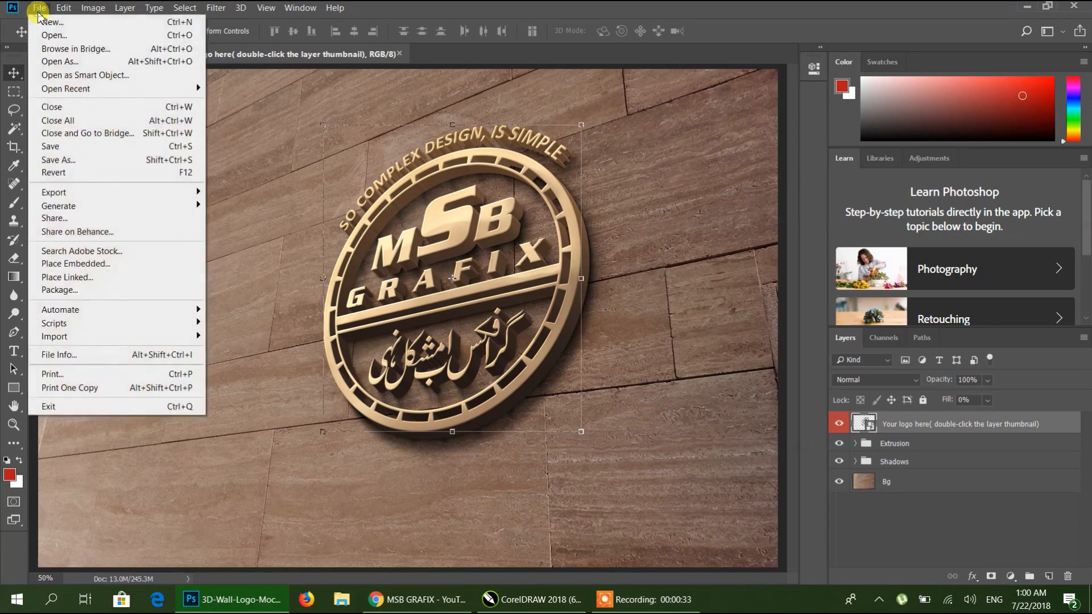
pyautogui.moveTo(186, 198)
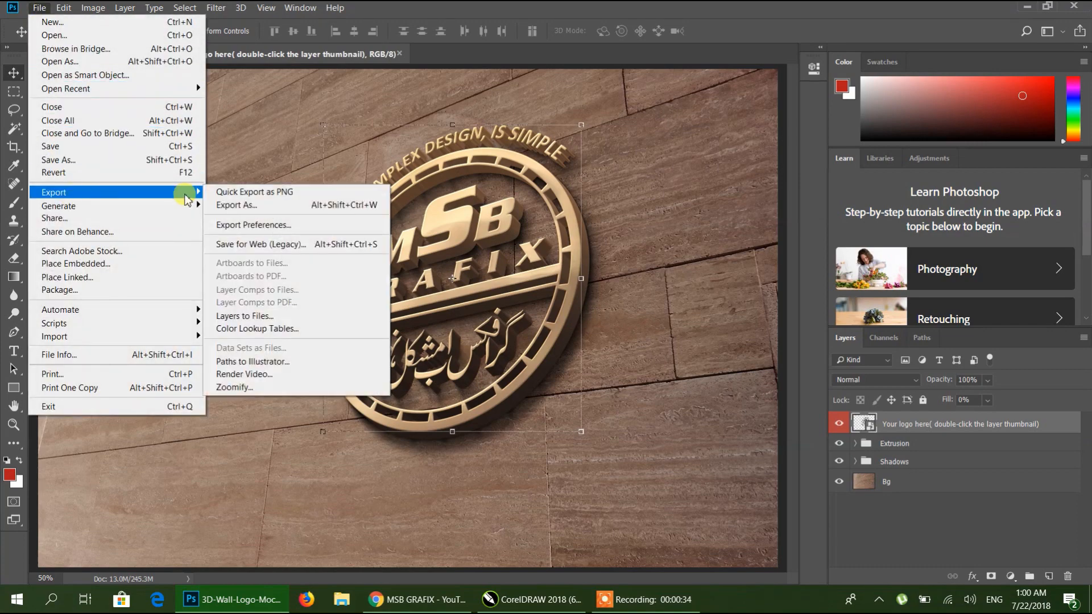
pyautogui.click(289, 193)
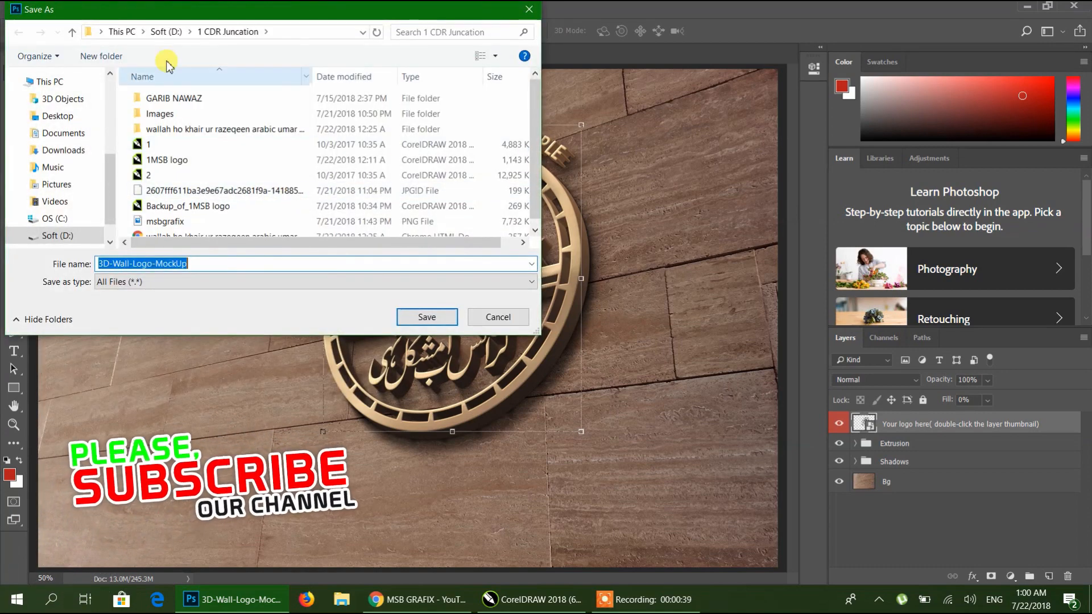
pyautogui.click(72, 118)
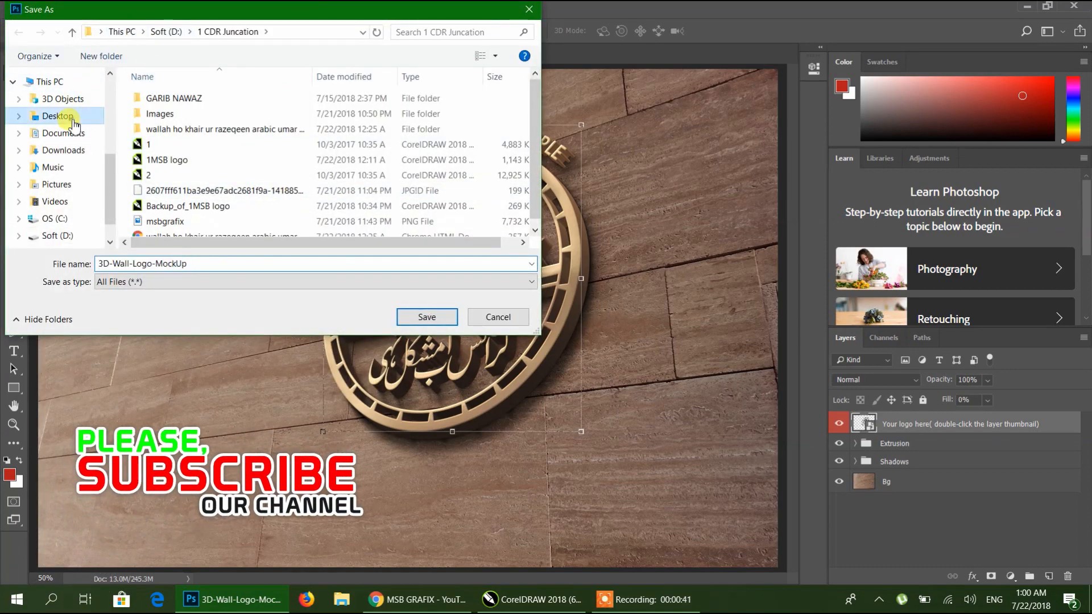
pyautogui.click(206, 264)
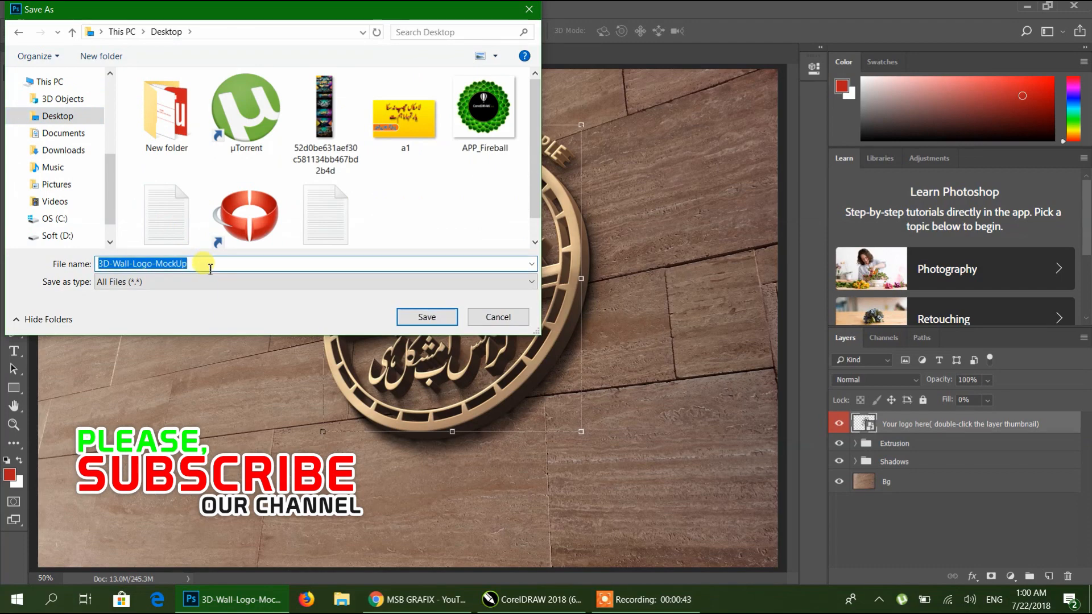
pyautogui.write('ss')
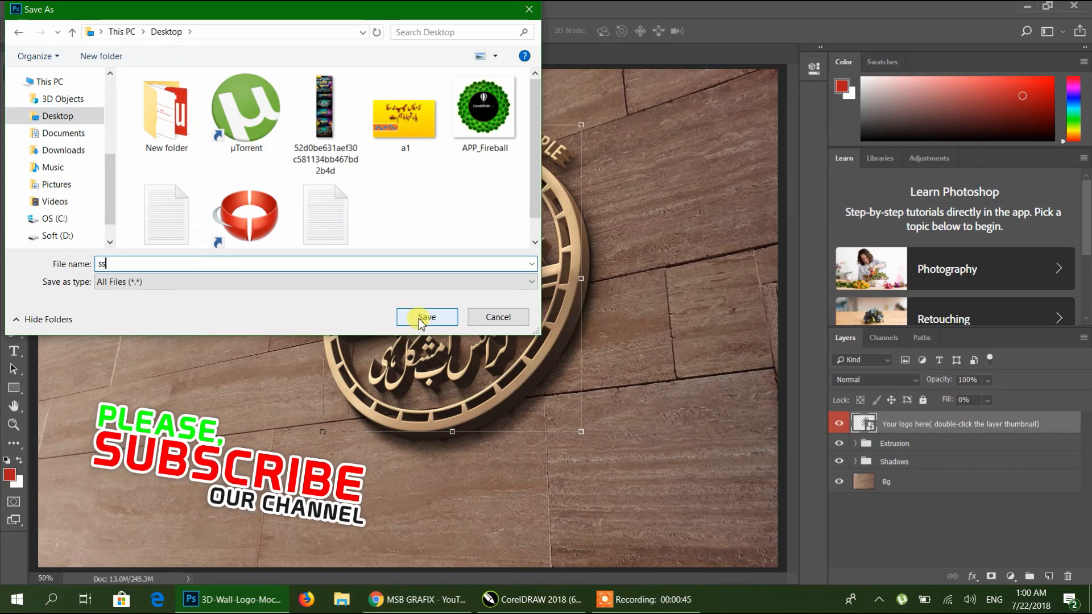
pyautogui.click(426, 317)
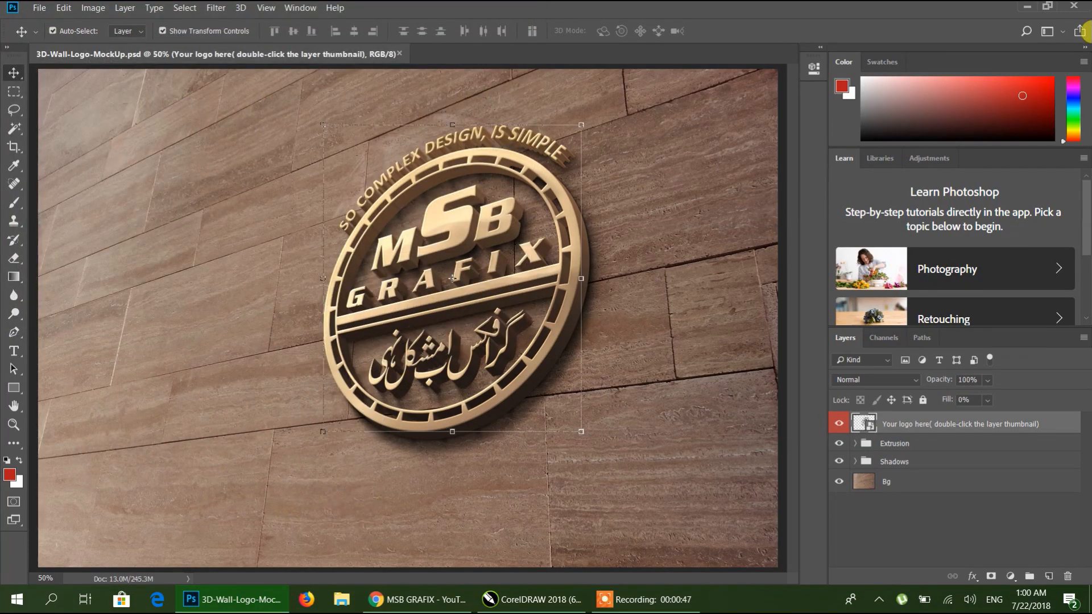
# Minimize Photoshop, open the exported ss image from the desktop, set it as the desktop background and close the image viewer.
pyautogui.click(1028, 14)
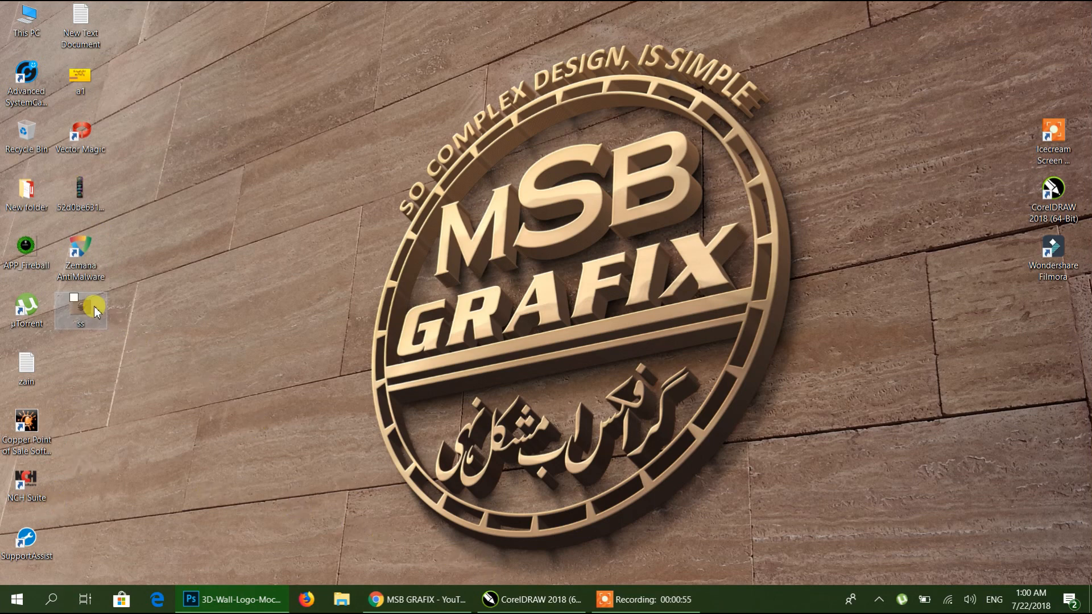
pyautogui.doubleClick(94, 311)
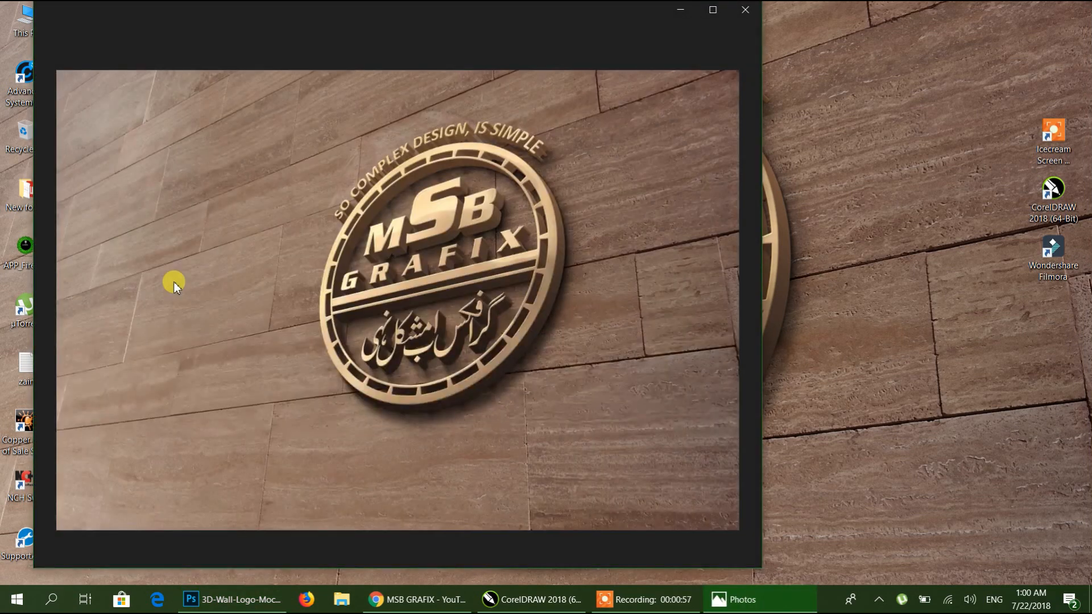
pyautogui.rightClick(484, 176)
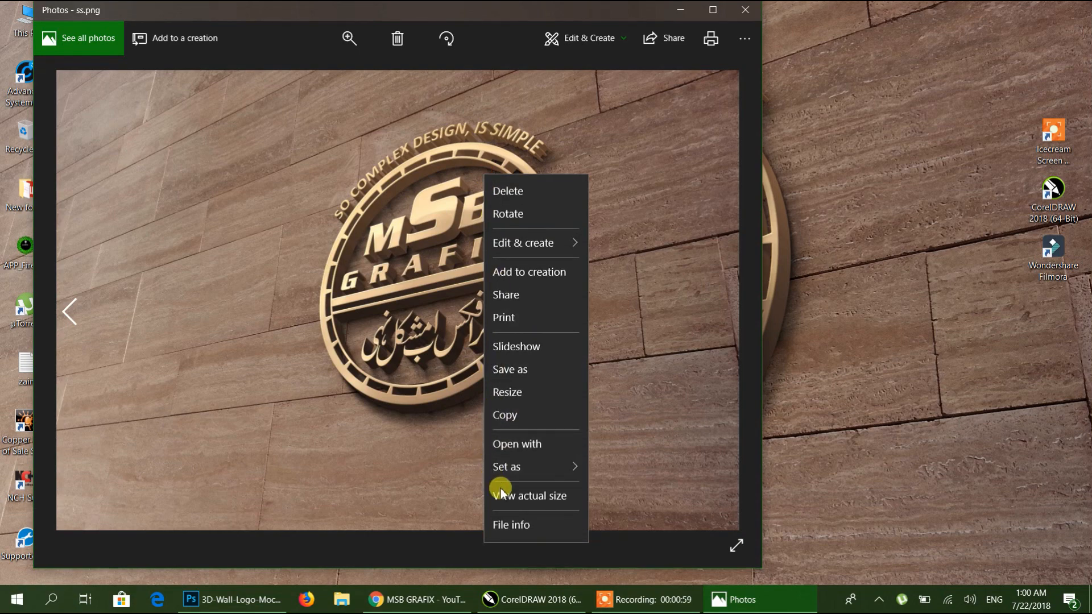
pyautogui.moveTo(516, 471)
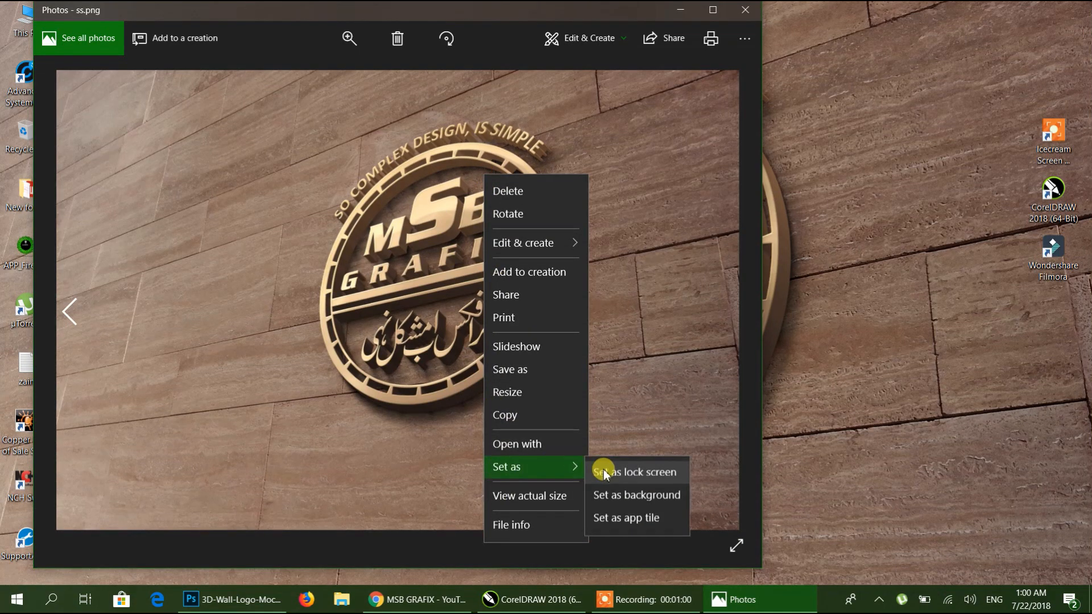
pyautogui.click(626, 493)
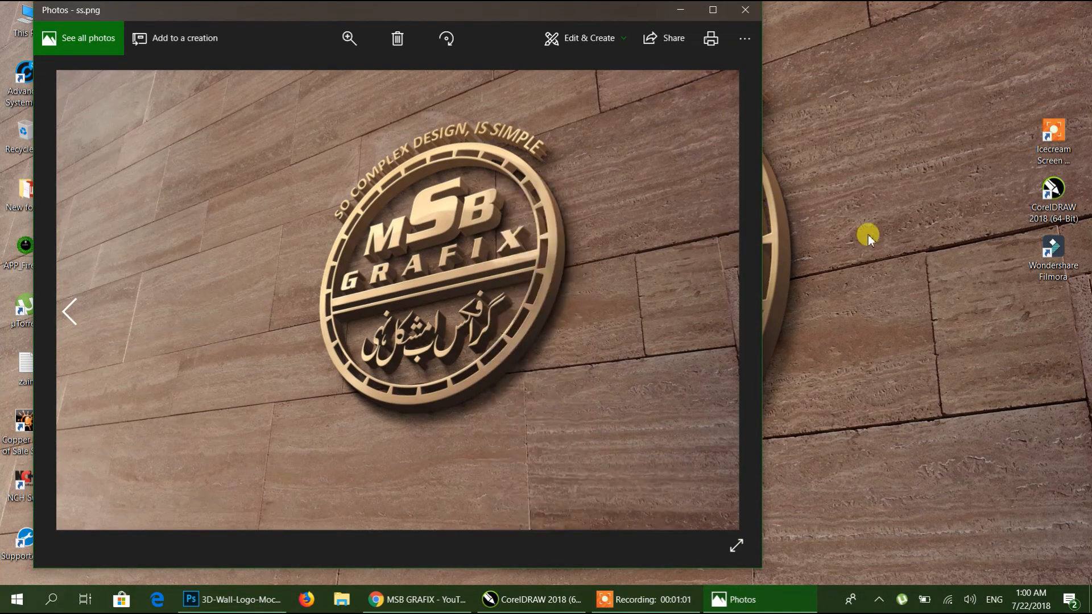
pyautogui.click(745, 9)
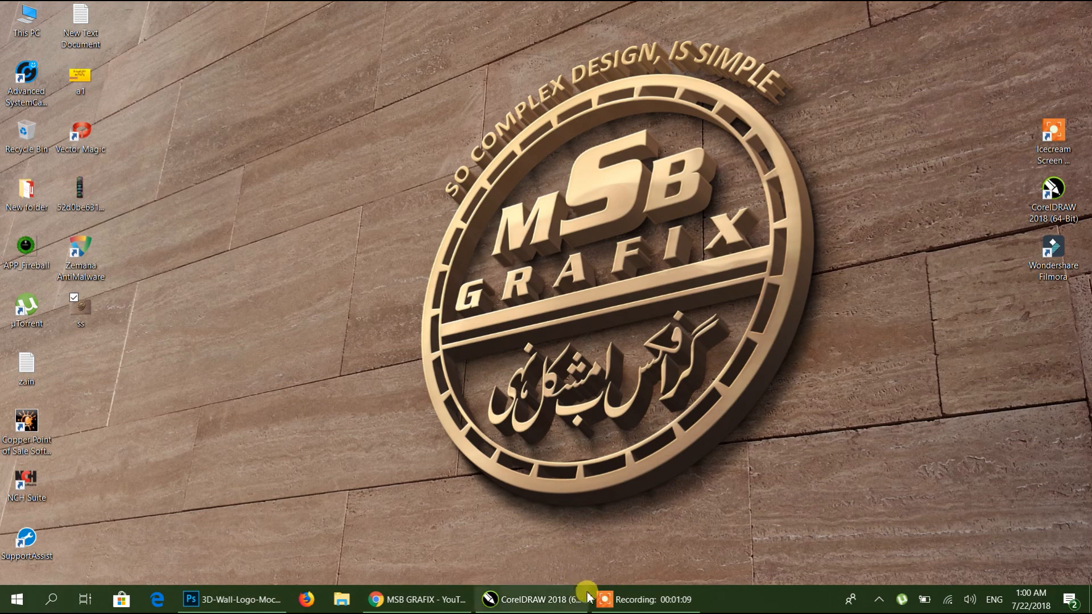
pyautogui.moveTo(603, 596)
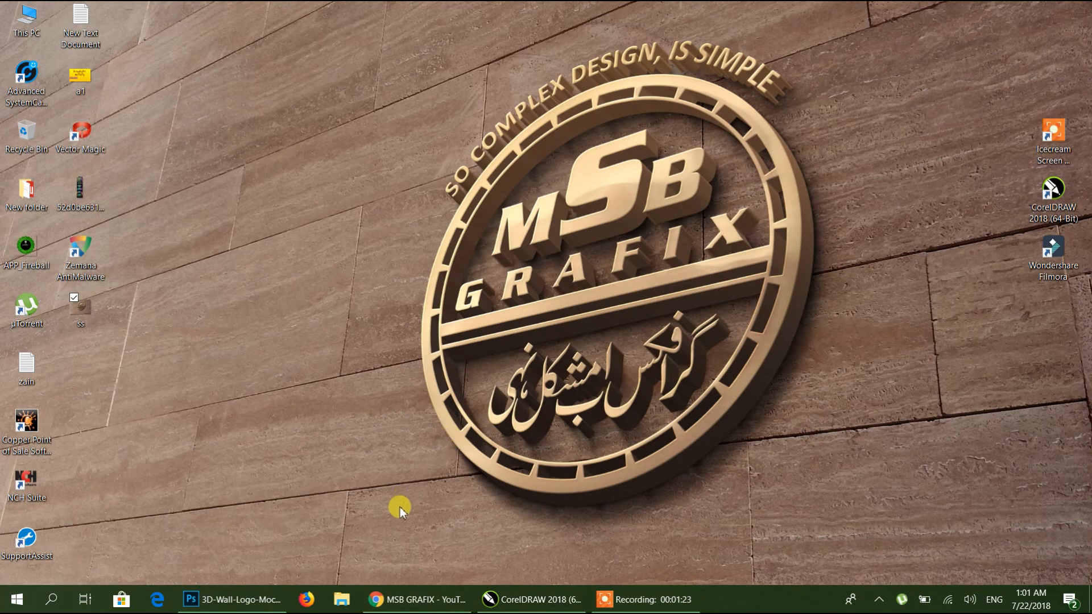
# Switch to Chrome and look through the tutorial videos listed on the MSB GRAFIX YouTube channel, from older uploads back to recent ones.
pyautogui.click(415, 598)
pyautogui.scroll(15, 421, 190)
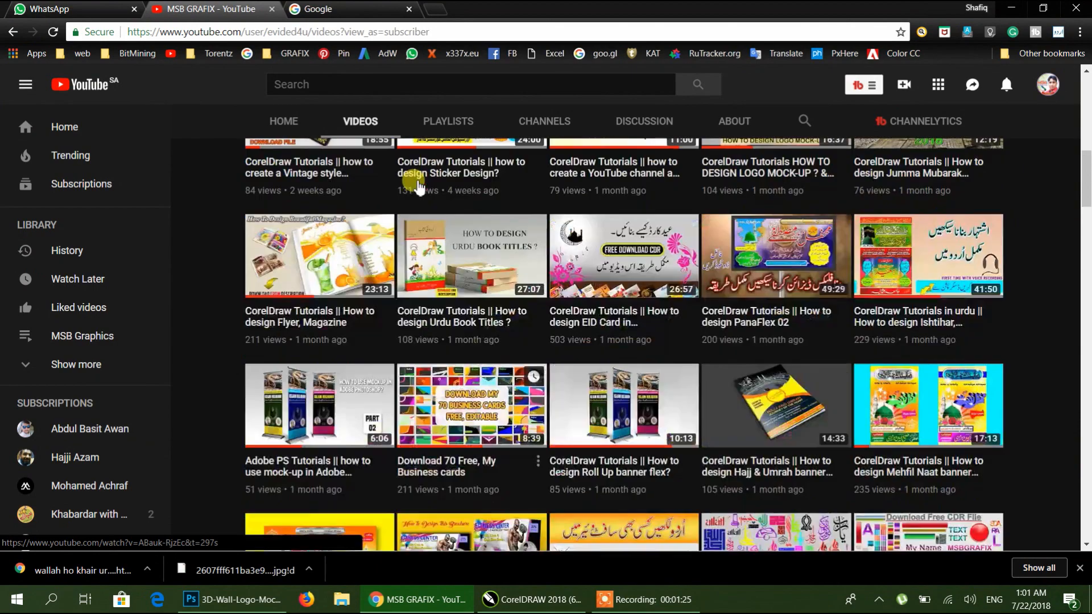
pyautogui.scroll(-15, 435, 242)
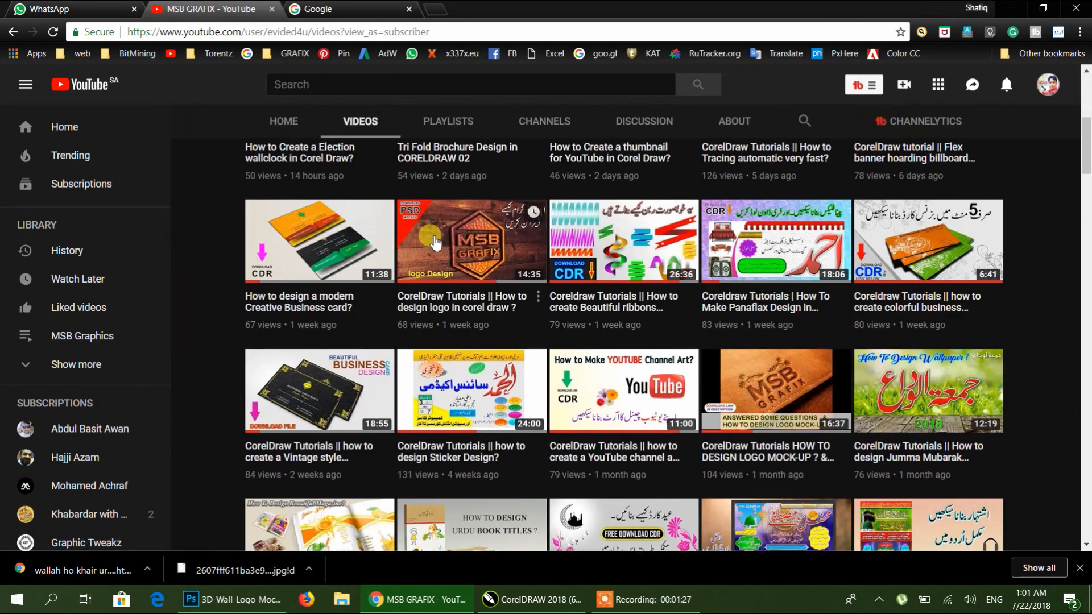
pyautogui.scroll(-10, 435, 243)
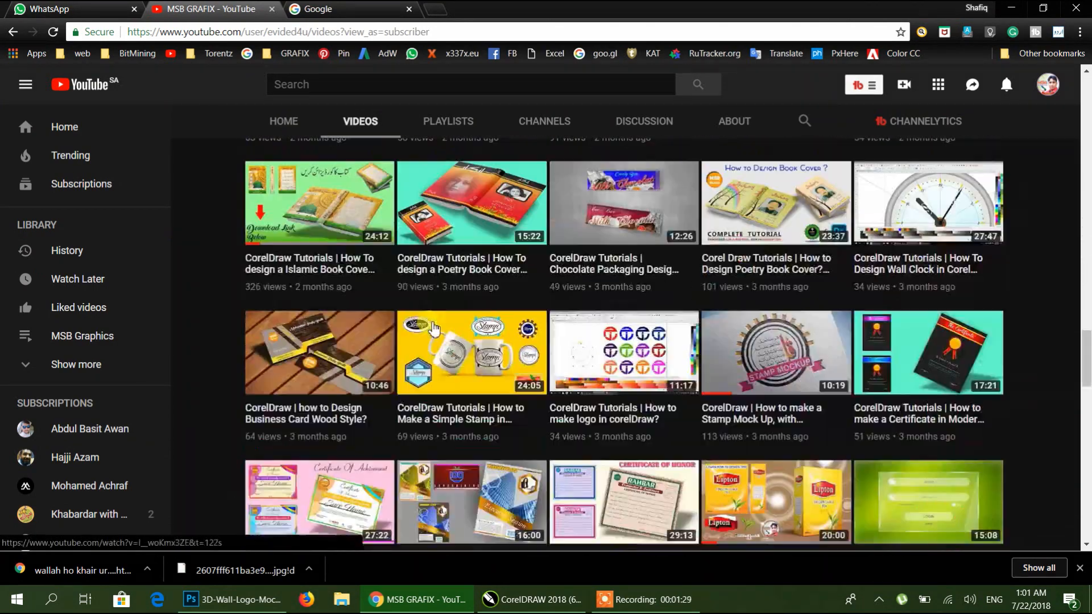
pyautogui.scroll(-8, 434, 329)
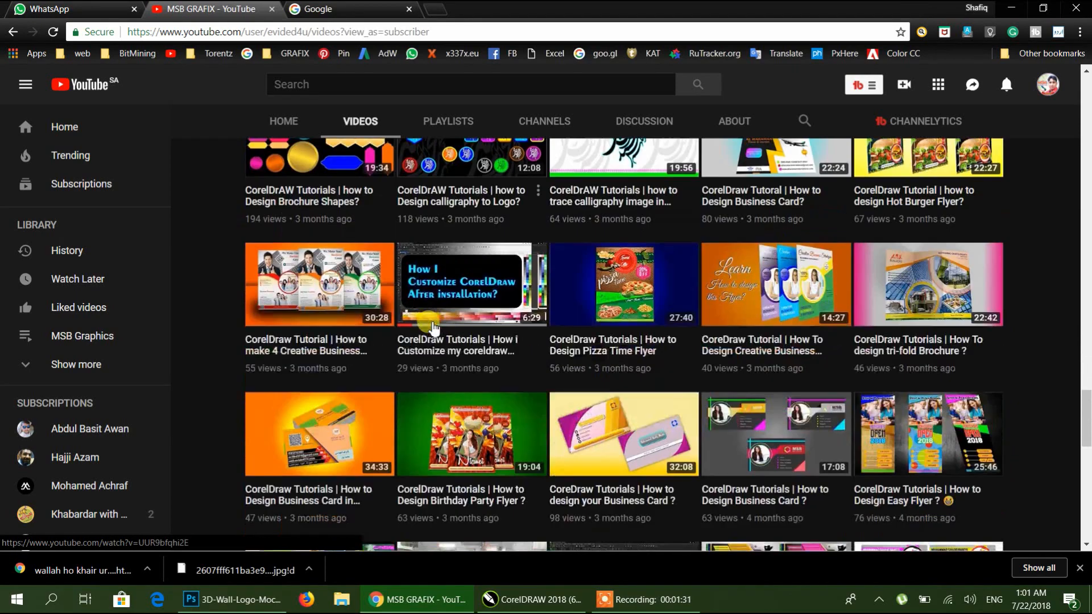
pyautogui.scroll(-5, 432, 329)
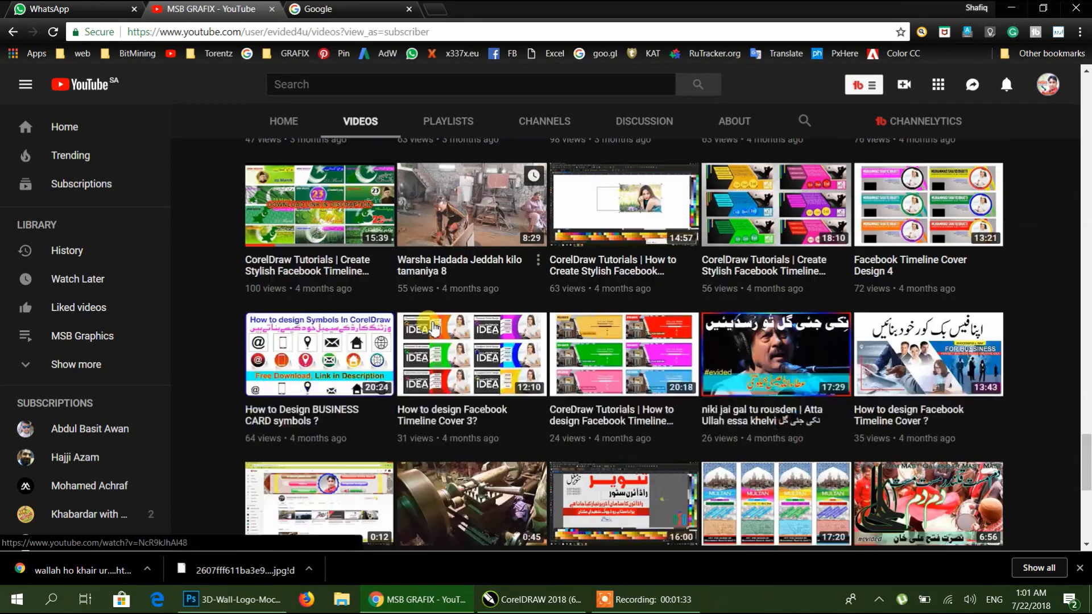
pyautogui.scroll(10, 924, 368)
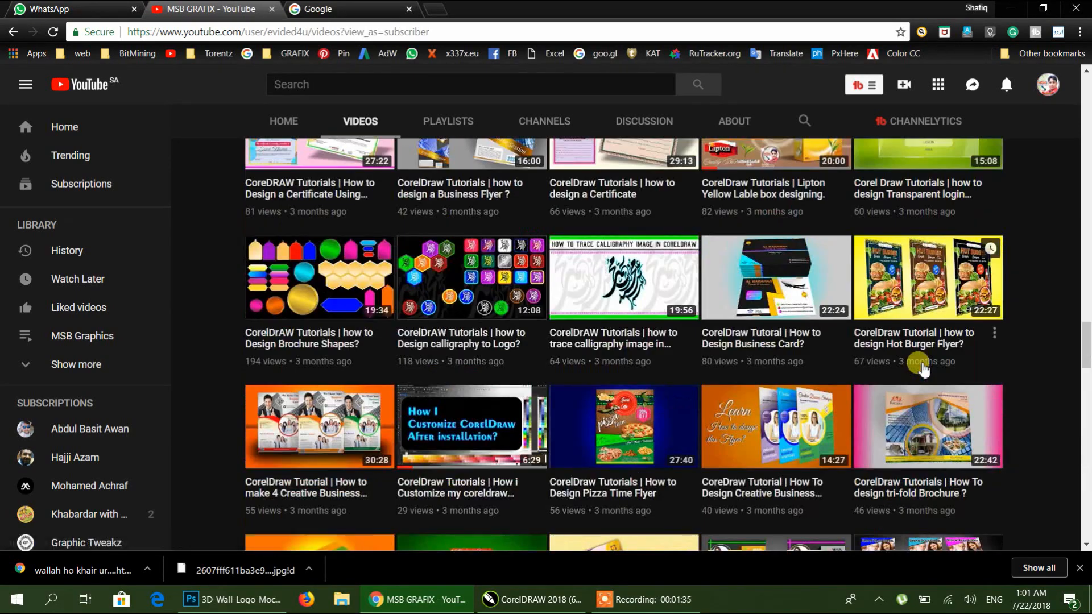
pyautogui.scroll(10, 924, 368)
pyautogui.scroll(7, 923, 368)
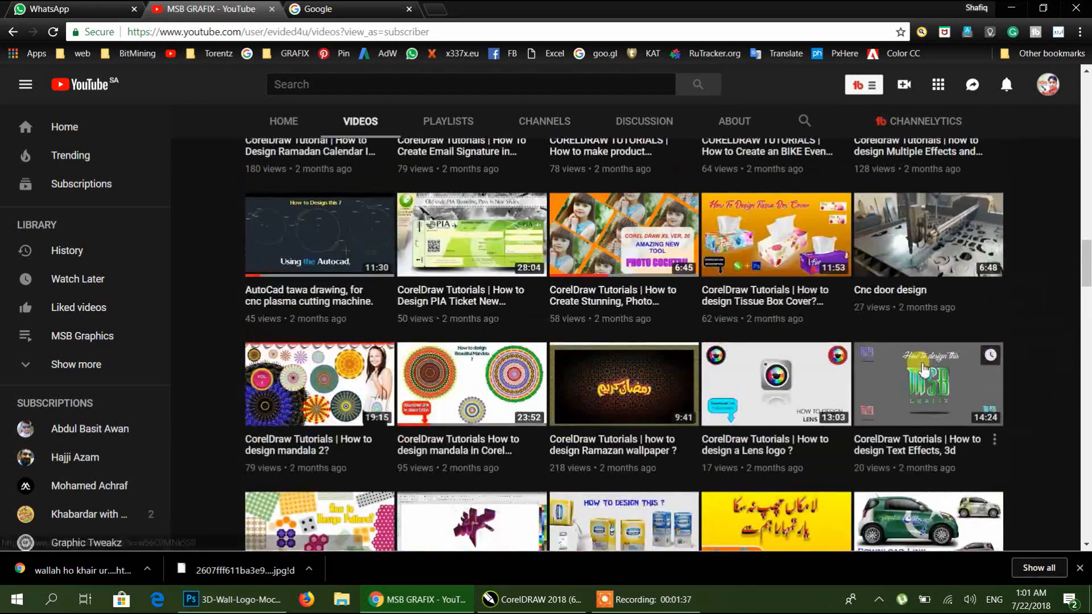
pyautogui.scroll(3, 923, 368)
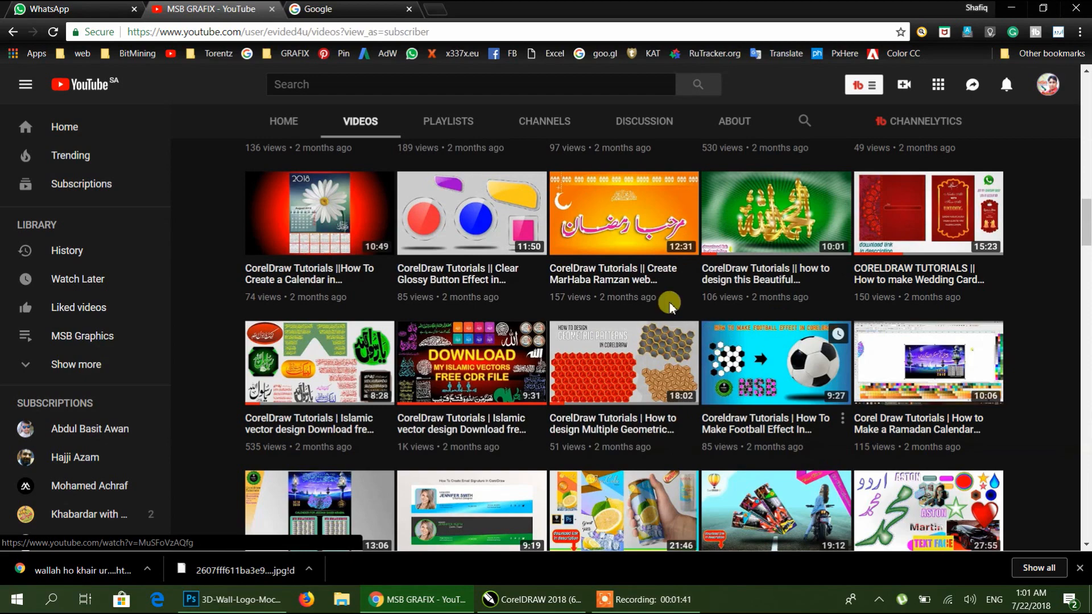
pyautogui.scroll(2, 759, 250)
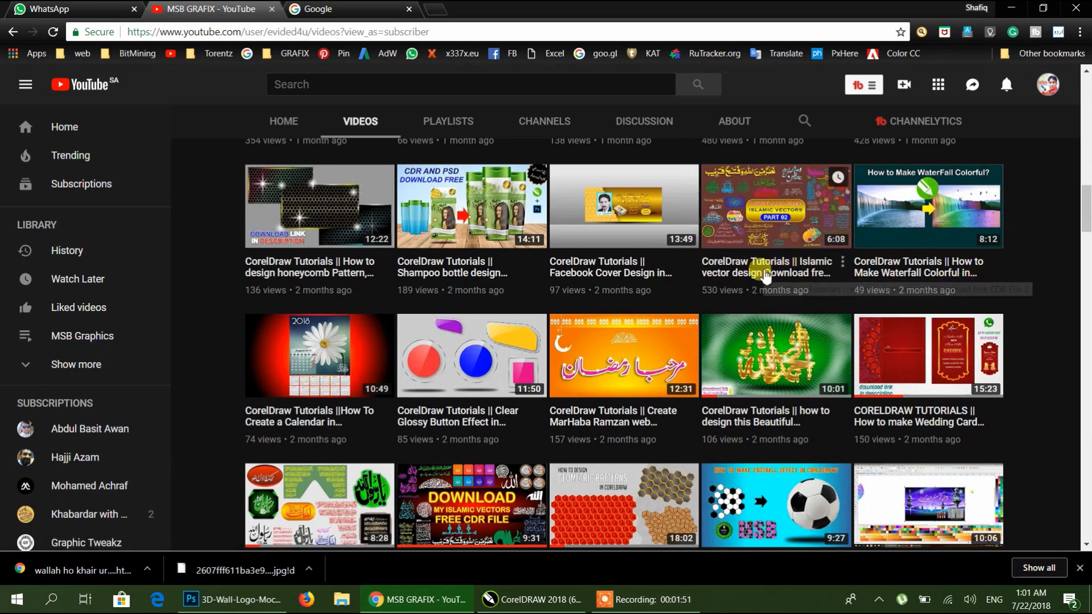
pyautogui.scroll(-2, 564, 328)
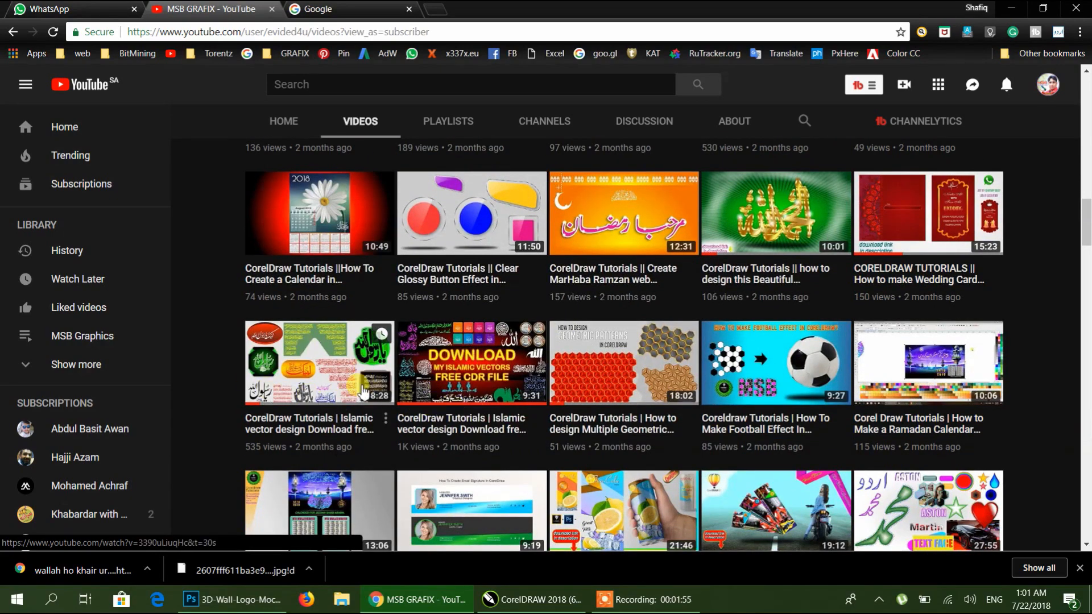
pyautogui.scroll(7, 549, 337)
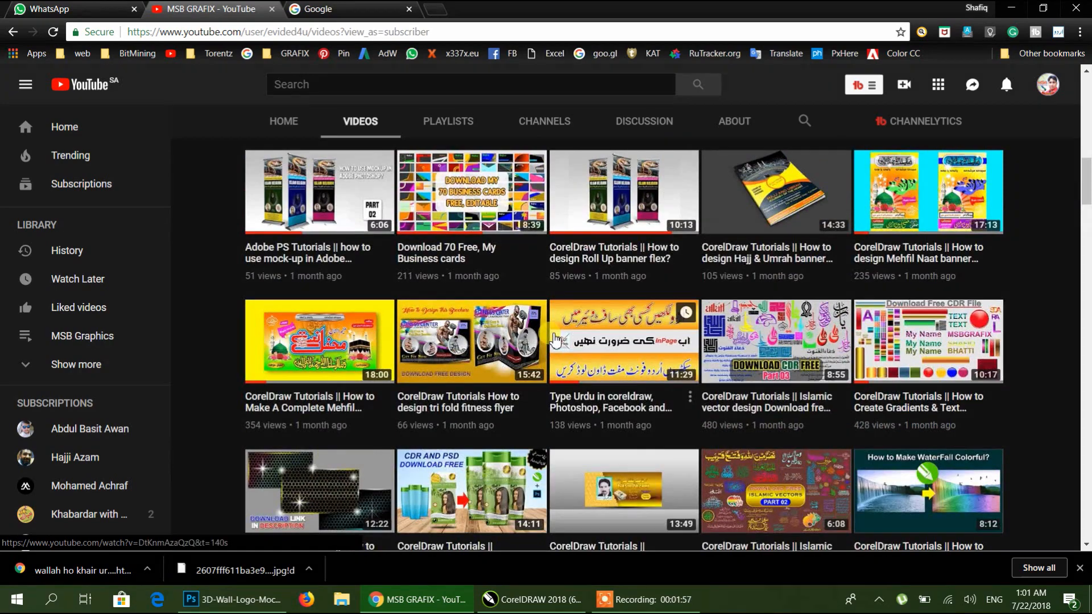
pyautogui.scroll(3, 756, 304)
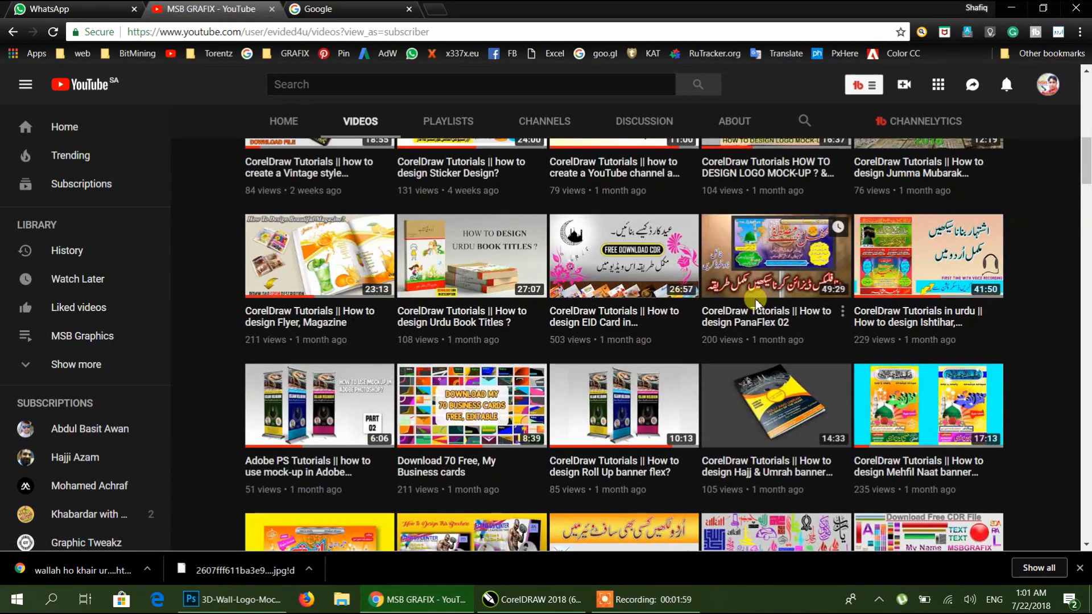
pyautogui.scroll(8, 756, 302)
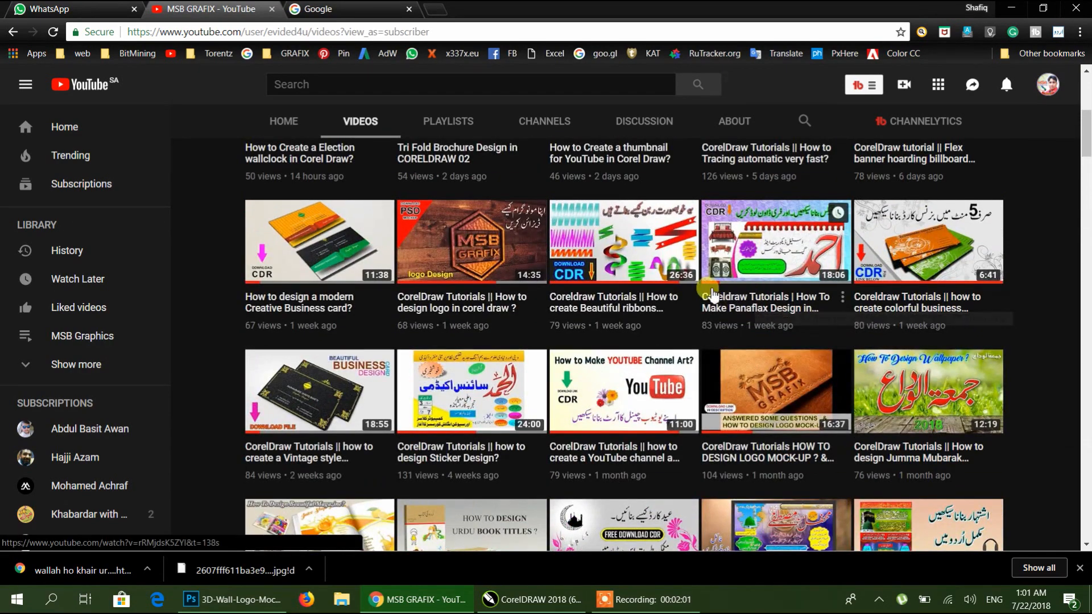
pyautogui.scroll(3, 713, 295)
pyautogui.scroll(-5, 714, 296)
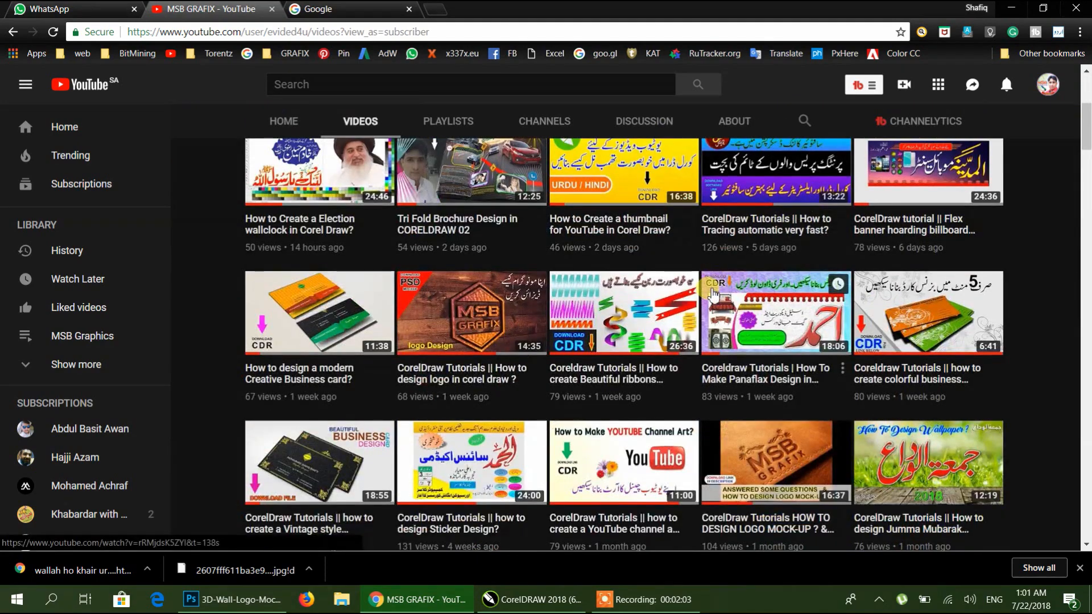
pyautogui.scroll(-3, 713, 293)
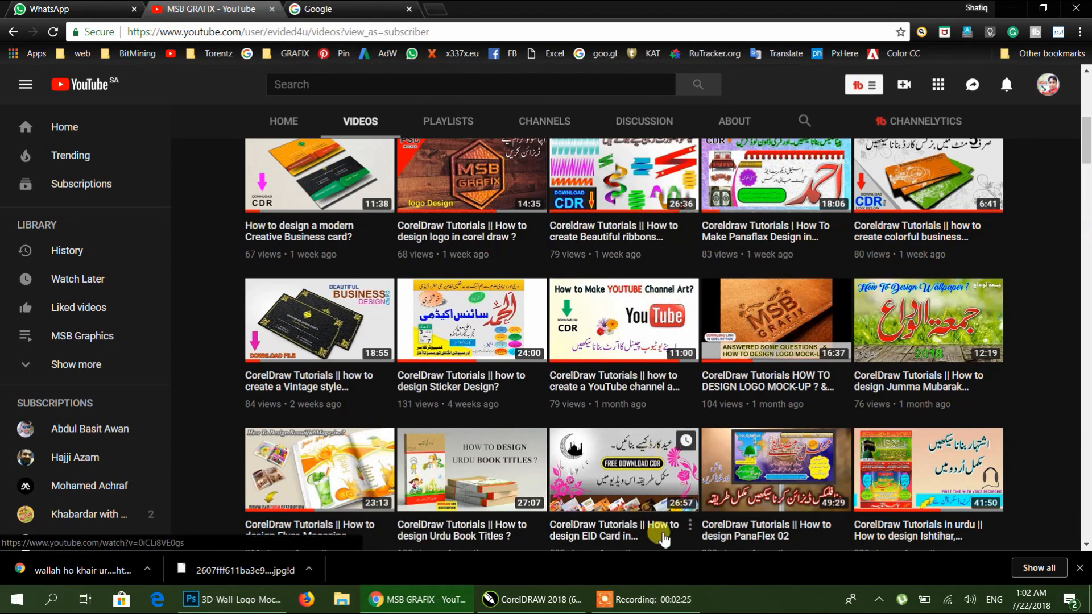
pyautogui.click(642, 599)
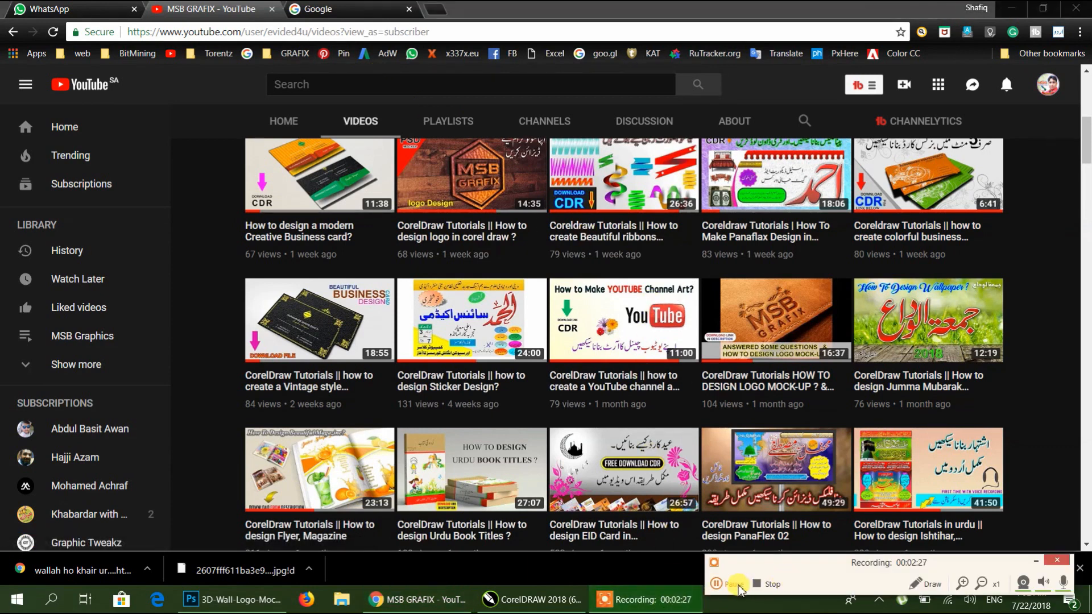